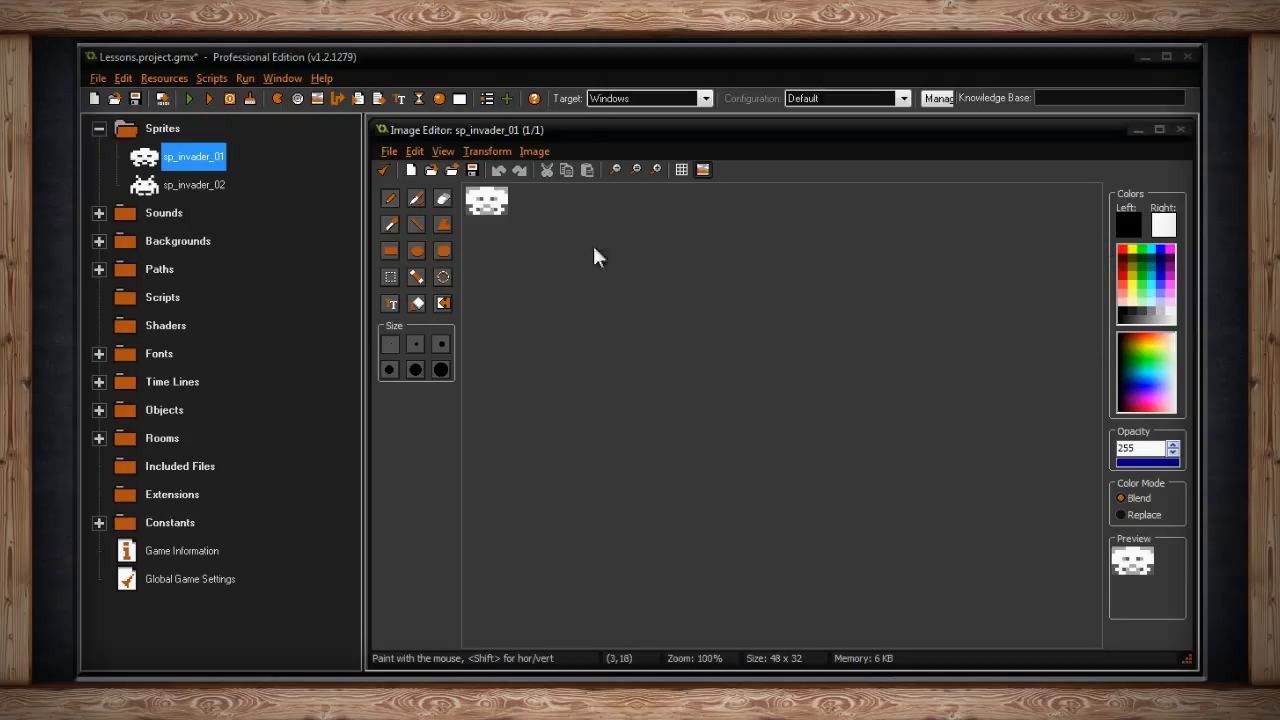
# Step: Bring the Image Editor window showing the 48 x 32 sp_invader_01 sprite to the front
pyautogui.click(580, 131)
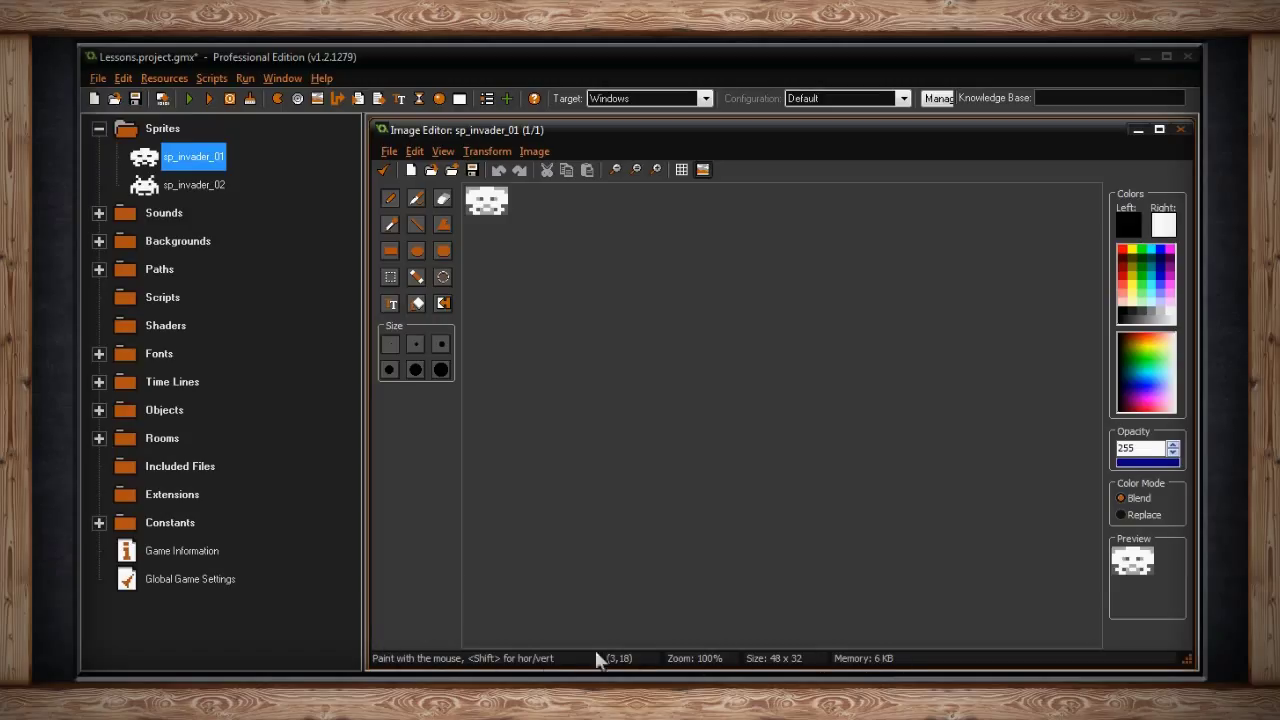
# Step: Open the New image dialog and cancel it without creating an image
pyautogui.click(389, 150)
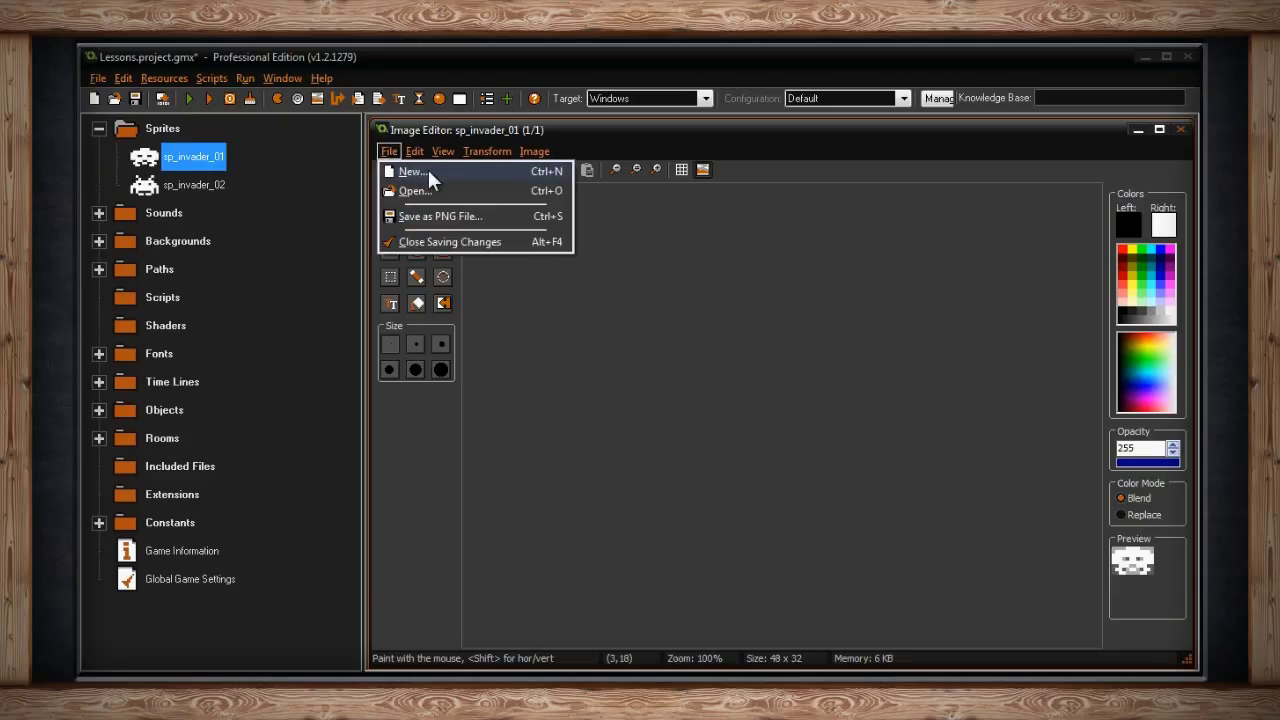
pyautogui.click(428, 171)
pyautogui.moveTo(642, 325); pyautogui.dragTo(749, 271)
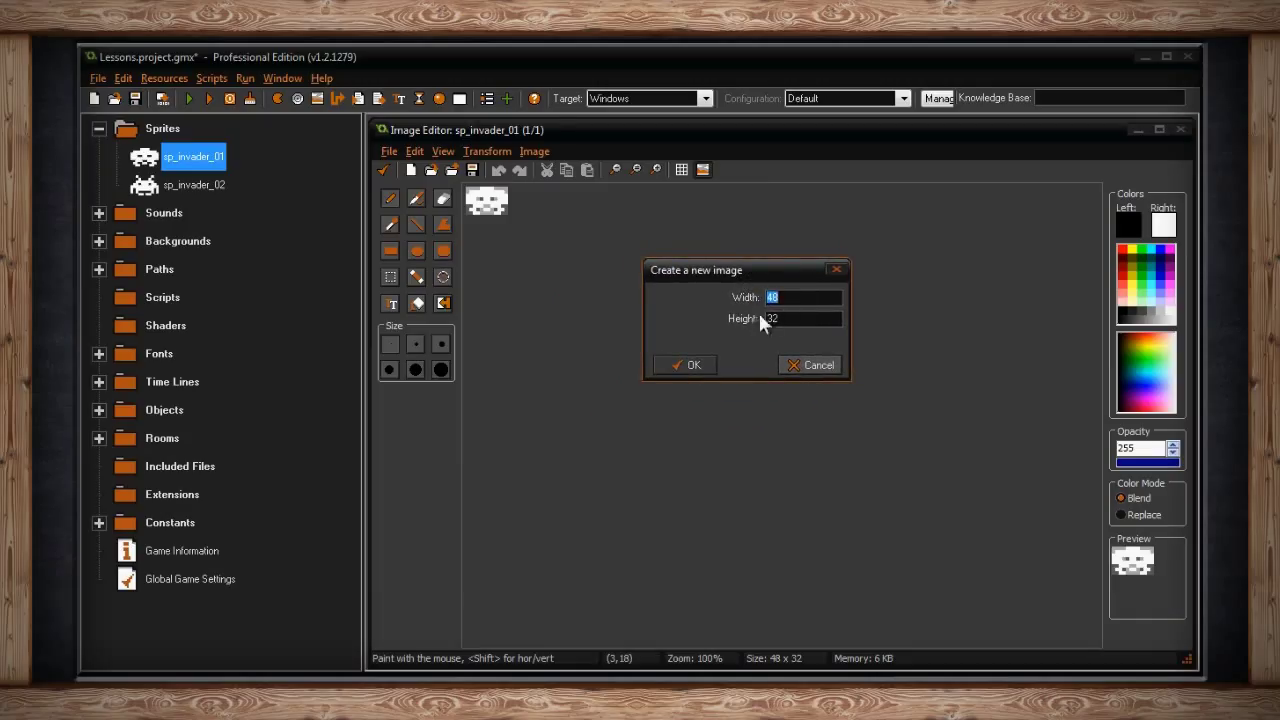
pyautogui.click(798, 365)
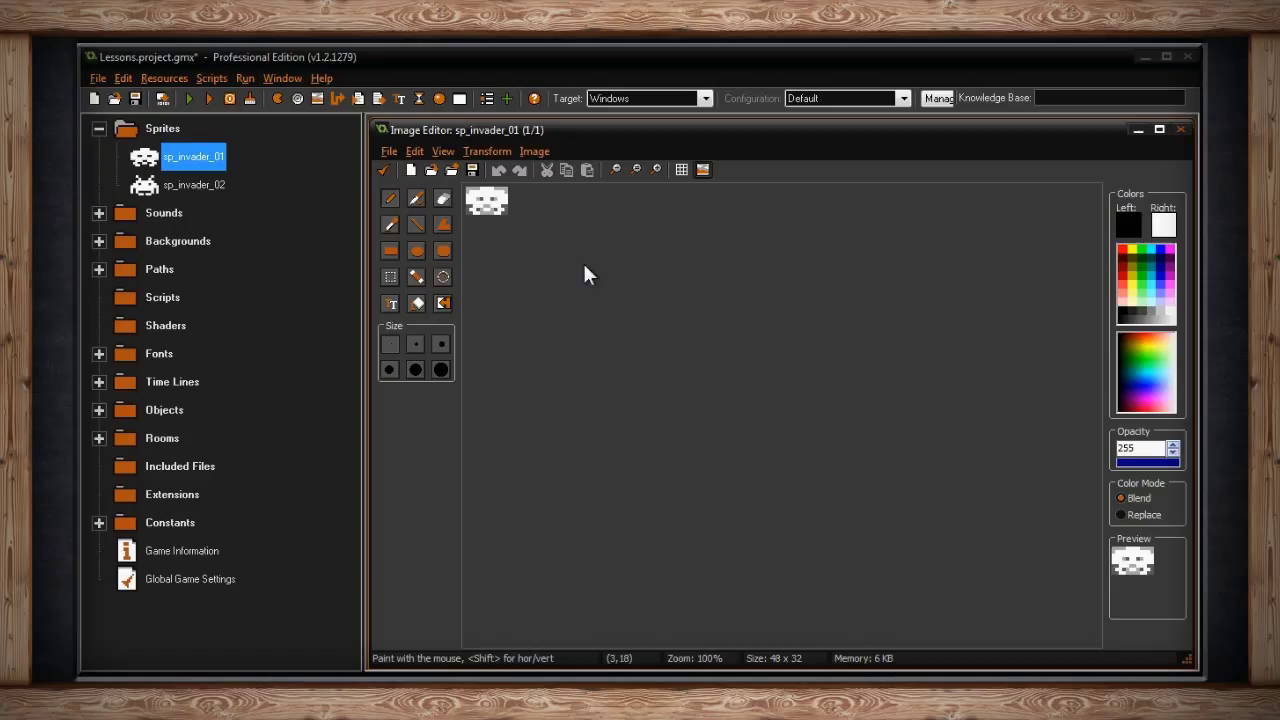
# Step: Zoom the sprite to 800%, then open and close the Open image dialog without loading anything
pyautogui.keyDown('ctrl'); pyautogui.scroll(3, 524, 262); pyautogui.keyUp('ctrl')
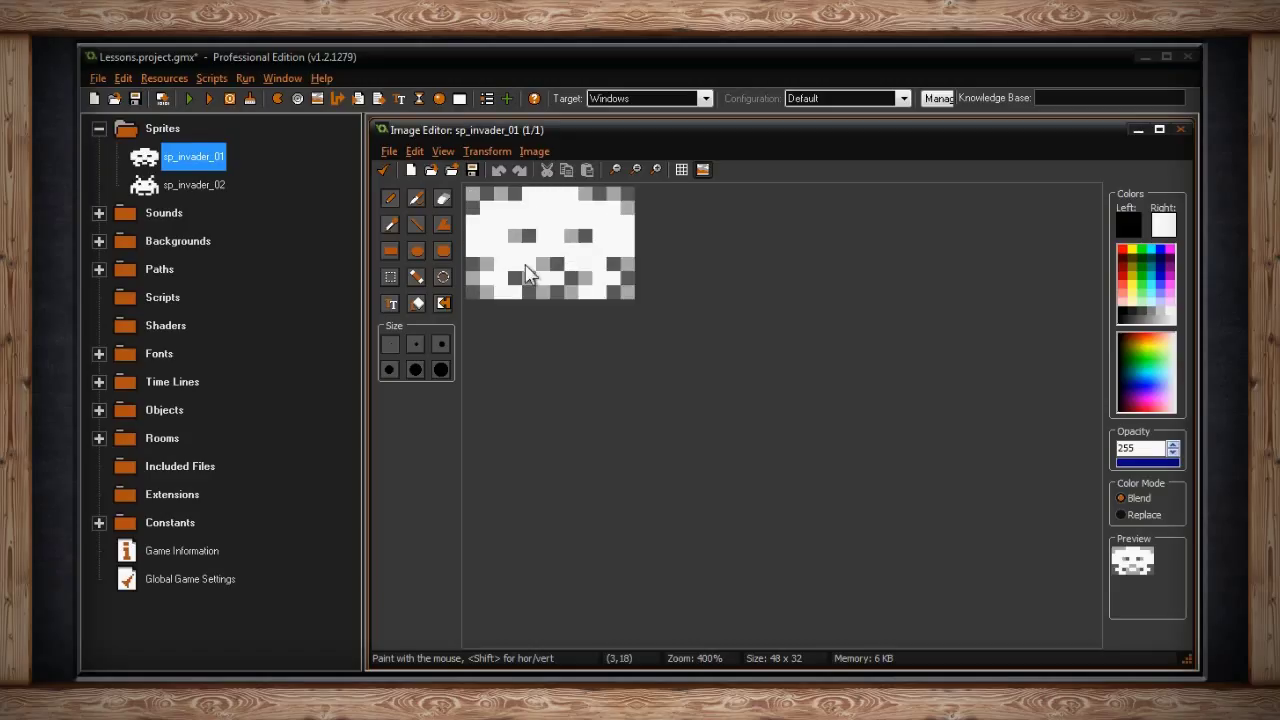
pyautogui.keyDown('ctrl'); pyautogui.scroll(4, 528, 262); pyautogui.keyUp('ctrl')
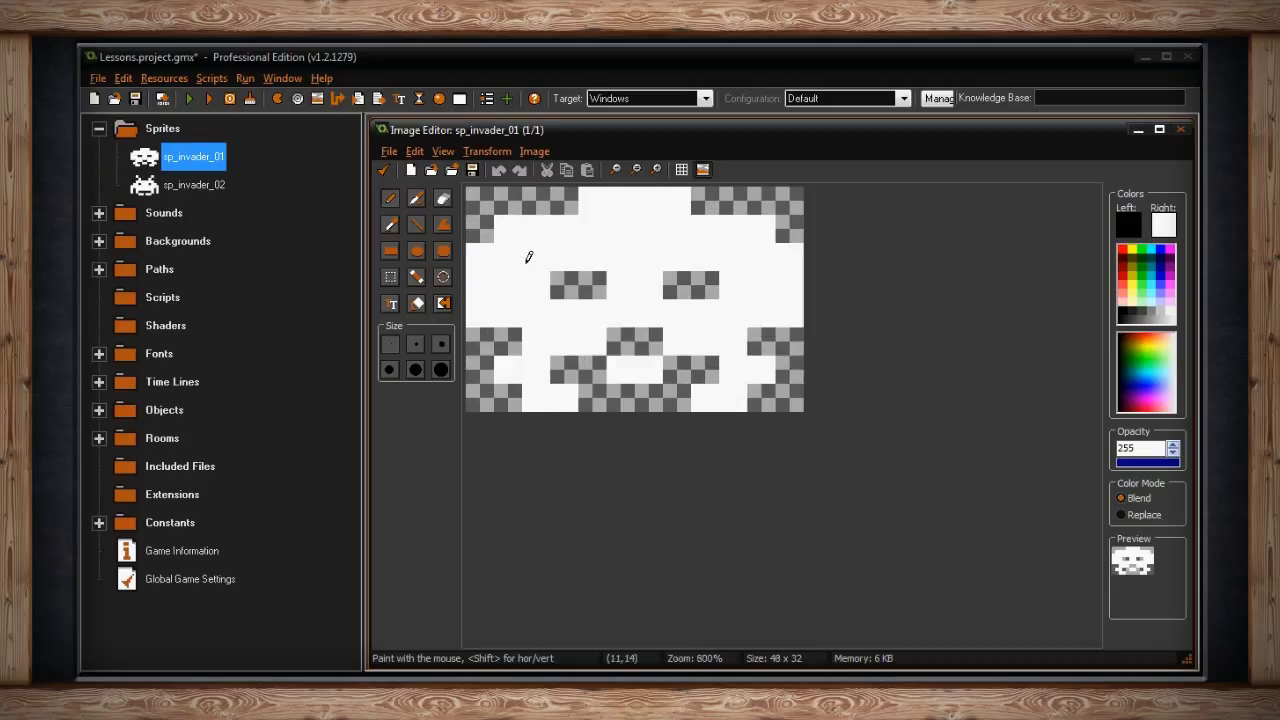
pyautogui.click(393, 151)
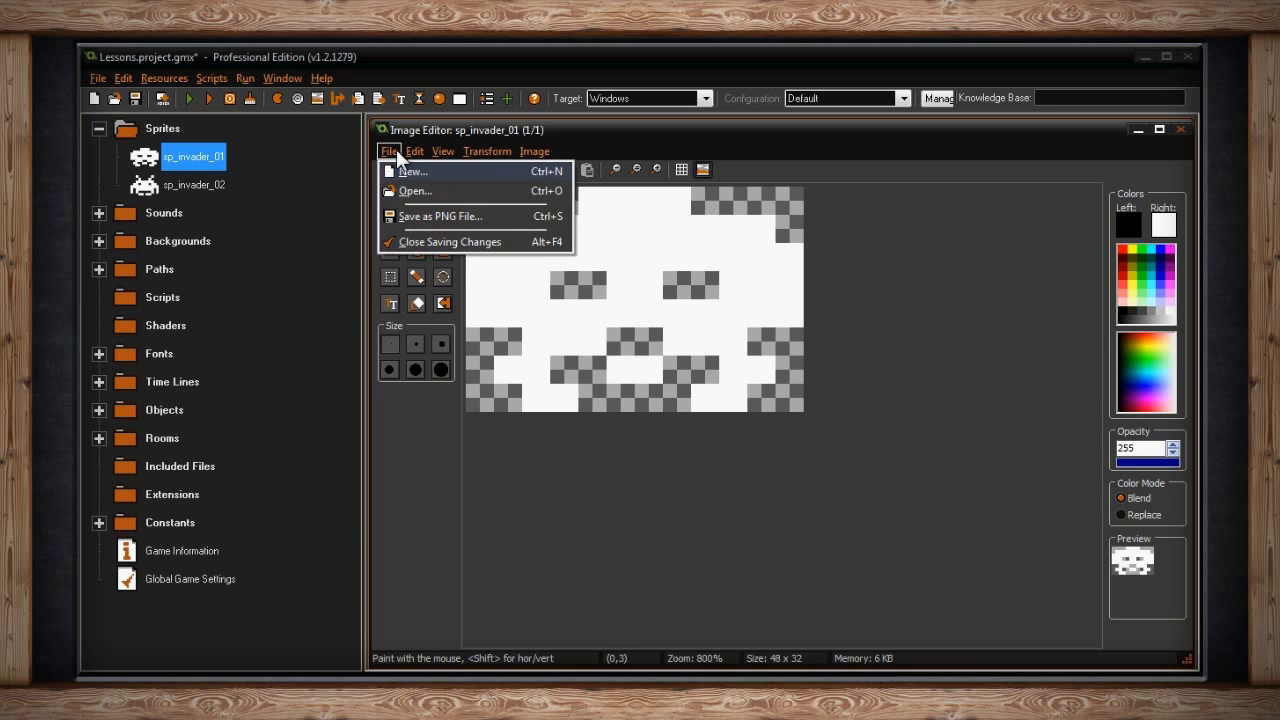
pyautogui.click(417, 190)
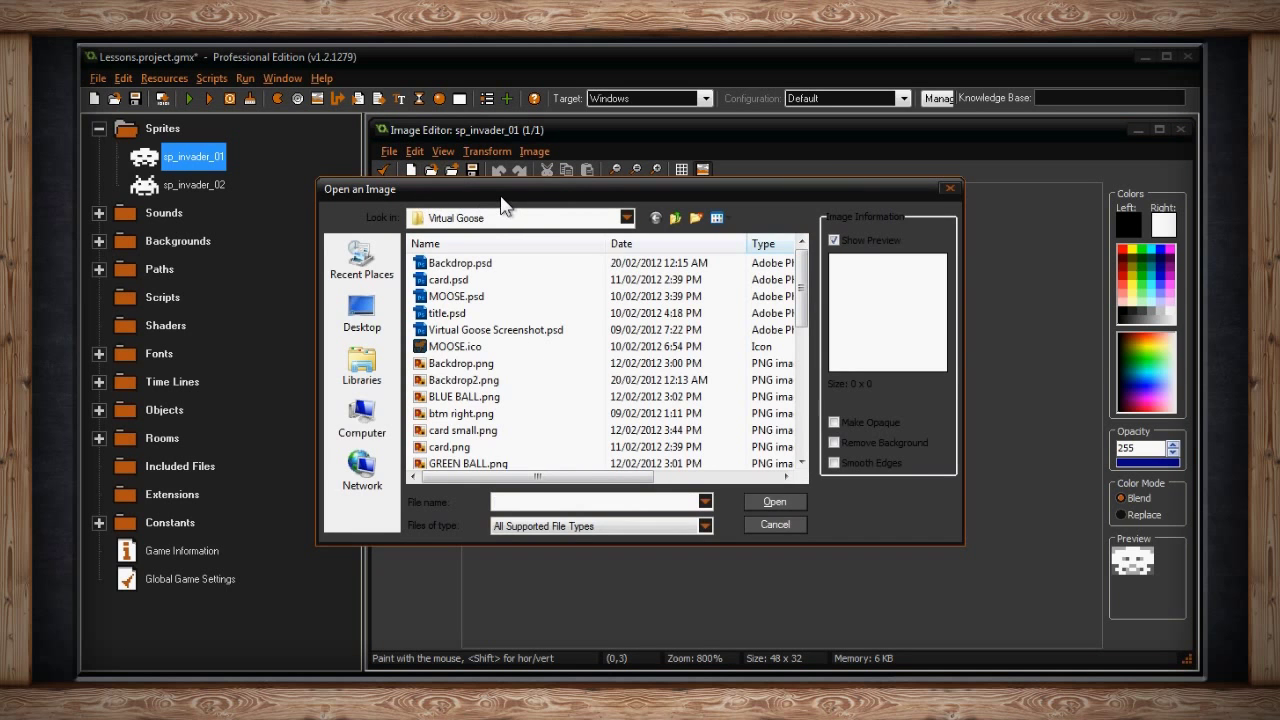
pyautogui.moveTo(503, 204); pyautogui.dragTo(596, 189)
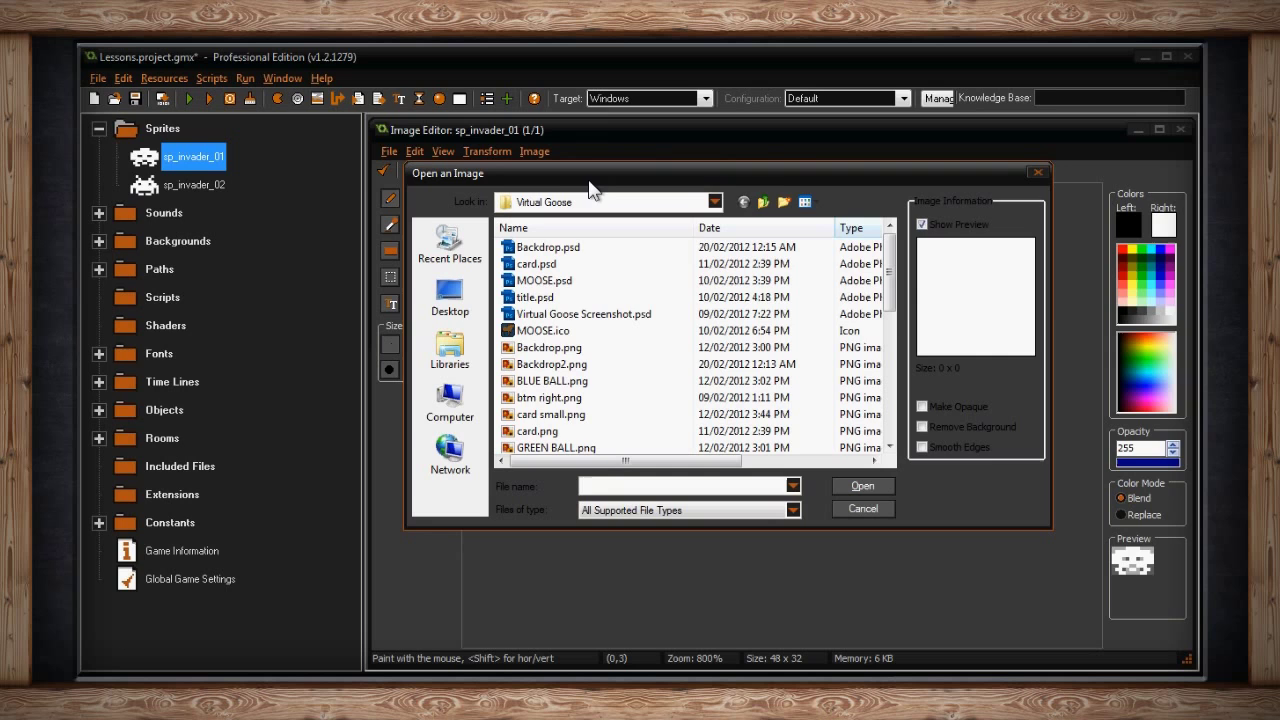
pyautogui.click(1038, 172)
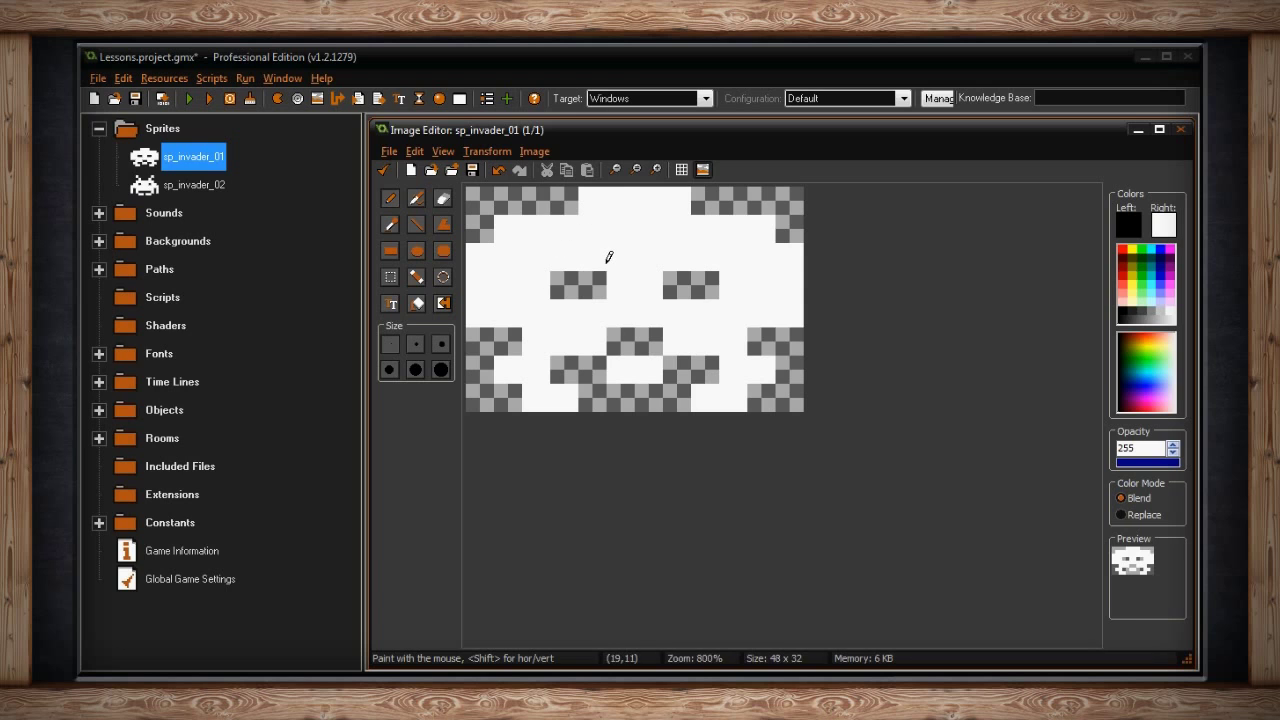
pyautogui.click(389, 151)
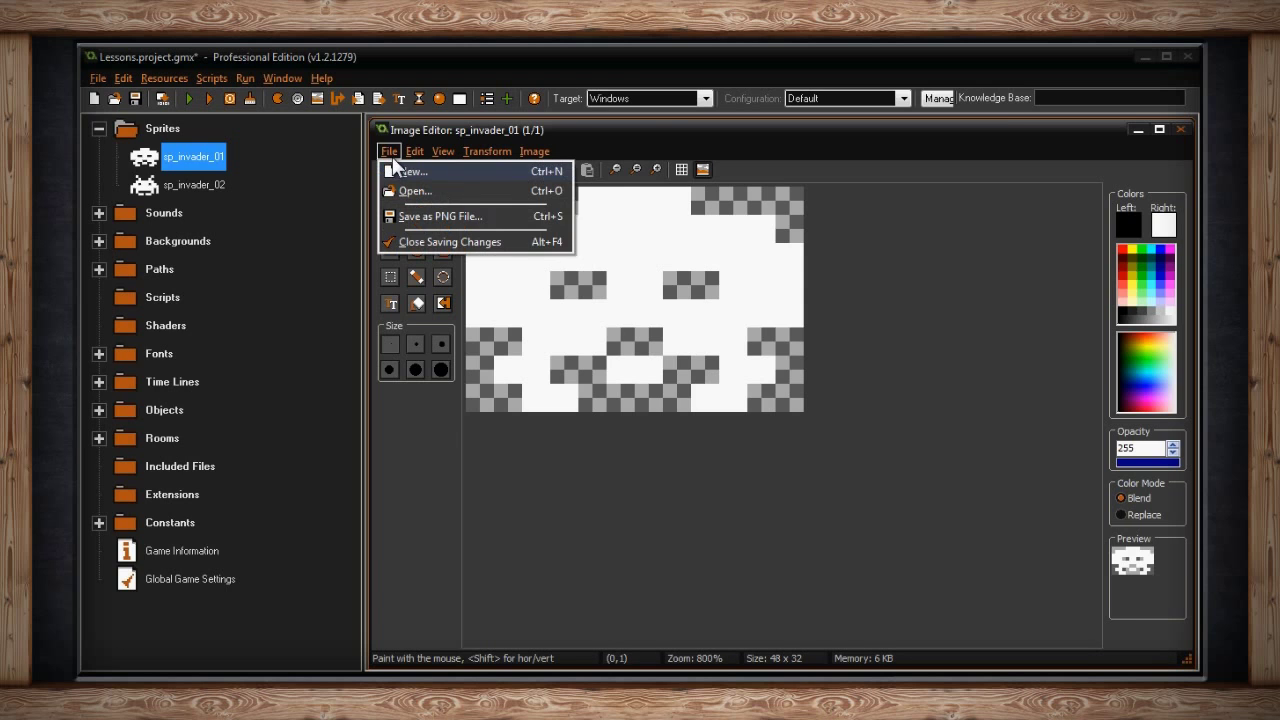
pyautogui.click(420, 215)
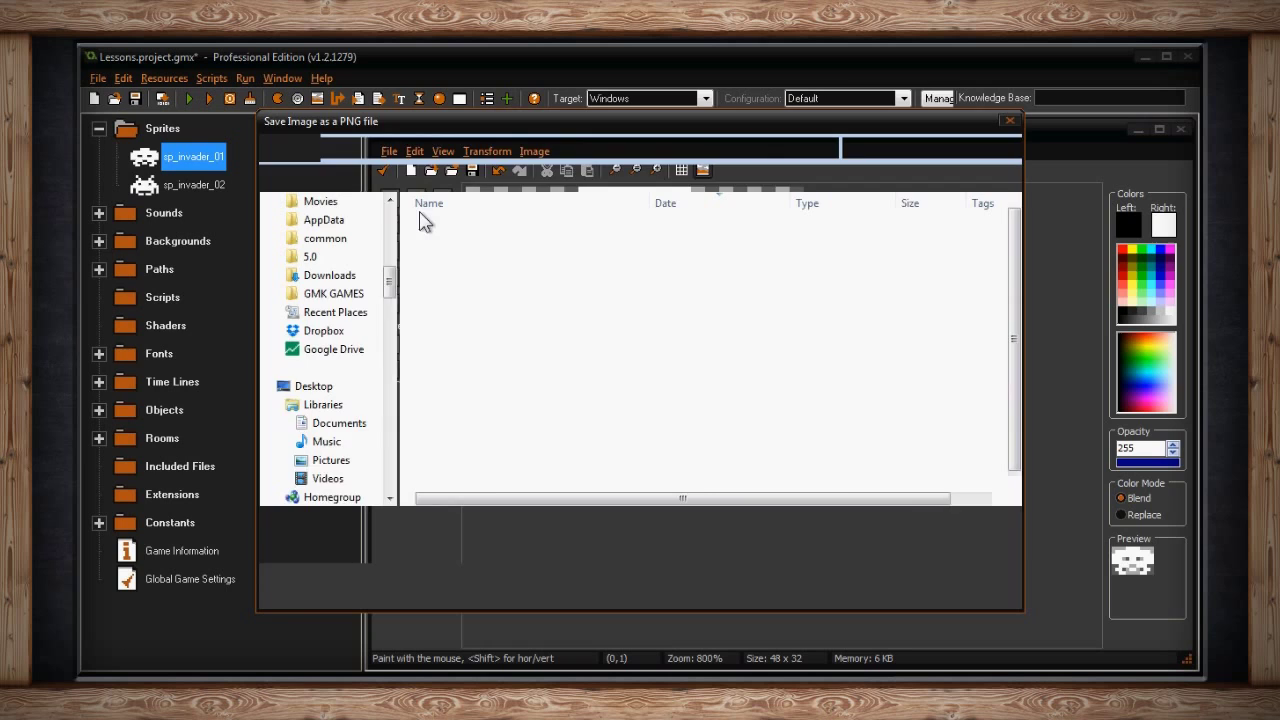
pyautogui.moveTo(441, 134); pyautogui.dragTo(561, 144)
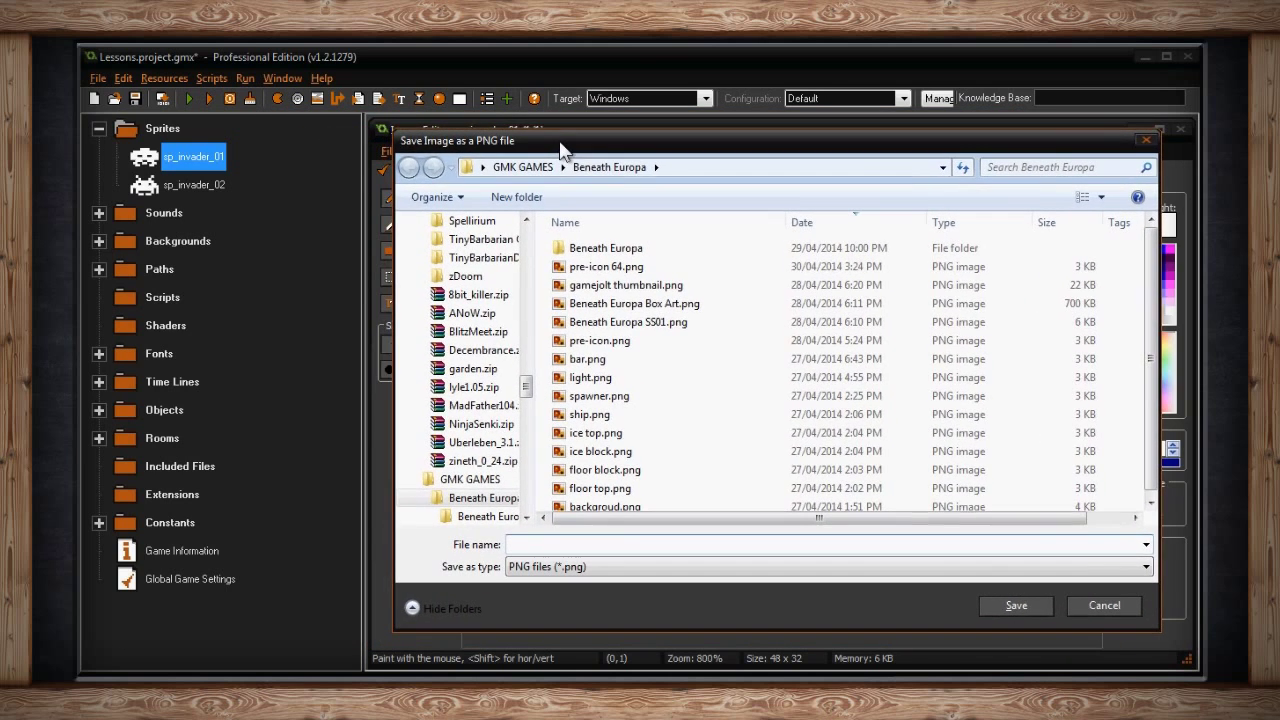
pyautogui.click(1147, 142)
pyautogui.click(390, 151)
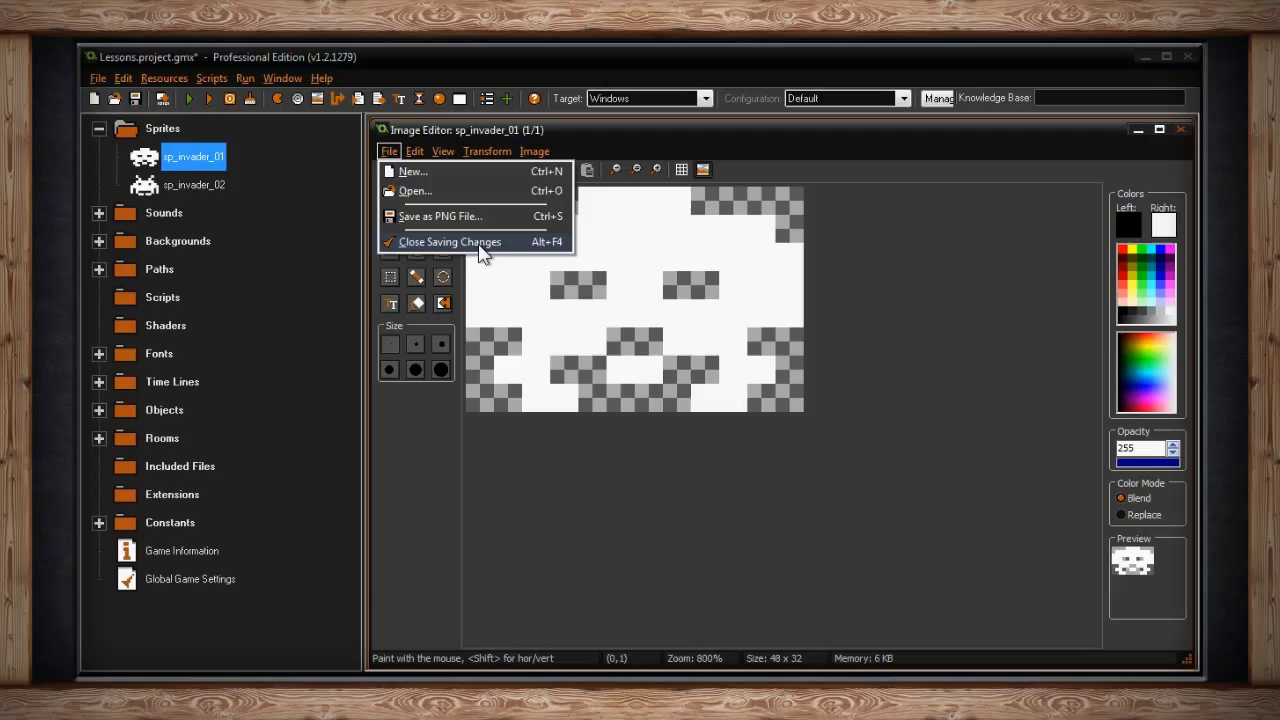
pyautogui.press('Escape')
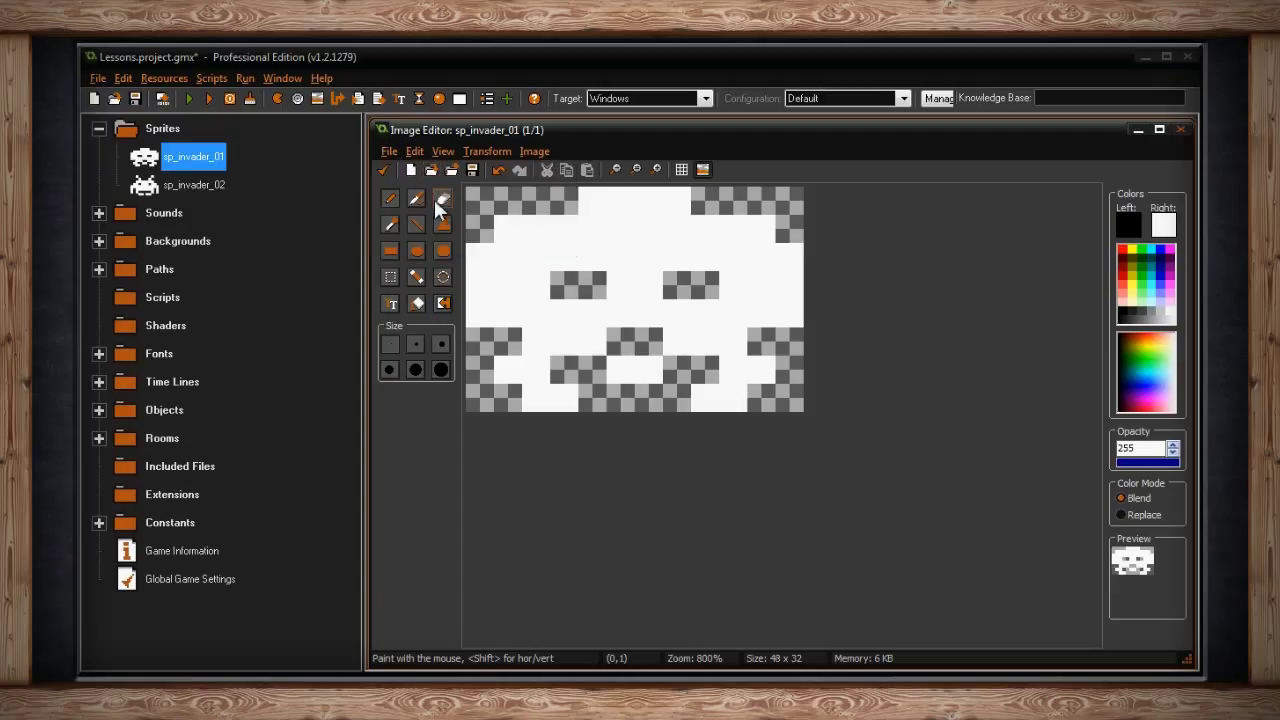
pyautogui.click(389, 153)
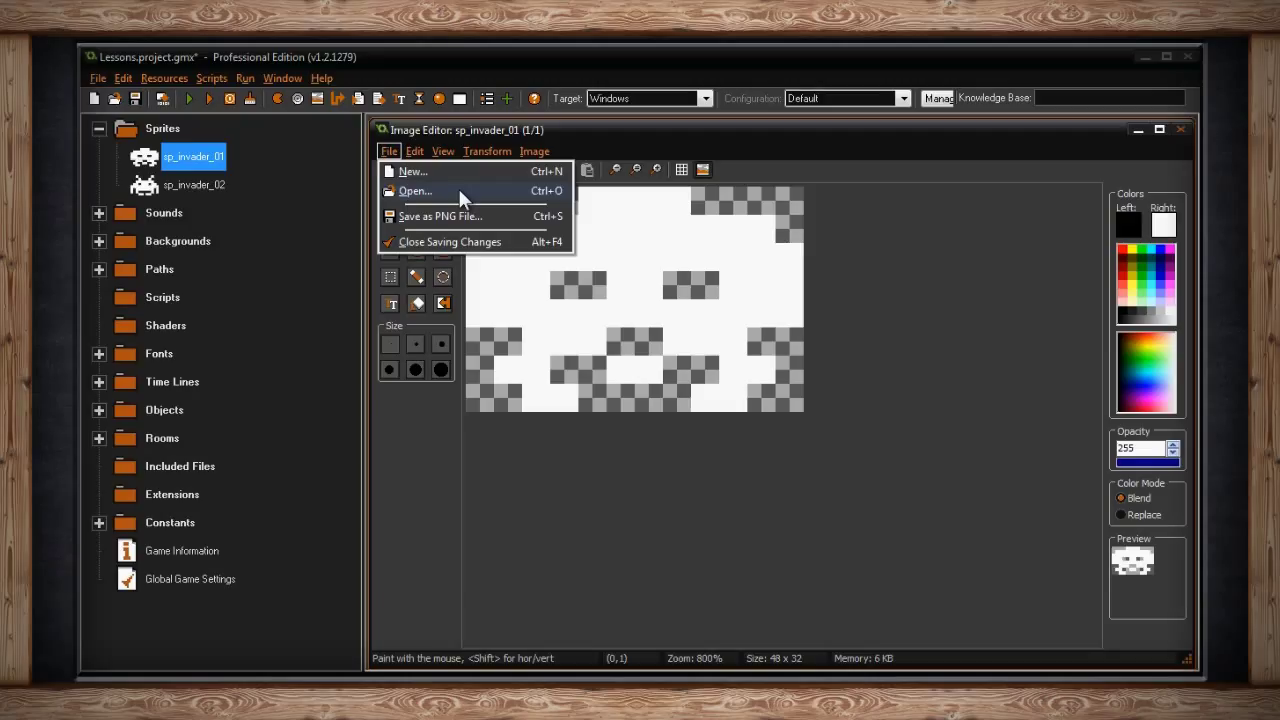
# Step: Fill the whole image with the black left colour, then undo the fill
pyautogui.moveTo(417, 151)
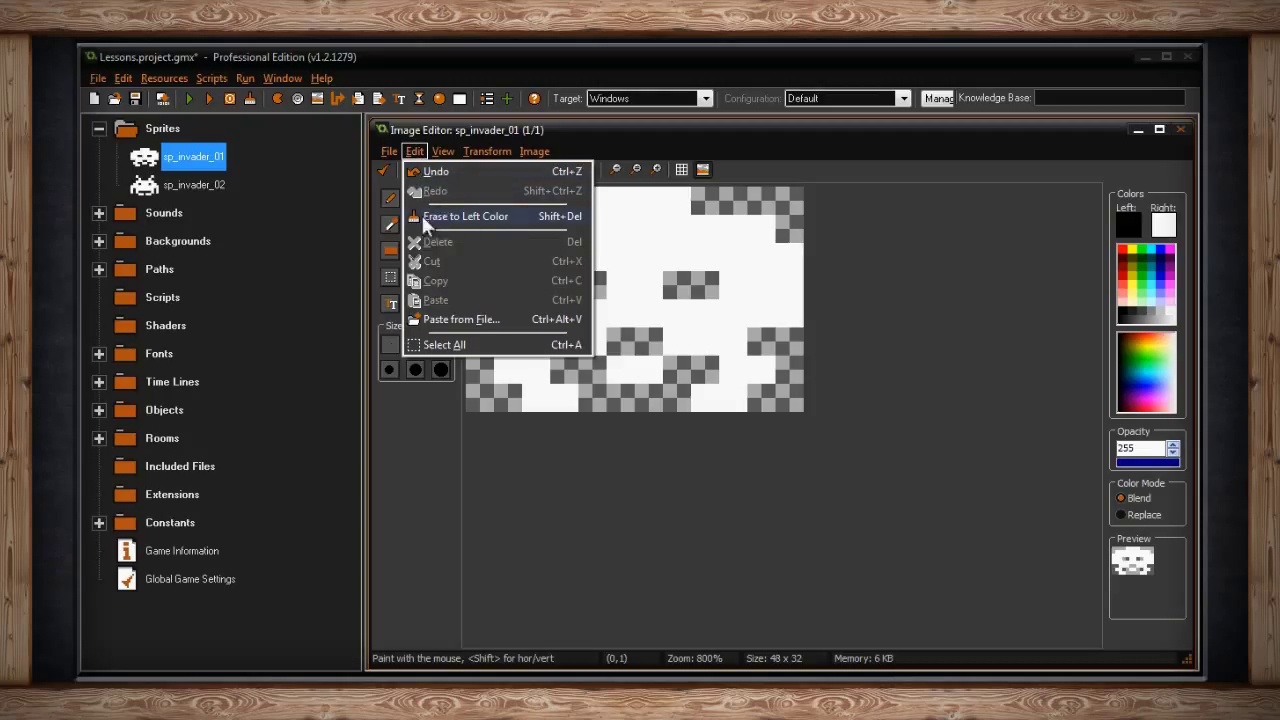
pyautogui.click(484, 217)
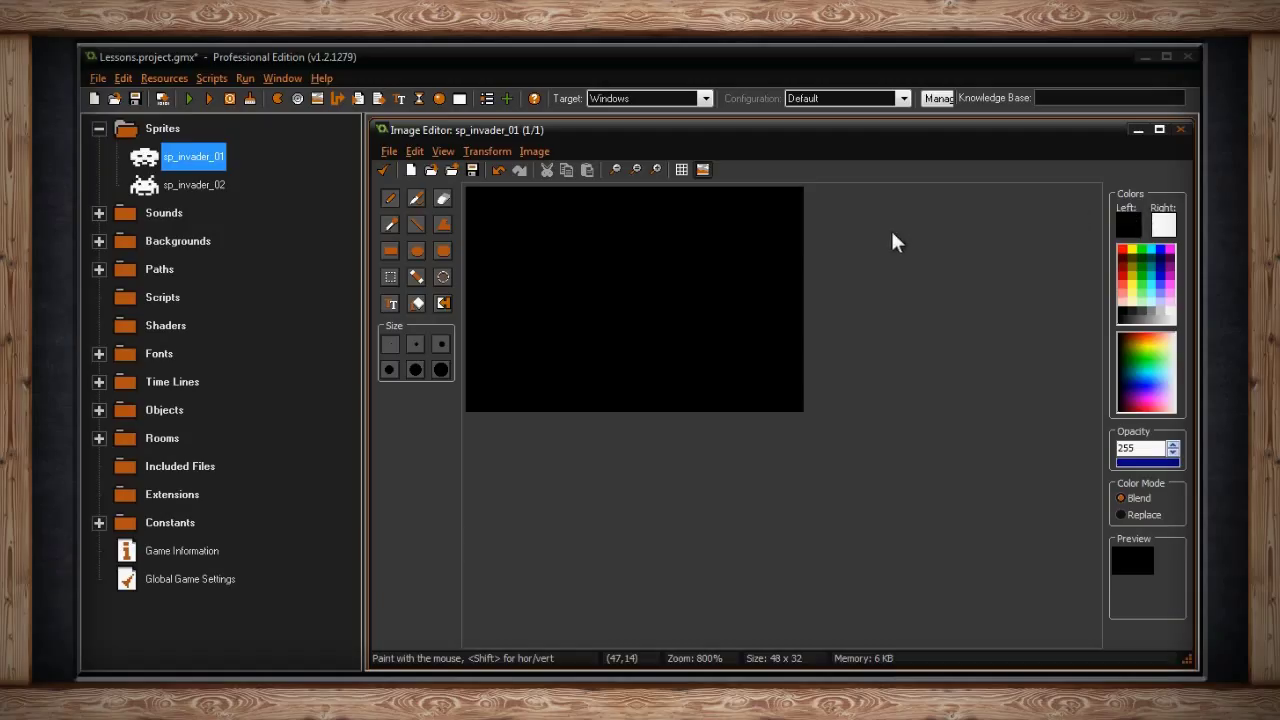
pyautogui.hotkey('ctrl', 'z')
# Step: Open Paste from File and cancel it, then select the entire sprite image
pyautogui.click(414, 152)
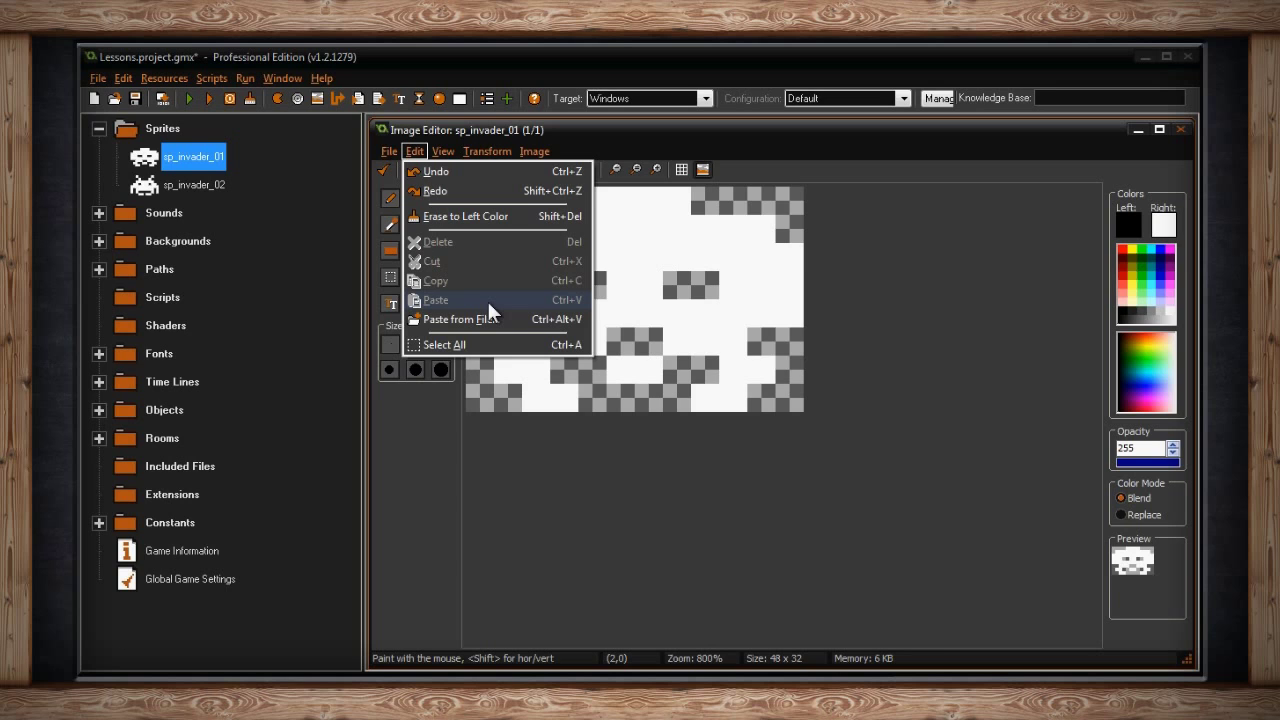
pyautogui.click(456, 320)
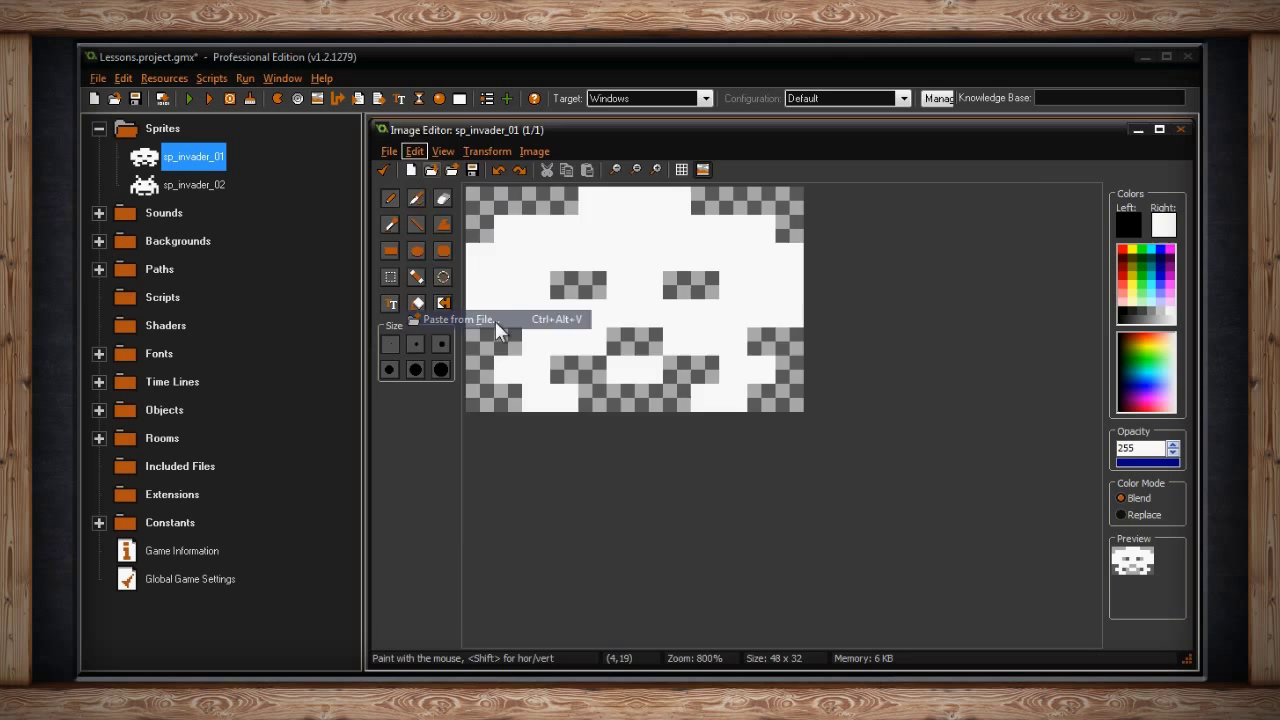
pyautogui.moveTo(556, 172); pyautogui.dragTo(614, 196)
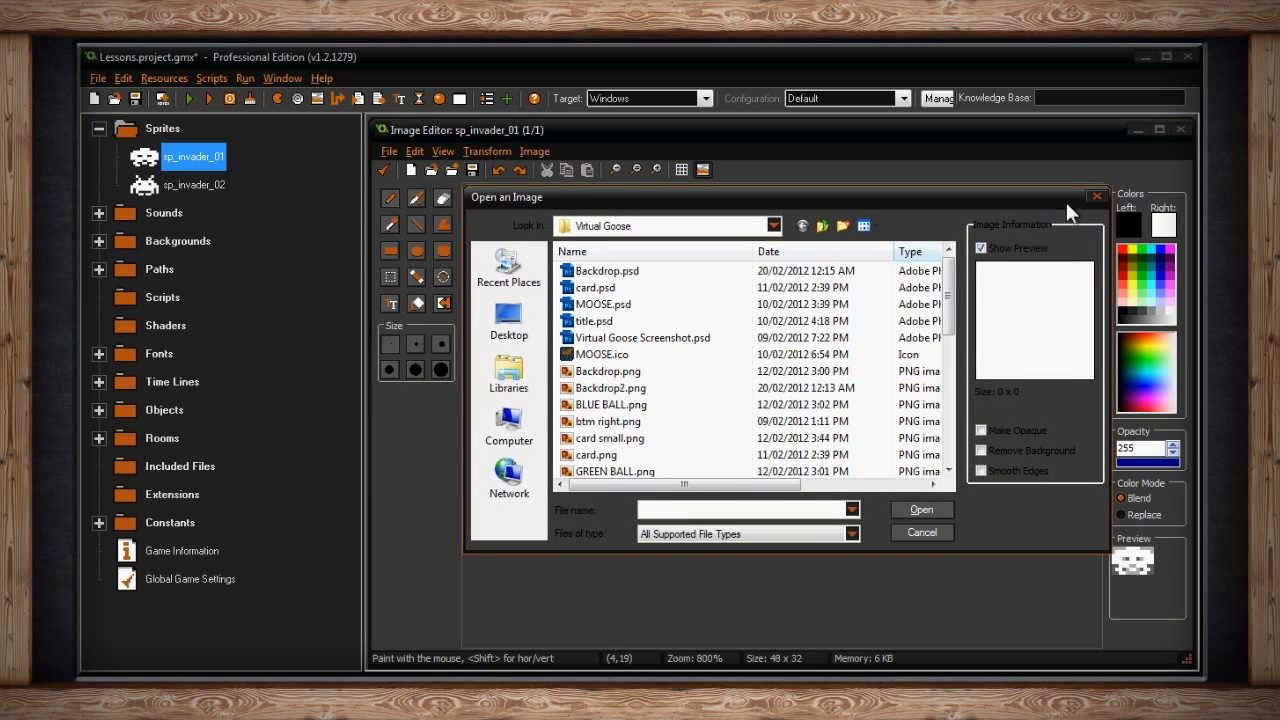
pyautogui.press('Escape')
pyautogui.click(414, 151)
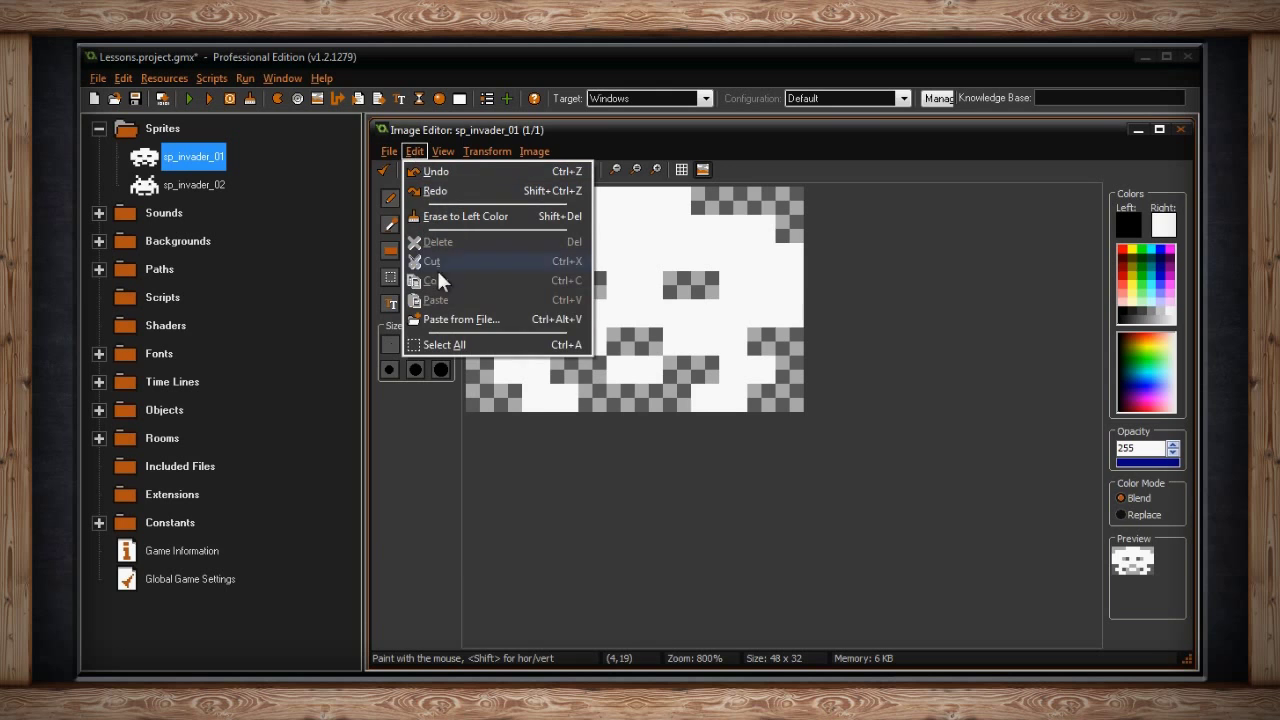
pyautogui.click(443, 346)
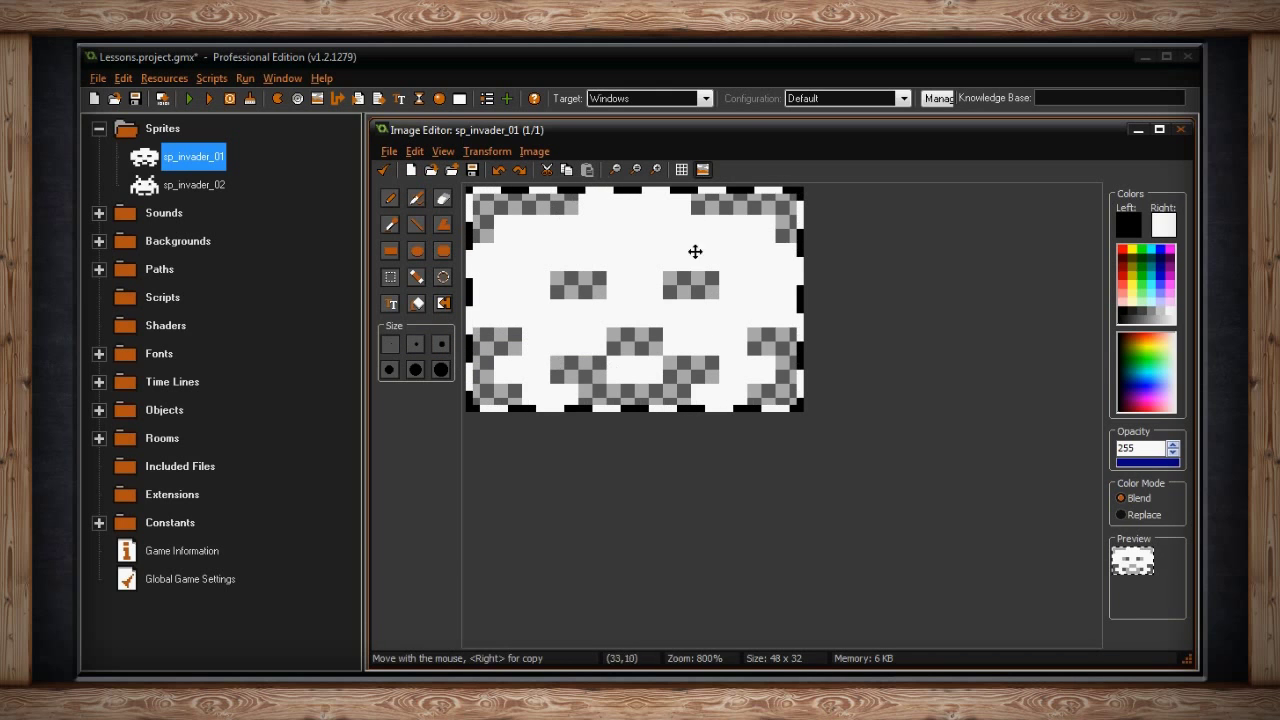
# Step: Reset to no zoom, zoom back to 800%, and turn on the pixel grid overlay
pyautogui.click(443, 151)
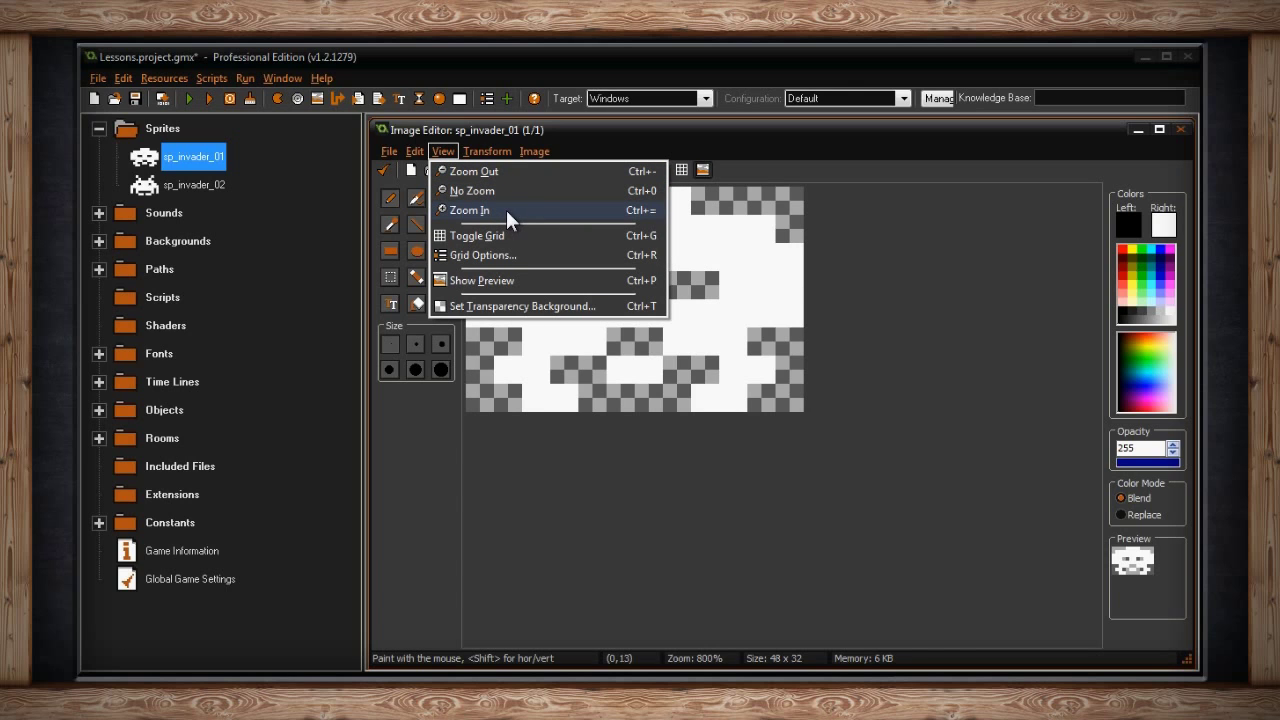
pyautogui.click(616, 470)
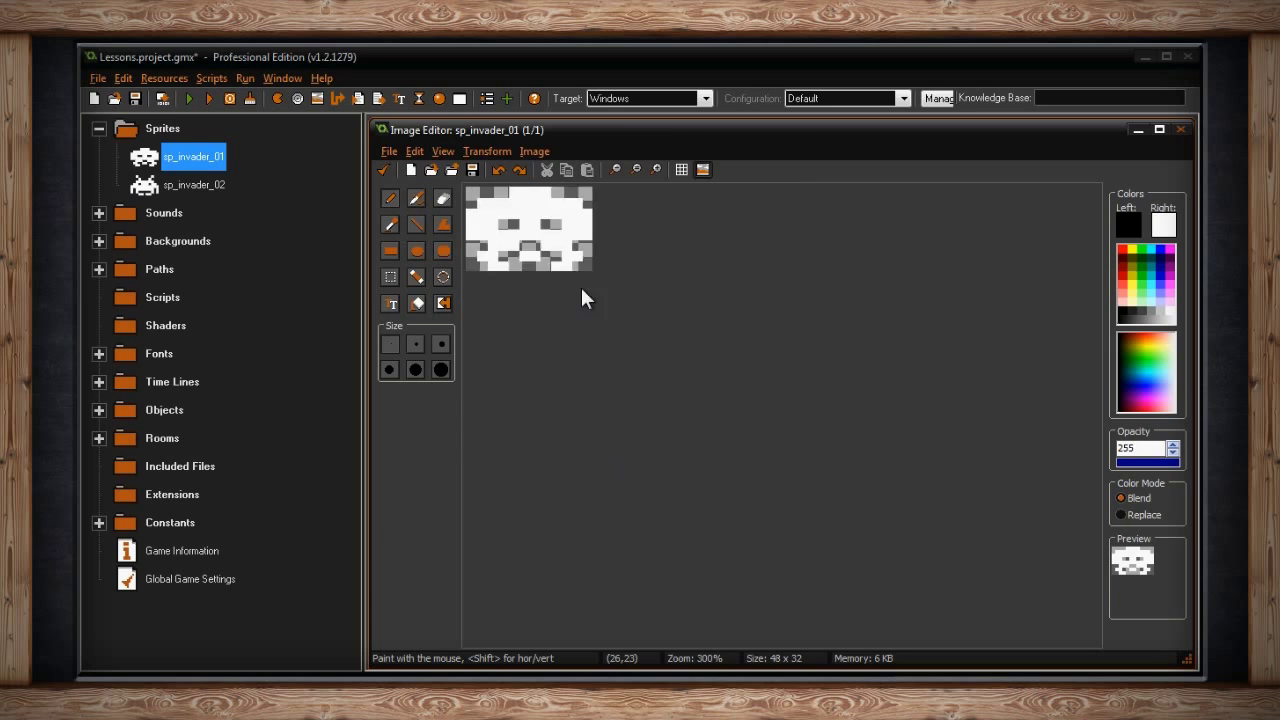
pyautogui.click(443, 151)
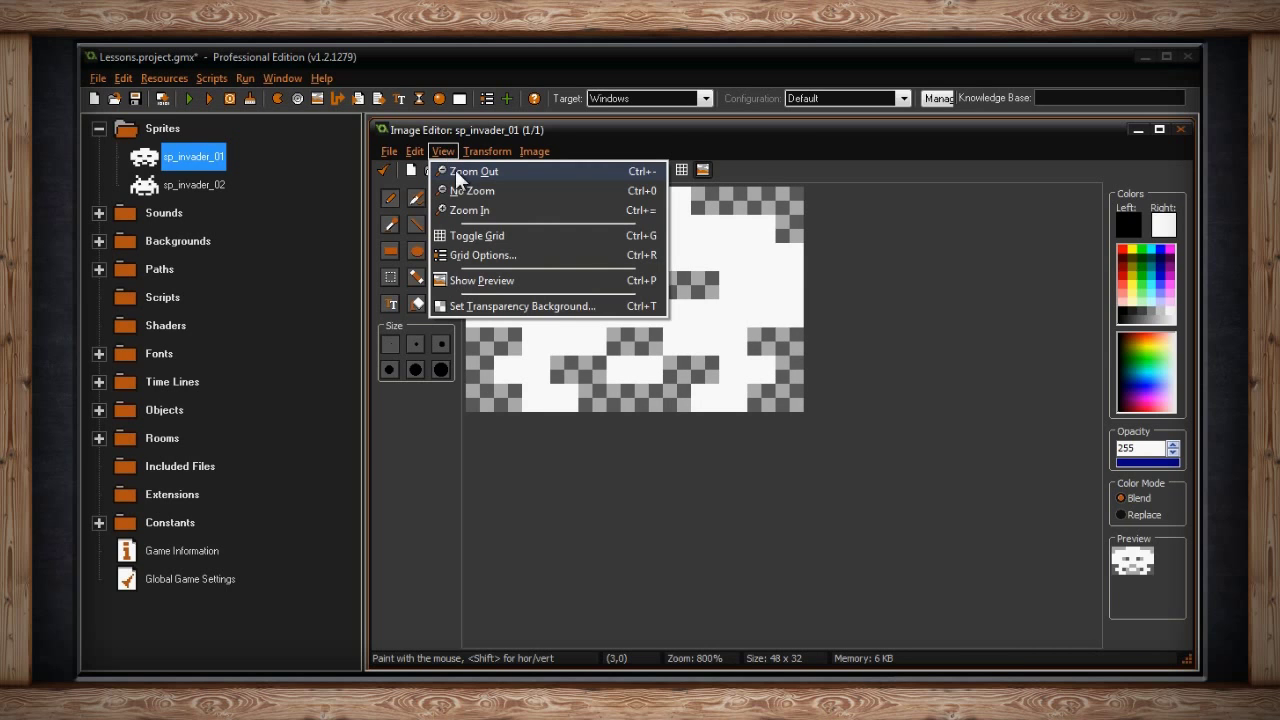
pyautogui.click(468, 191)
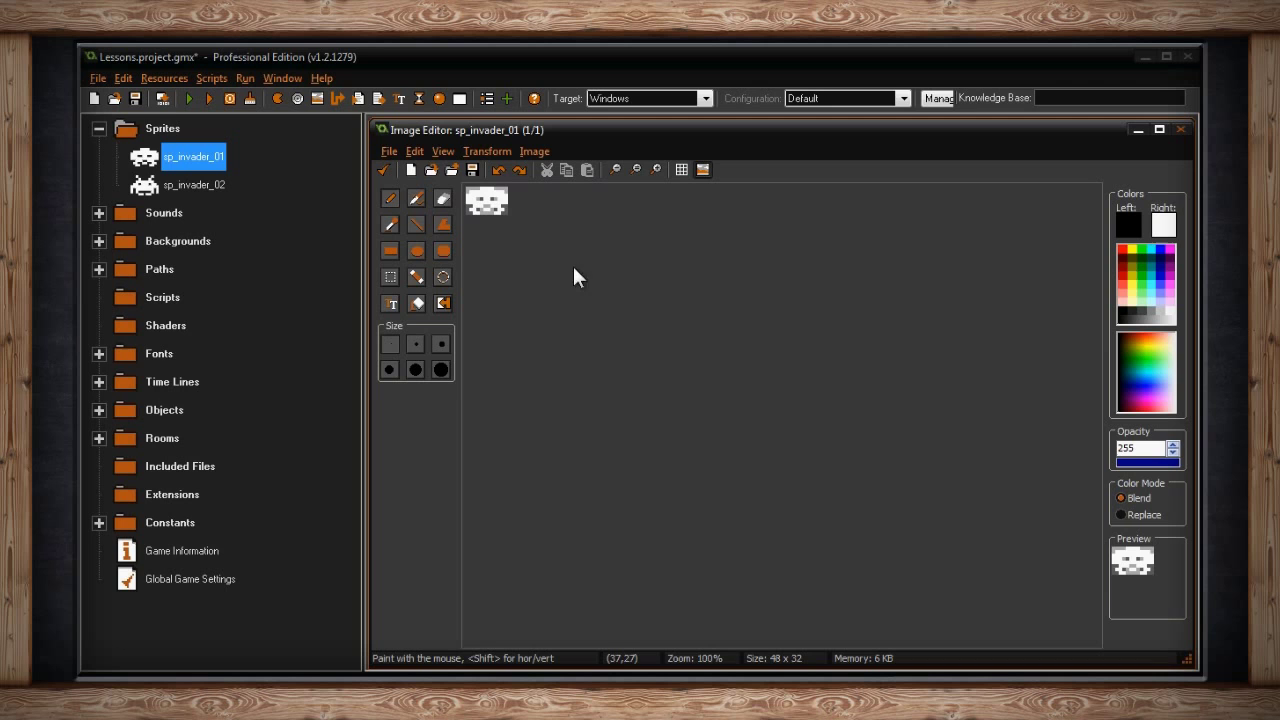
pyautogui.scroll(3, 585, 300)
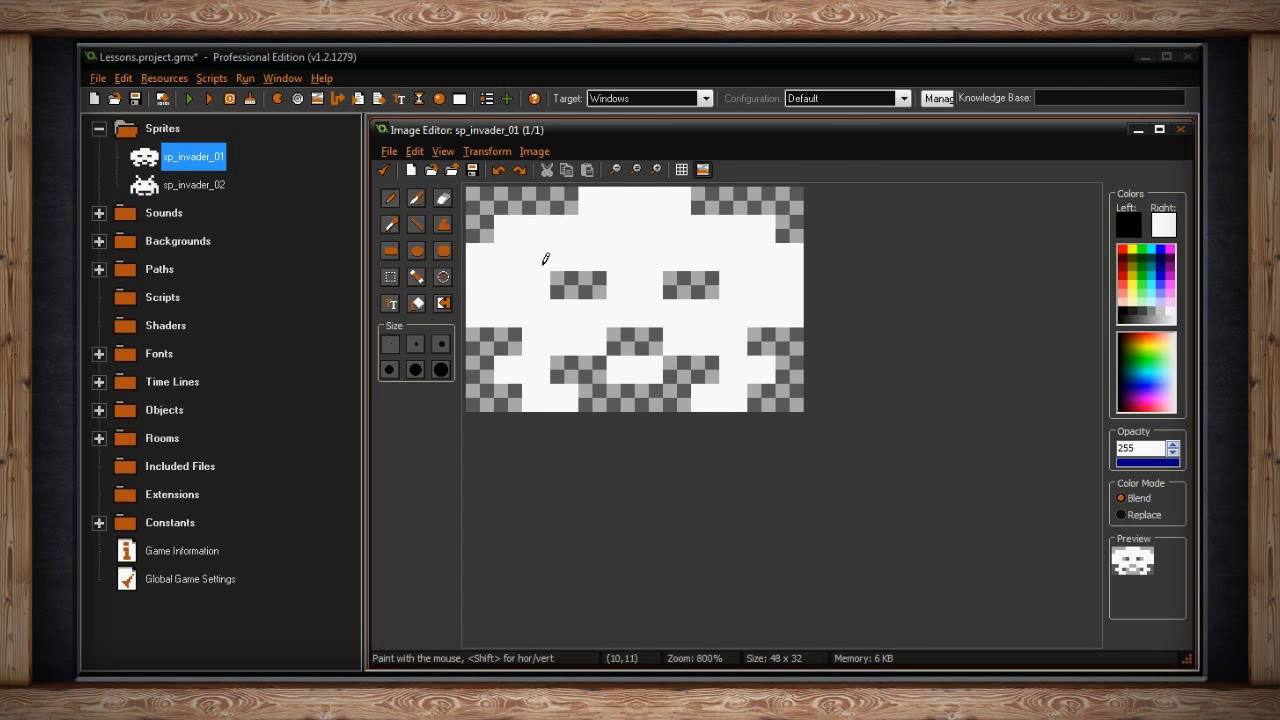
pyautogui.click(443, 151)
pyautogui.click(488, 234)
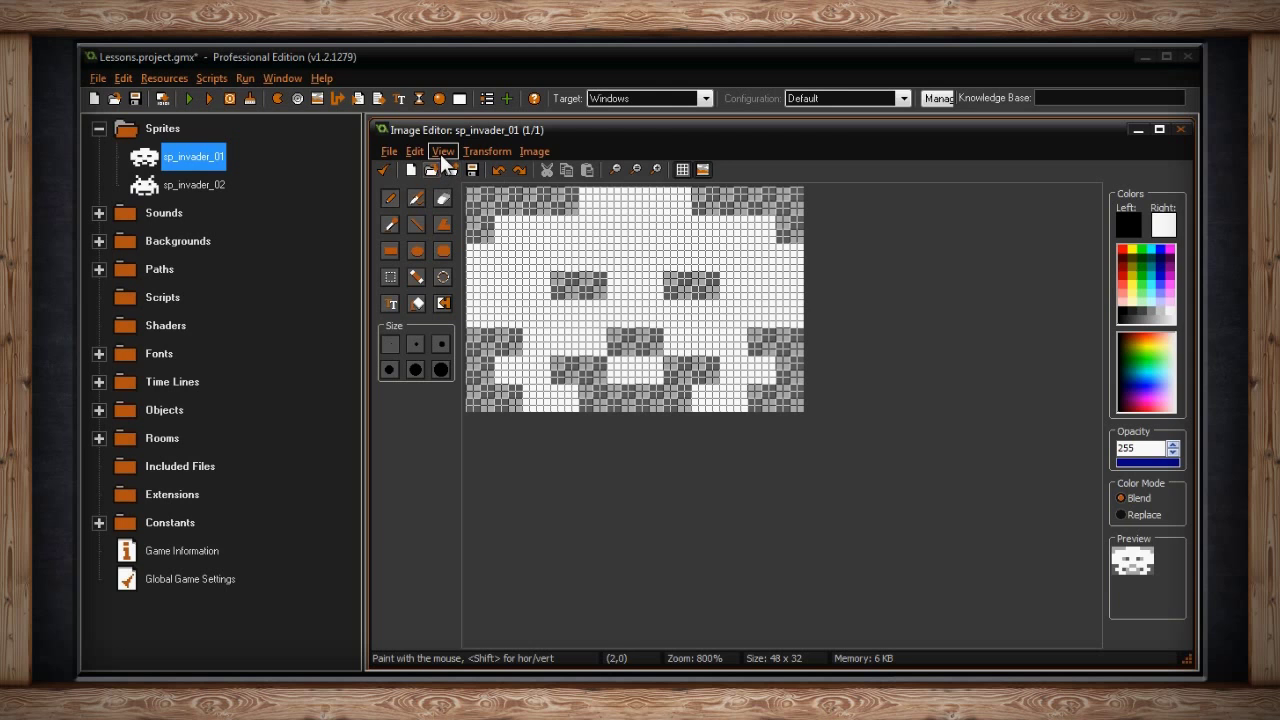
# Step: Set the grid to 2 x 2 pixels in grey with snapping on and exclusive-or off
pyautogui.click(443, 152)
pyautogui.click(477, 256)
pyautogui.moveTo(594, 287); pyautogui.dragTo(730, 289)
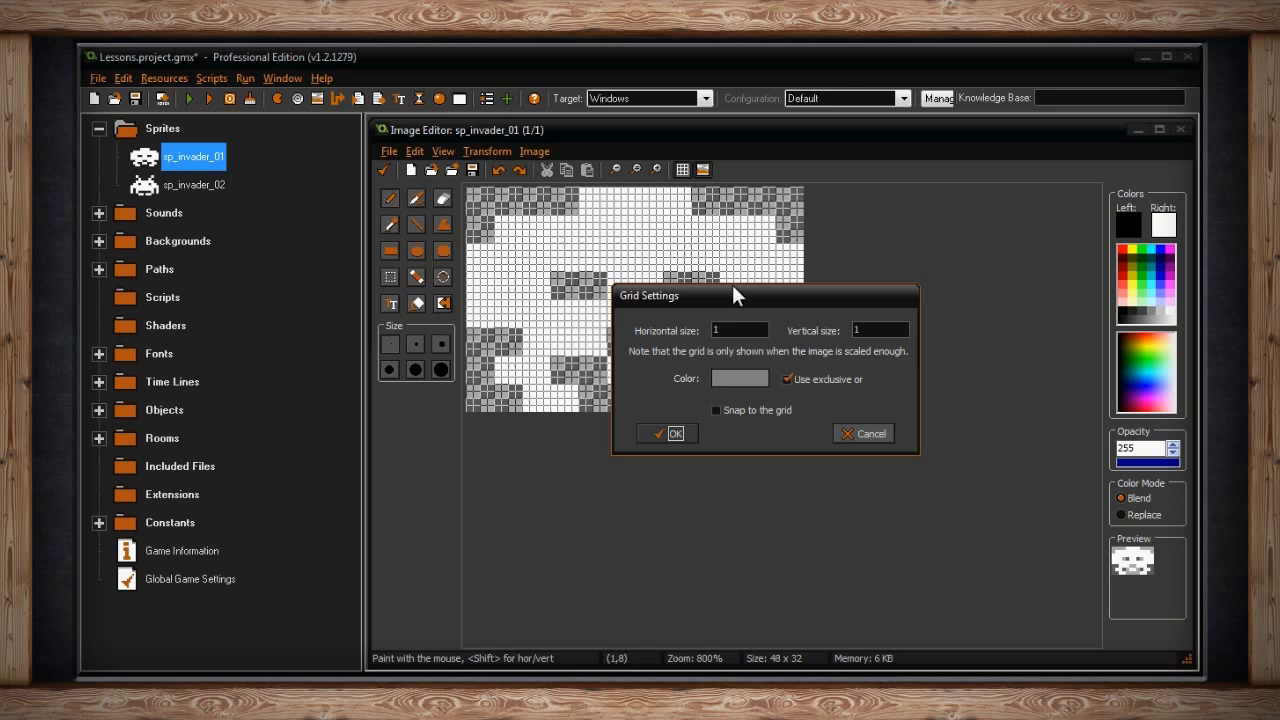
pyautogui.click(729, 328)
pyautogui.write('2')
pyautogui.press('Tab')
pyautogui.click(744, 376)
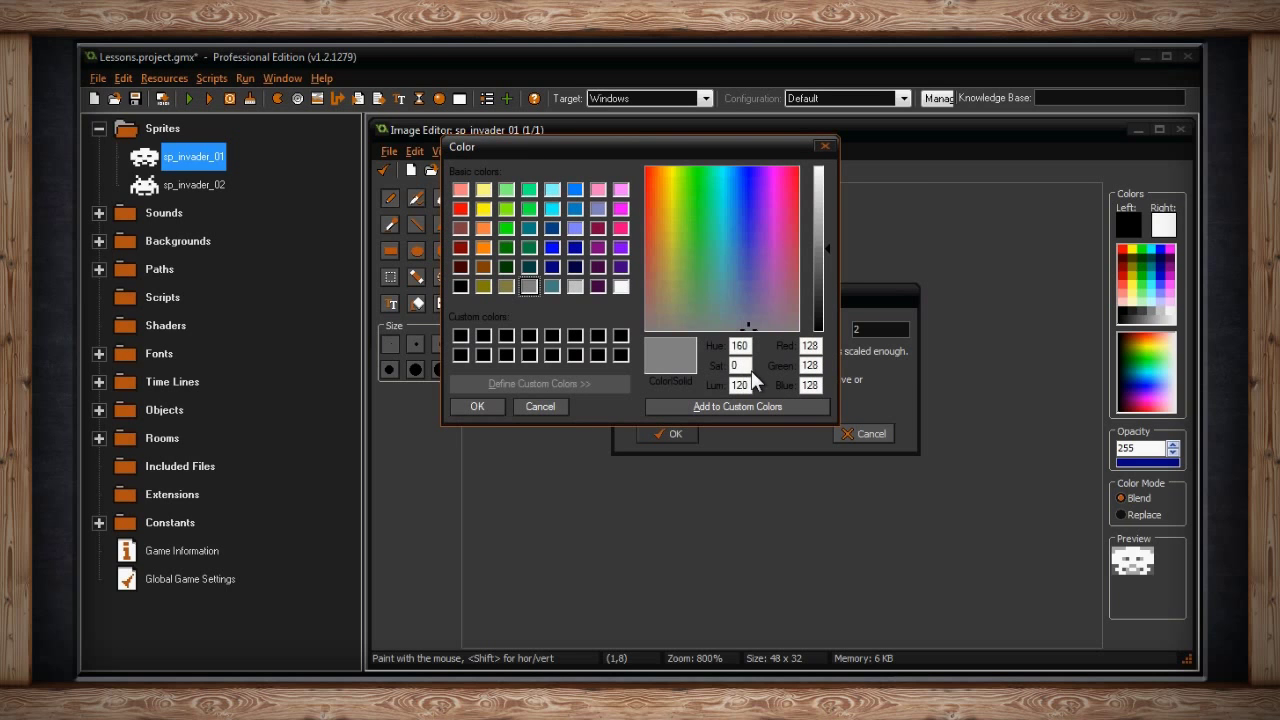
pyautogui.click(825, 146)
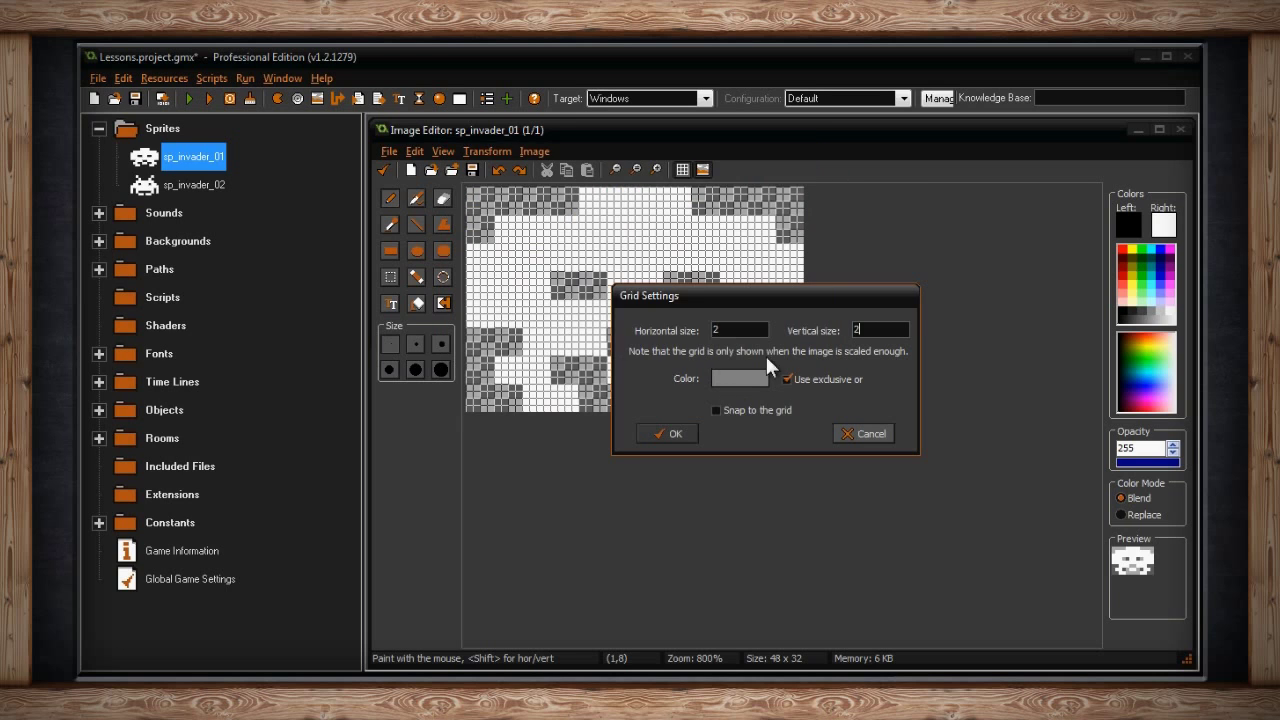
pyautogui.click(719, 409)
pyautogui.click(788, 380)
pyautogui.click(689, 429)
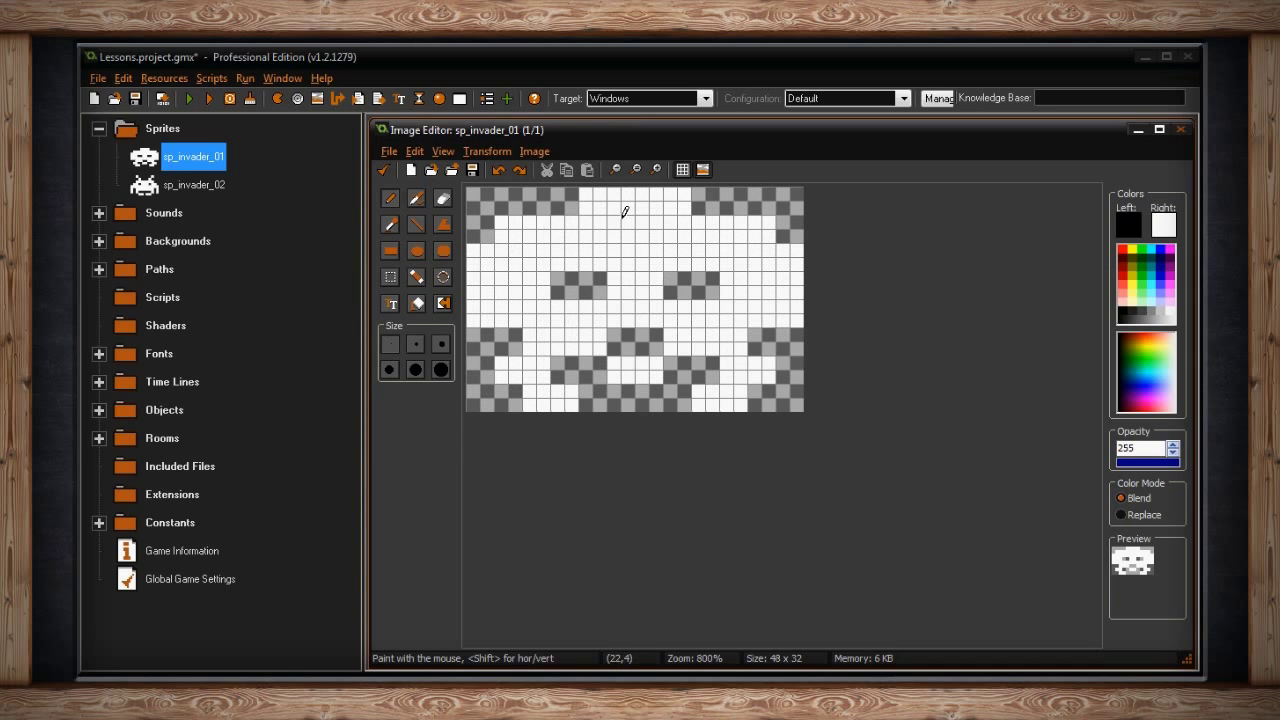
# Step: Reopen Grid Options and turn exclusive-or grid colouring back on
pyautogui.click(451, 155)
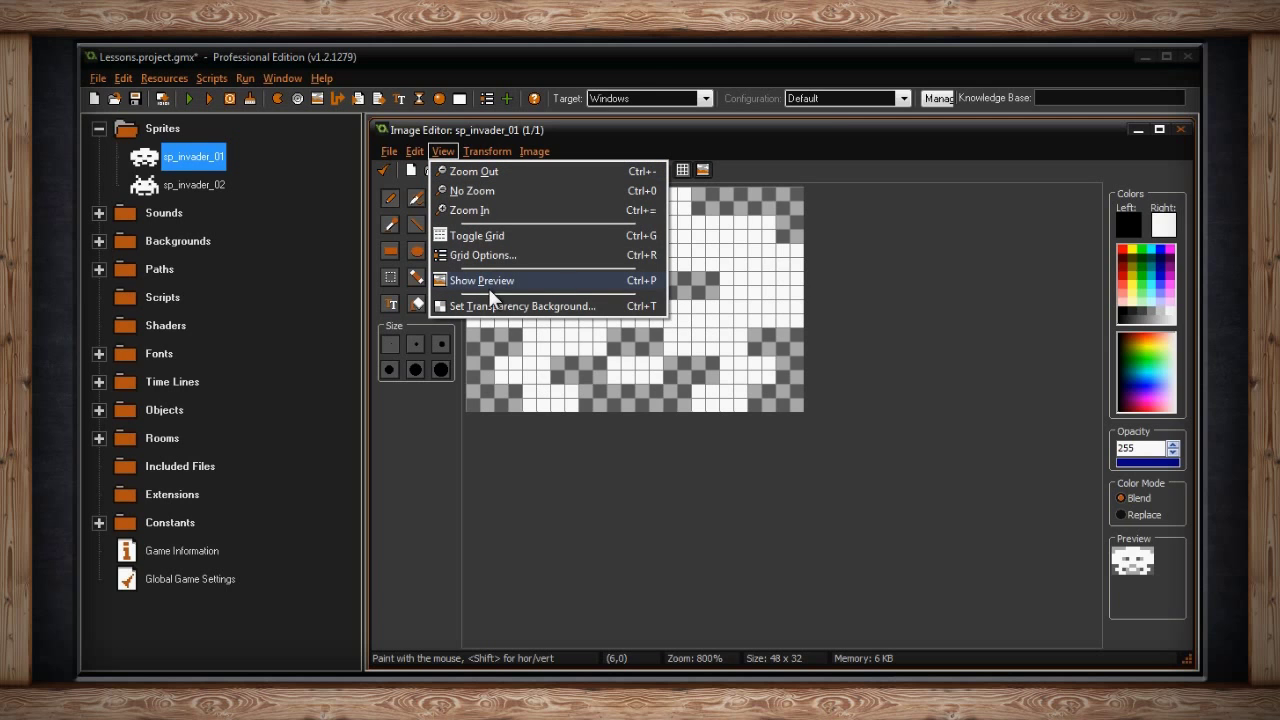
pyautogui.click(495, 254)
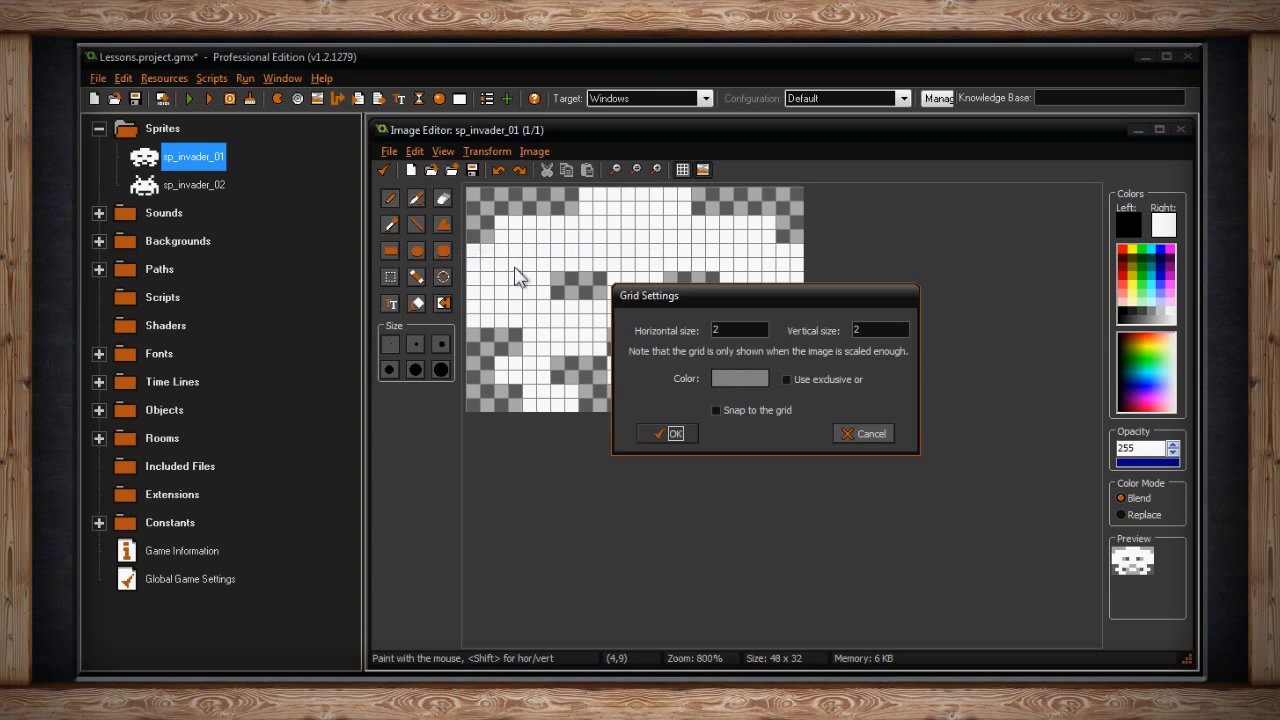
pyautogui.click(787, 377)
pyautogui.click(670, 432)
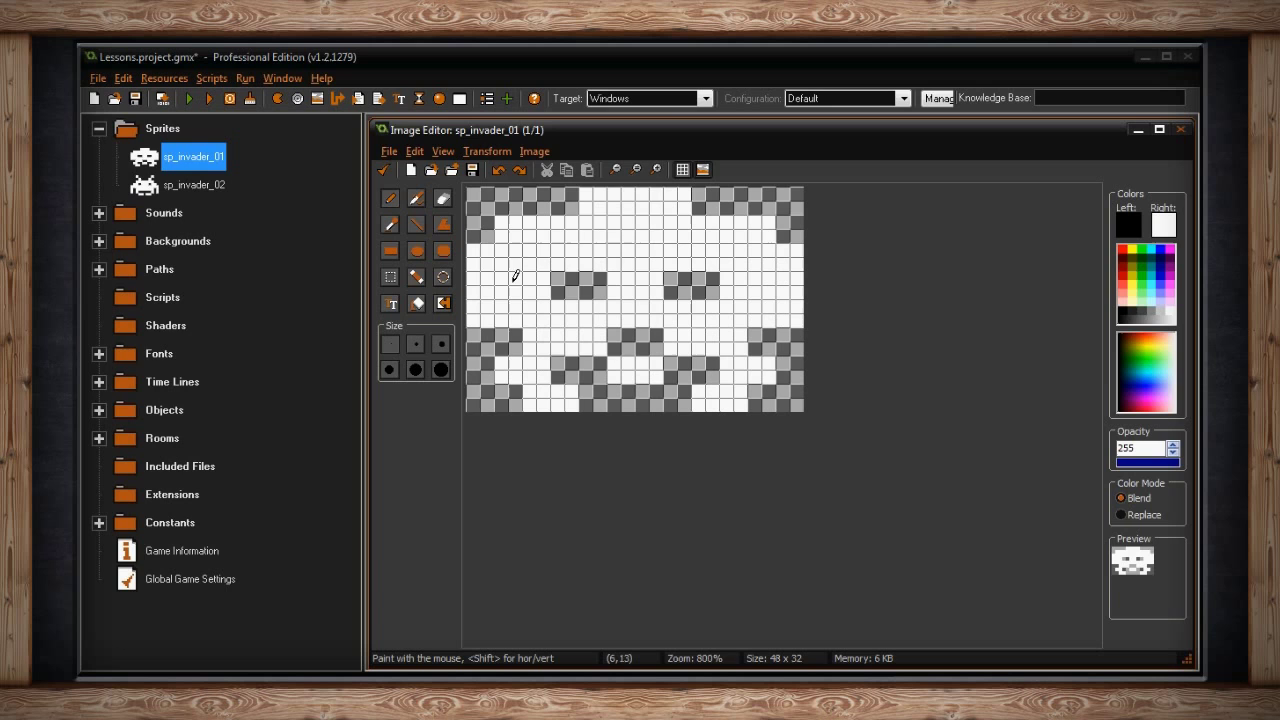
pyautogui.click(443, 151)
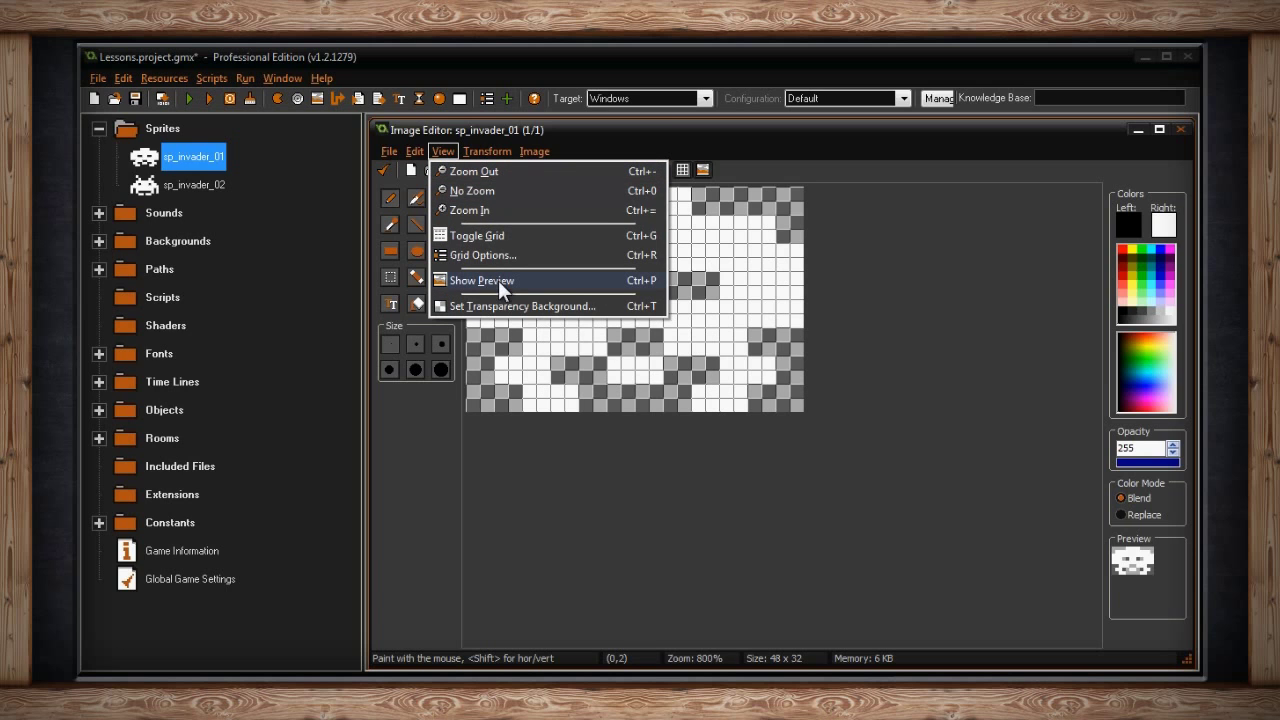
pyautogui.click(498, 280)
pyautogui.click(443, 151)
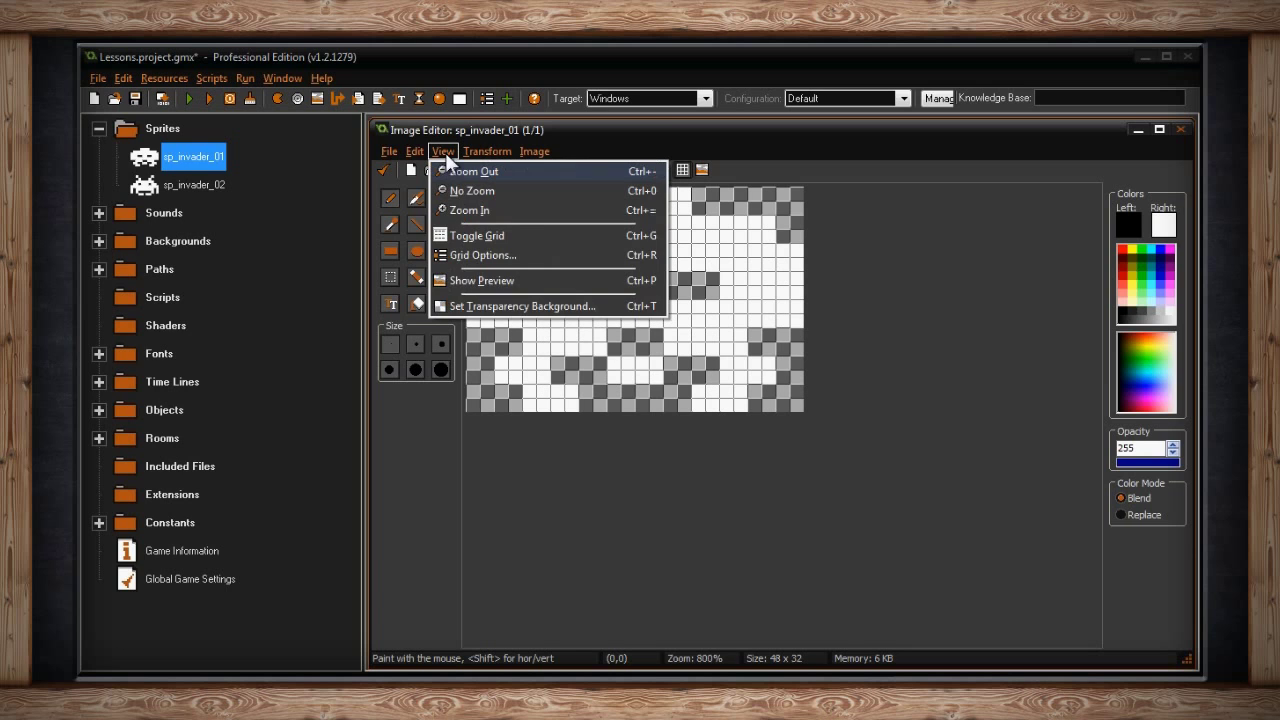
pyautogui.click(485, 281)
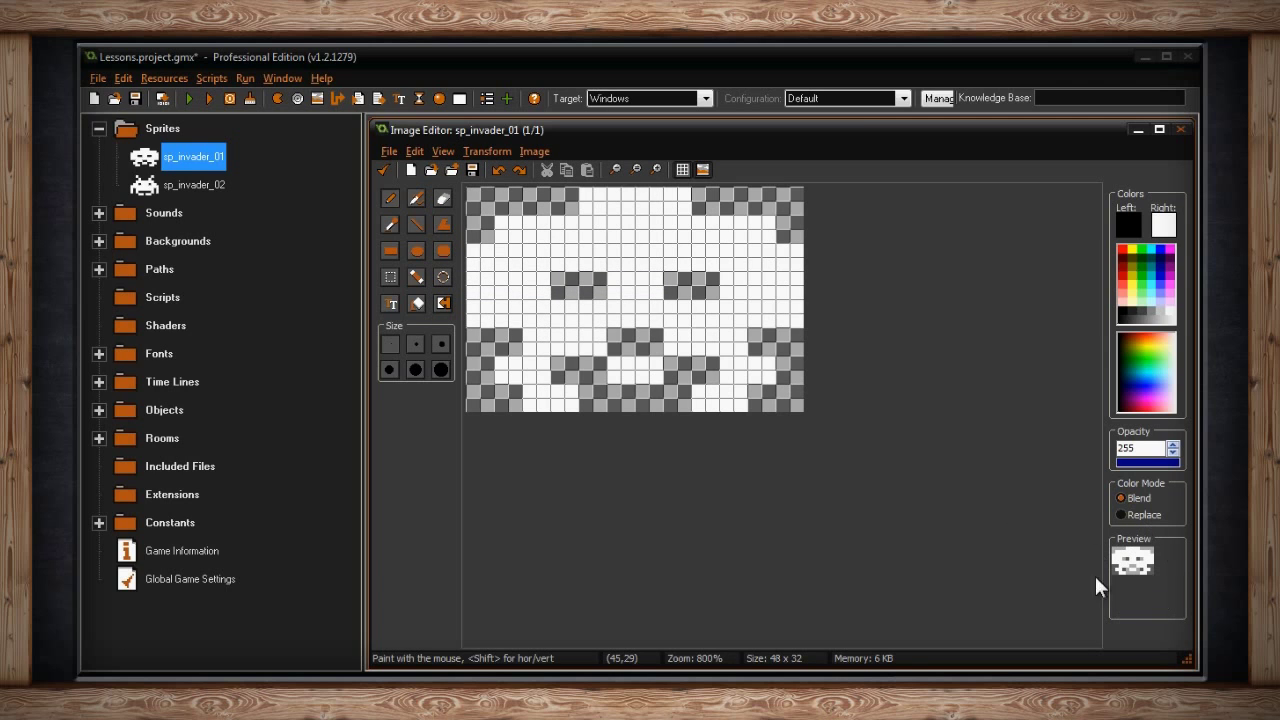
pyautogui.click(445, 151)
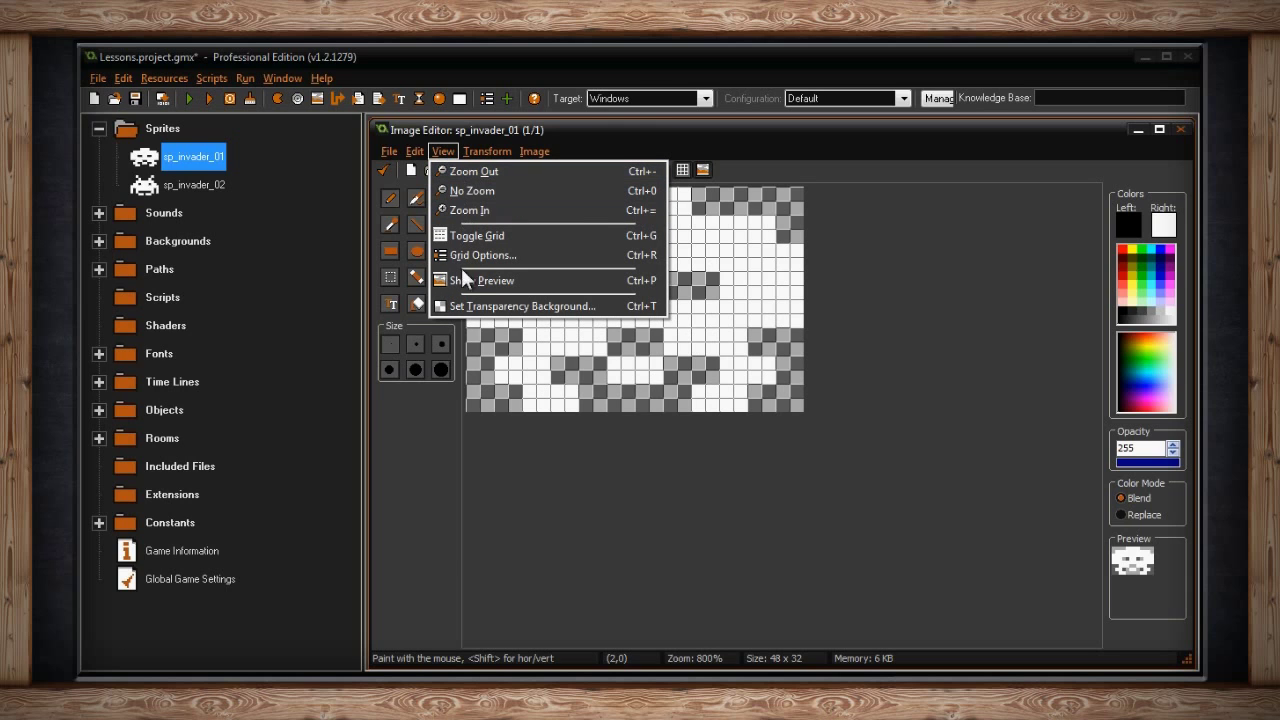
pyautogui.click(601, 306)
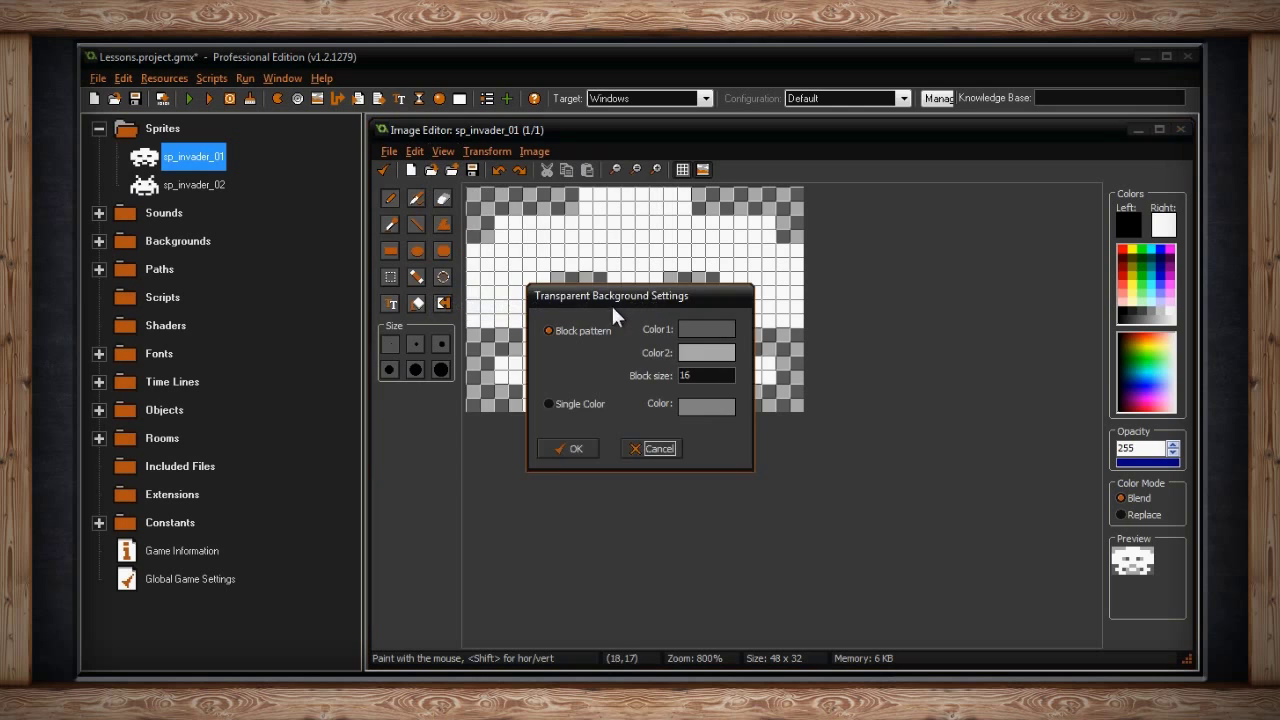
pyautogui.moveTo(611, 303); pyautogui.dragTo(846, 327)
pyautogui.click(772, 437)
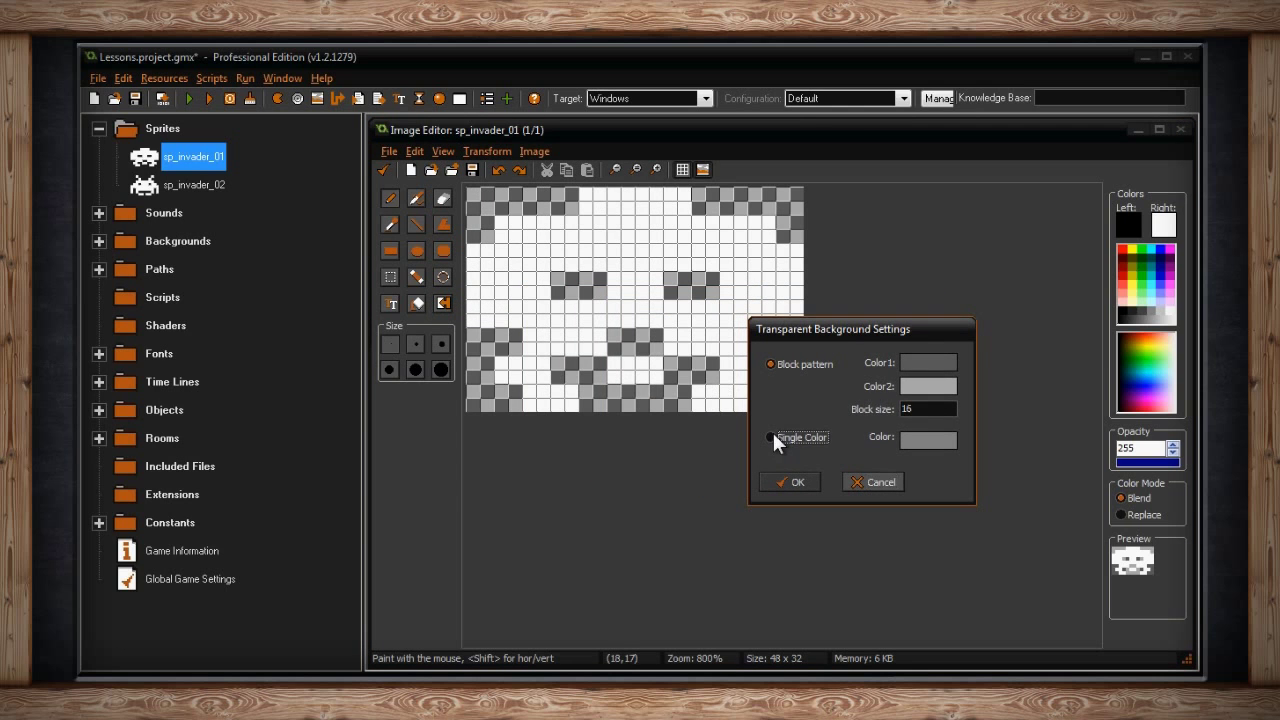
pyautogui.click(769, 364)
pyautogui.click(786, 481)
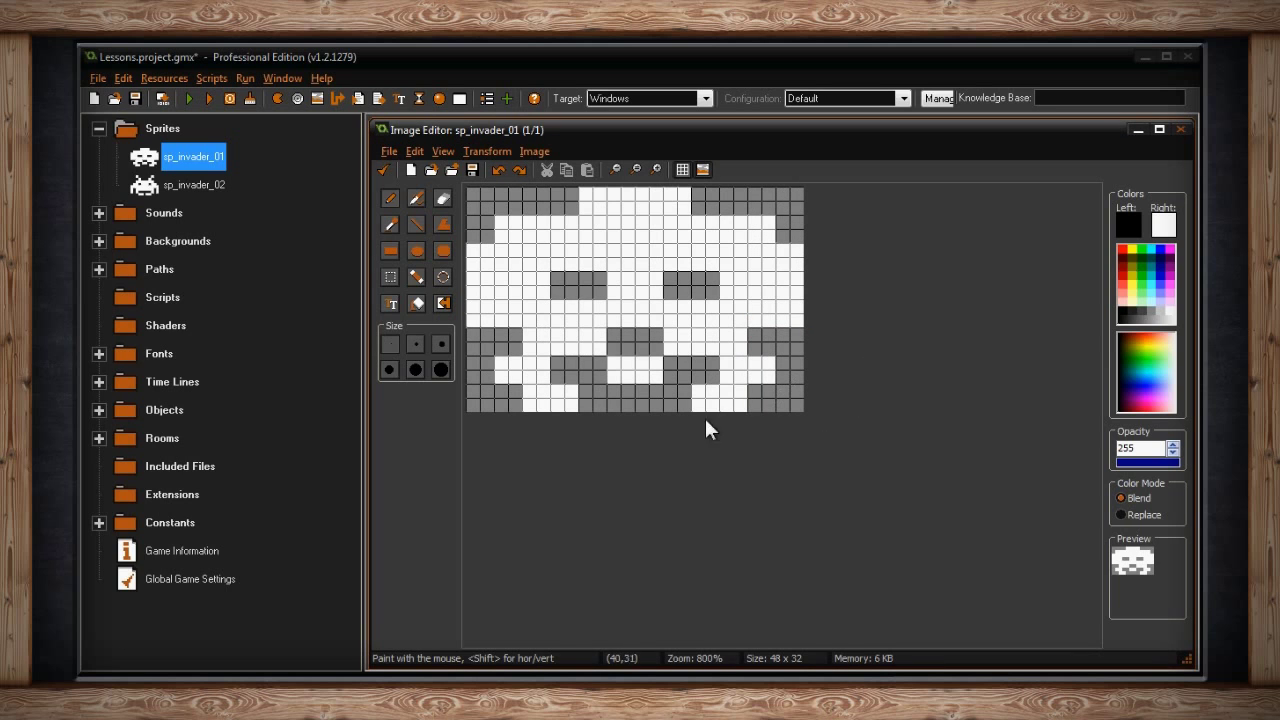
pyautogui.click(444, 153)
pyautogui.click(512, 304)
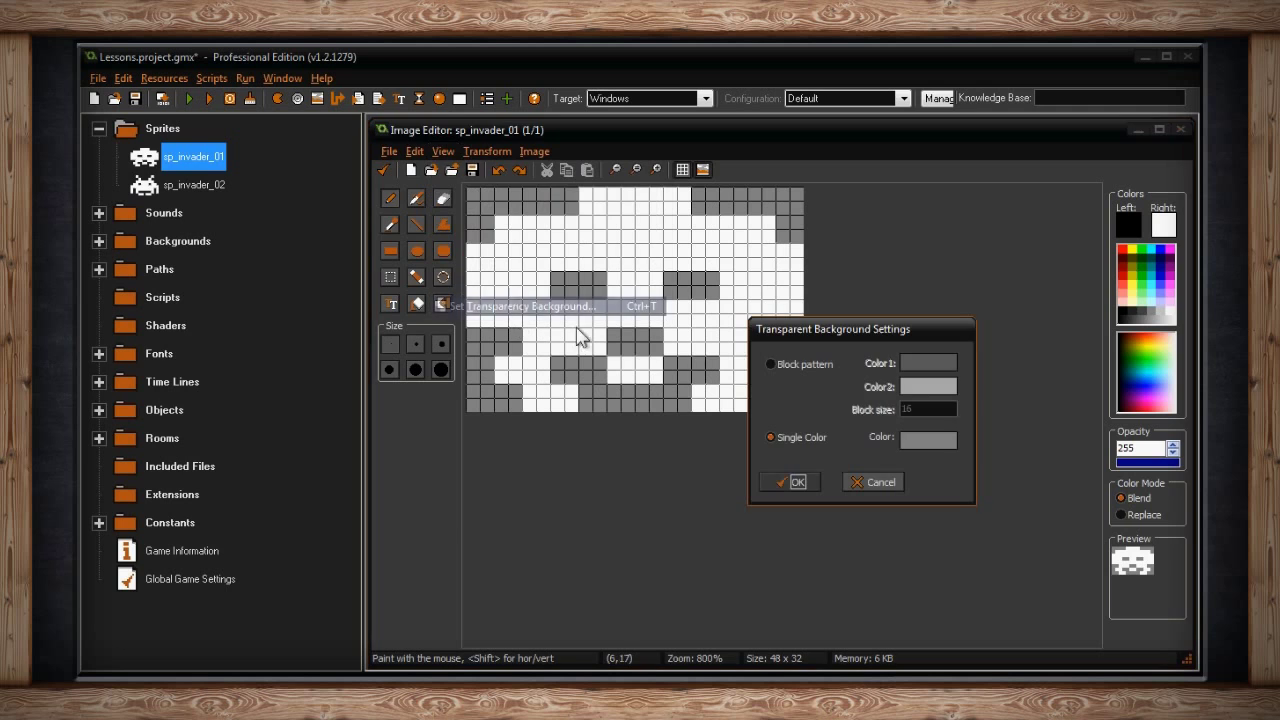
pyautogui.click(773, 363)
pyautogui.click(805, 481)
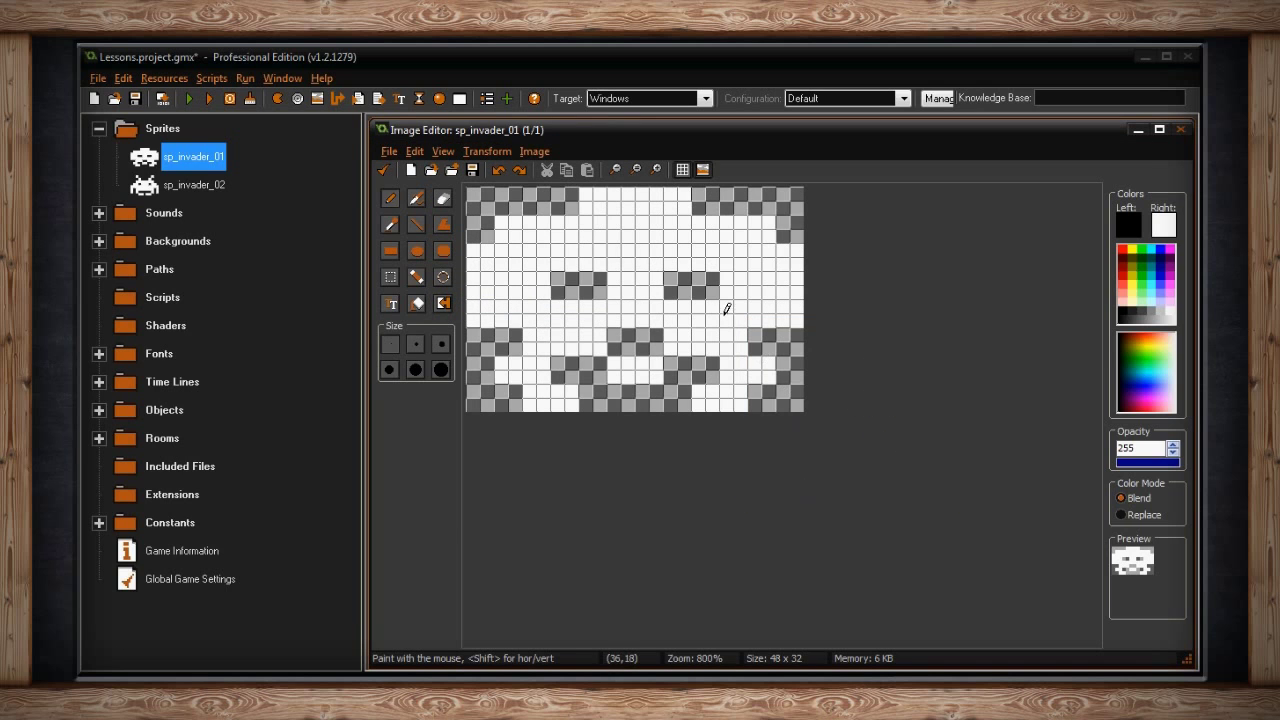
pyautogui.click(487, 151)
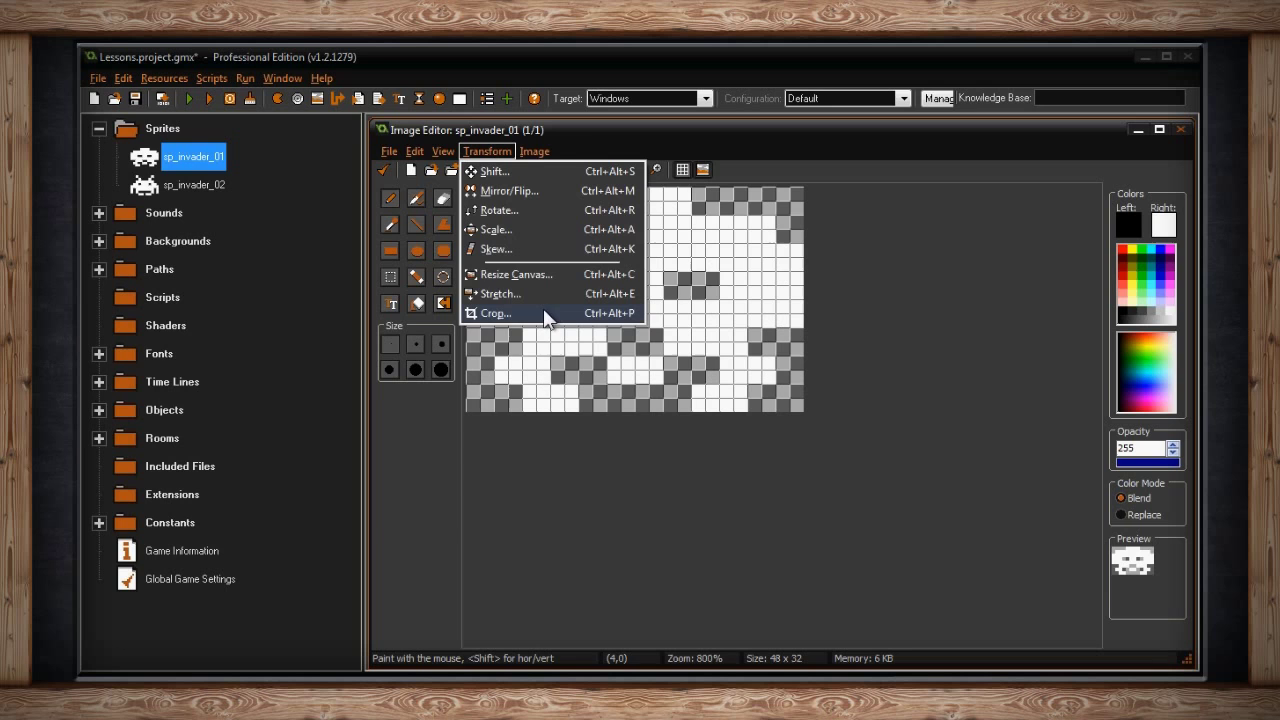
pyautogui.moveTo(537, 156)
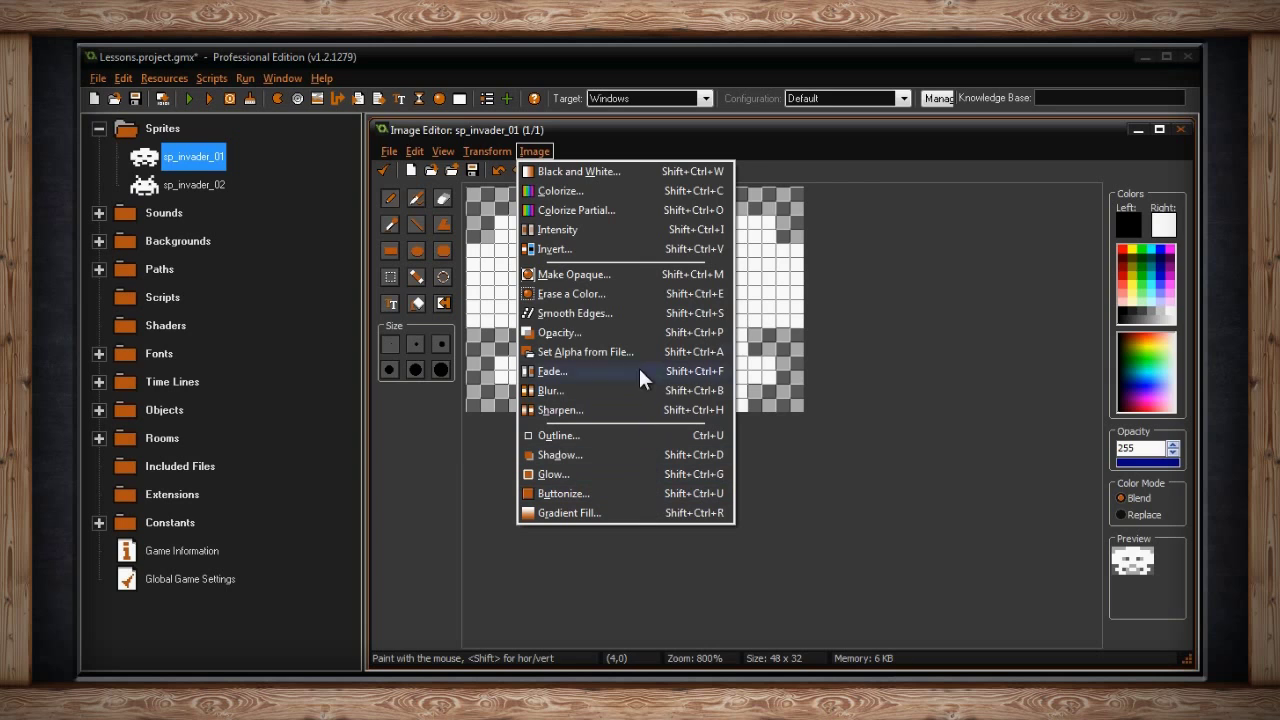
pyautogui.click(614, 132)
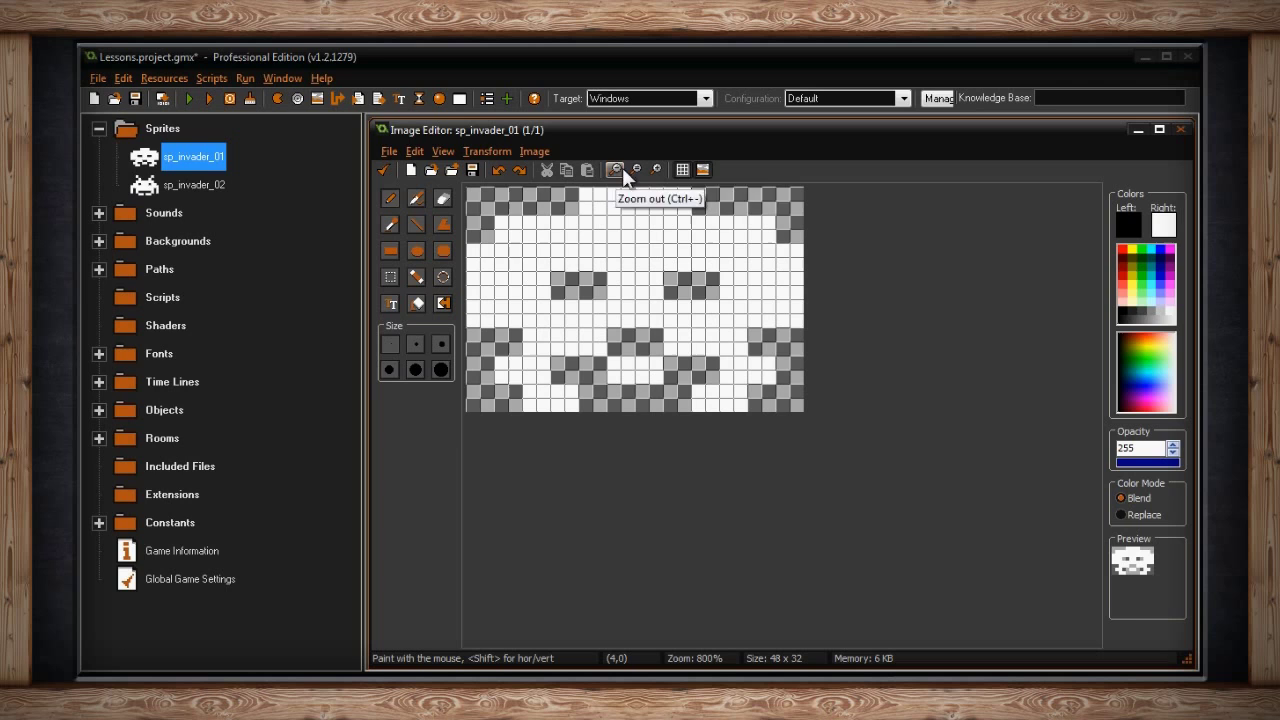
pyautogui.click(682, 170)
pyautogui.click(682, 170)
# Step: Paint trial black pencil pixels and larger blobs on the sprite, undoing each
pyautogui.click(519, 230)
pyautogui.click(517, 237)
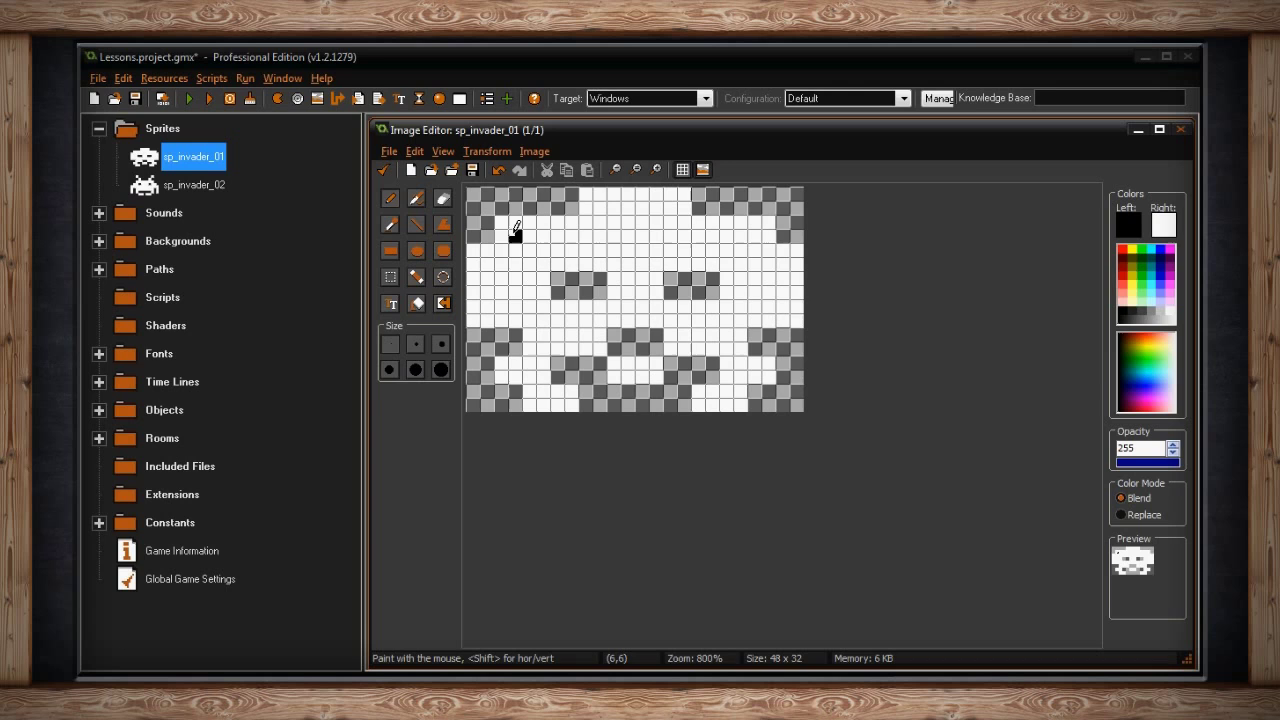
pyautogui.rightClick(515, 235)
pyautogui.click(441, 343)
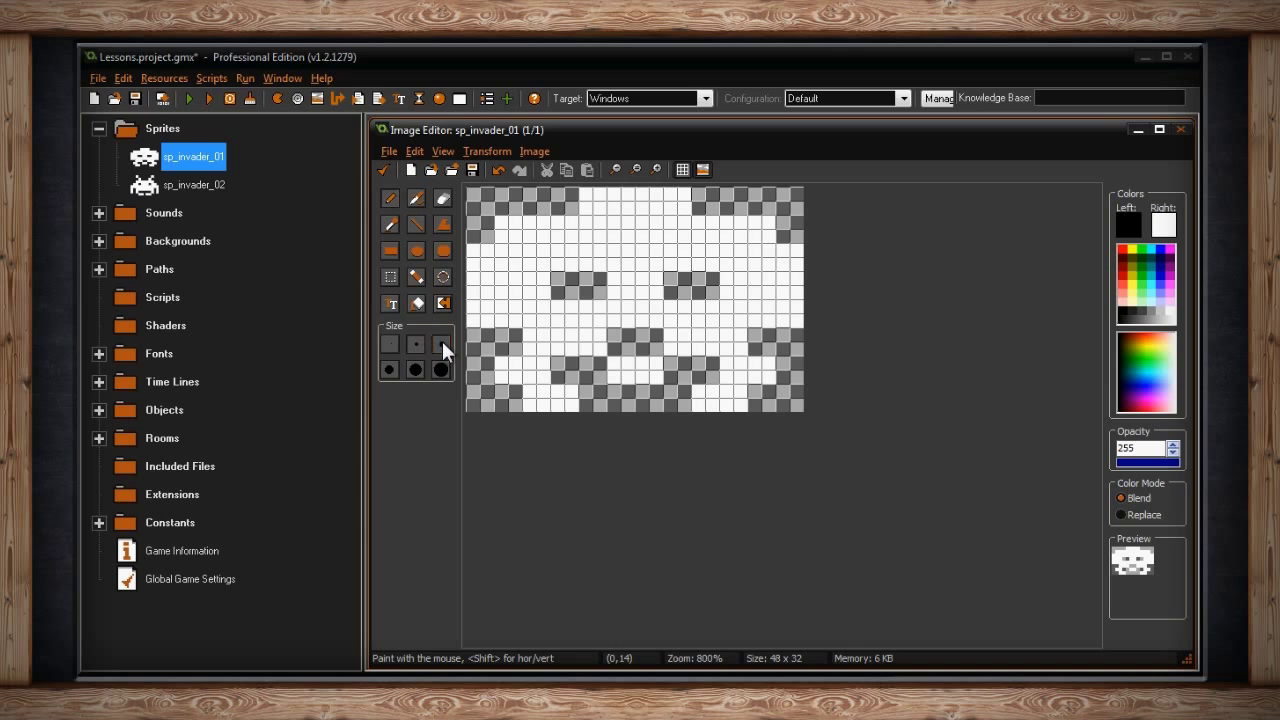
pyautogui.click(516, 263)
pyautogui.click(621, 235)
pyautogui.click(755, 250)
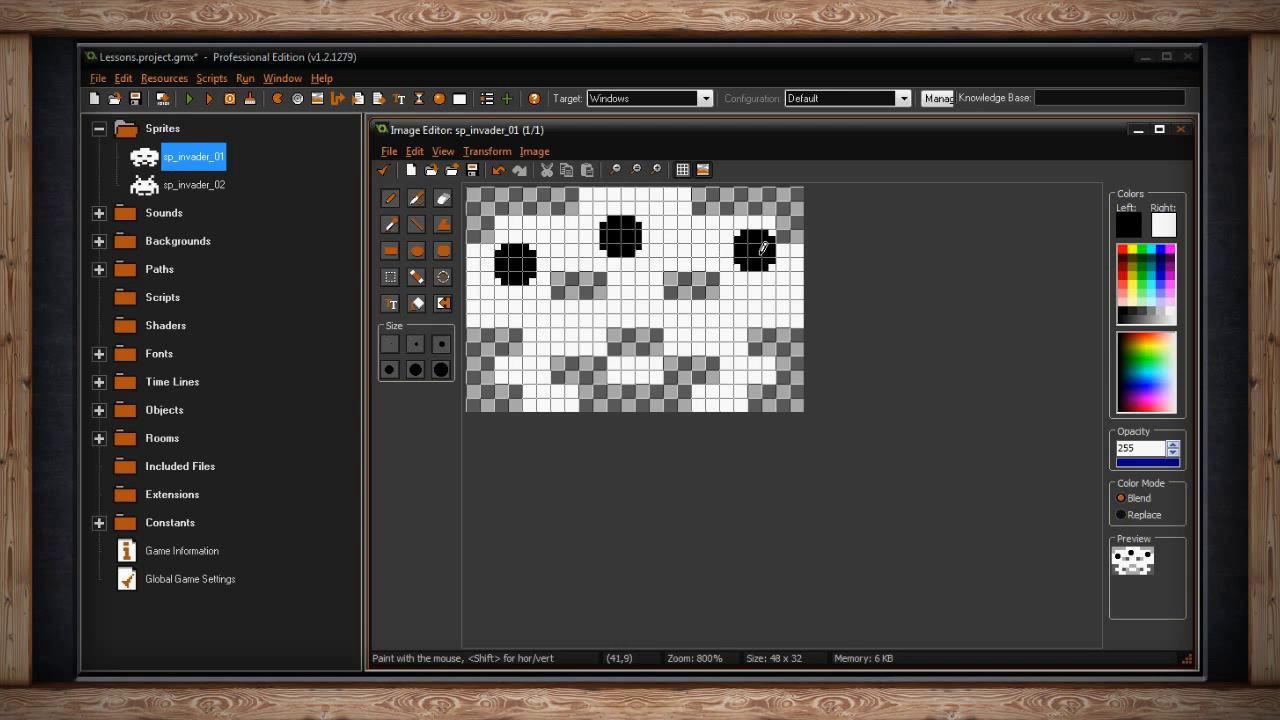
pyautogui.hotkey('ctrl', 'z')
pyautogui.hotkey('ctrl', 'z')
pyautogui.hotkey('ctrl', 'z')
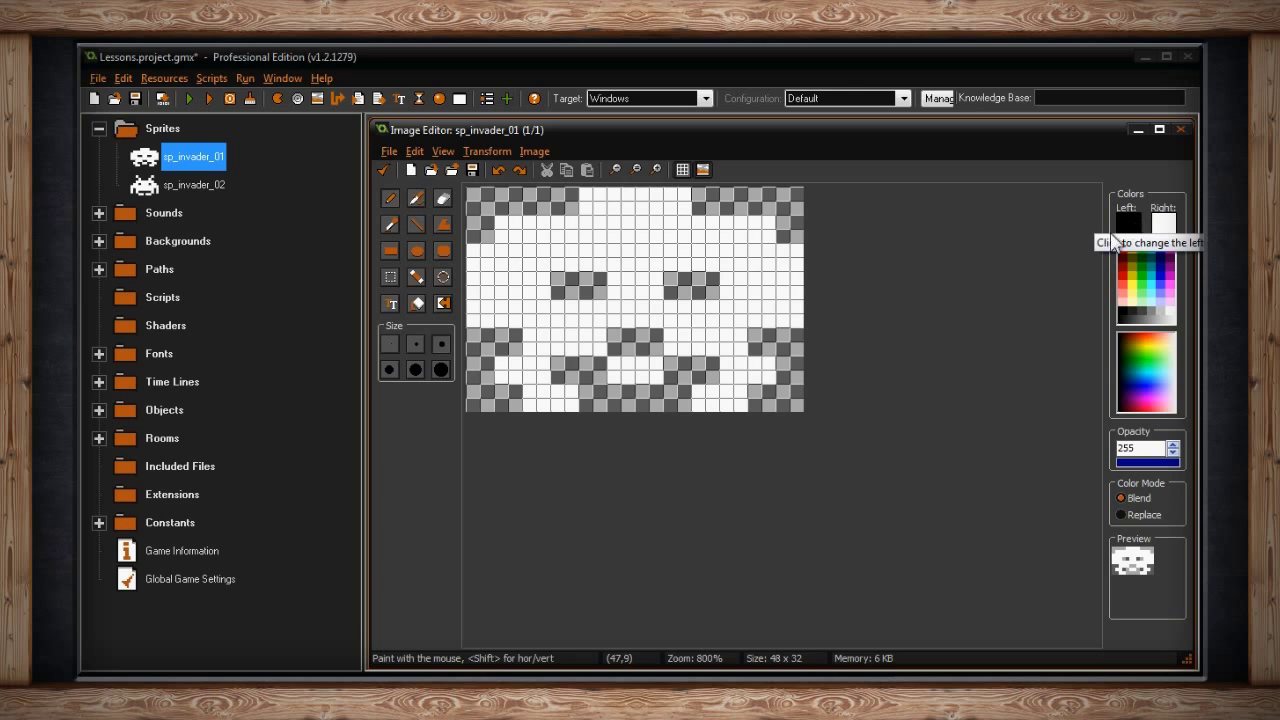
pyautogui.click(638, 229)
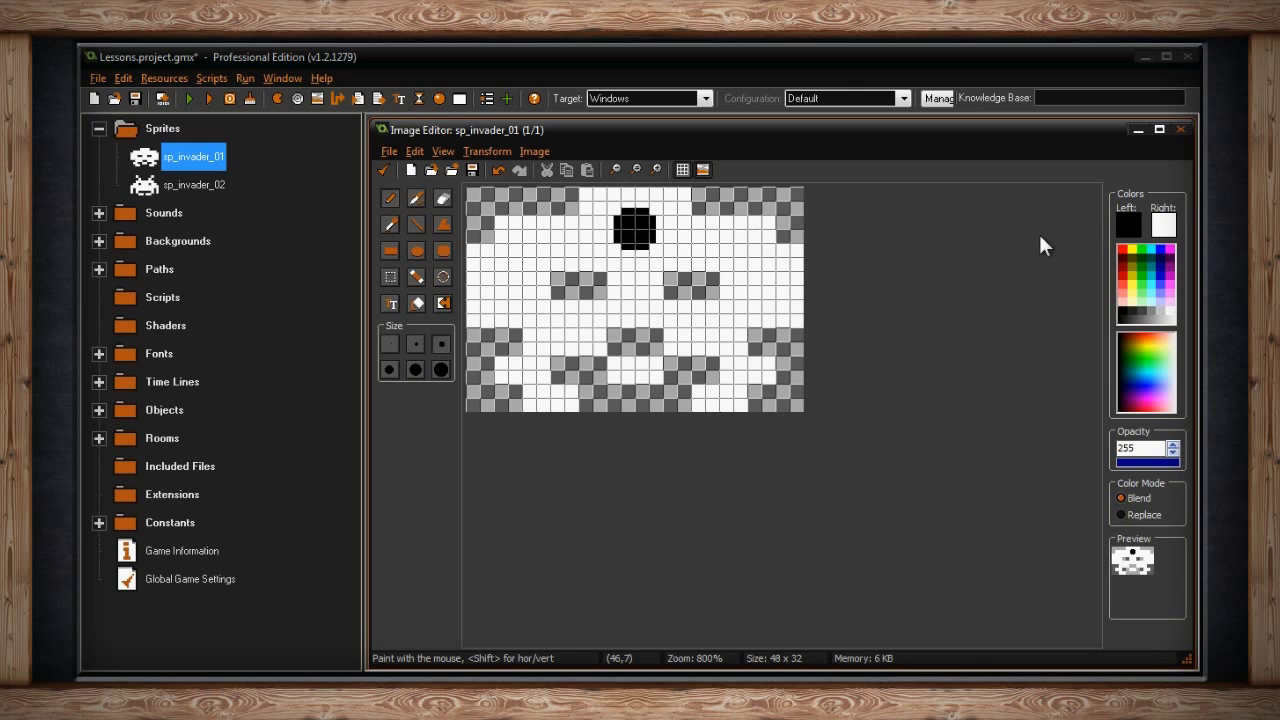
pyautogui.hotkey('ctrl', 'z')
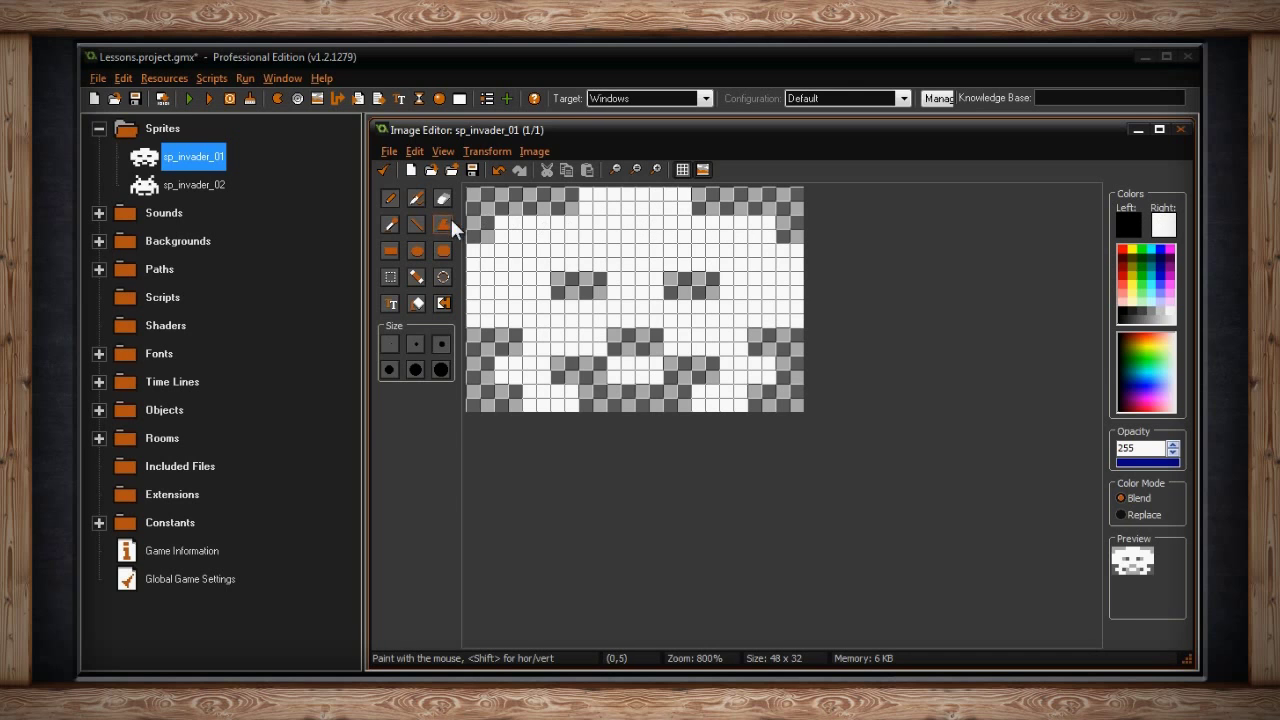
# Step: Try spray strokes with undo, including hardness 244, ending with a soft spray at hardness 53
pyautogui.click(417, 200)
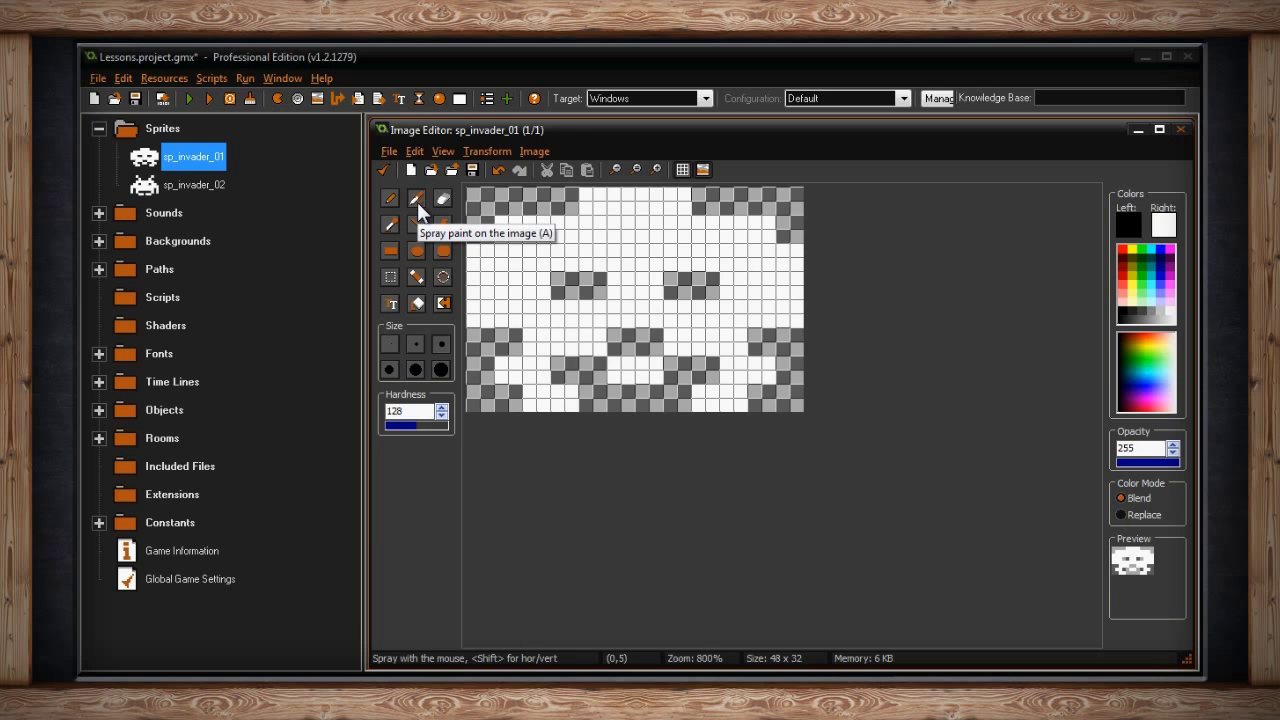
pyautogui.moveTo(515, 259)
pyautogui.mouseDown()
pyautogui.moveTo(545, 242)
pyautogui.moveTo(610, 298)
pyautogui.moveTo(690, 309)
pyautogui.moveTo(741, 266)
pyautogui.moveTo(763, 347)
pyautogui.mouseUp()
pyautogui.hotkey('ctrl', 'z')
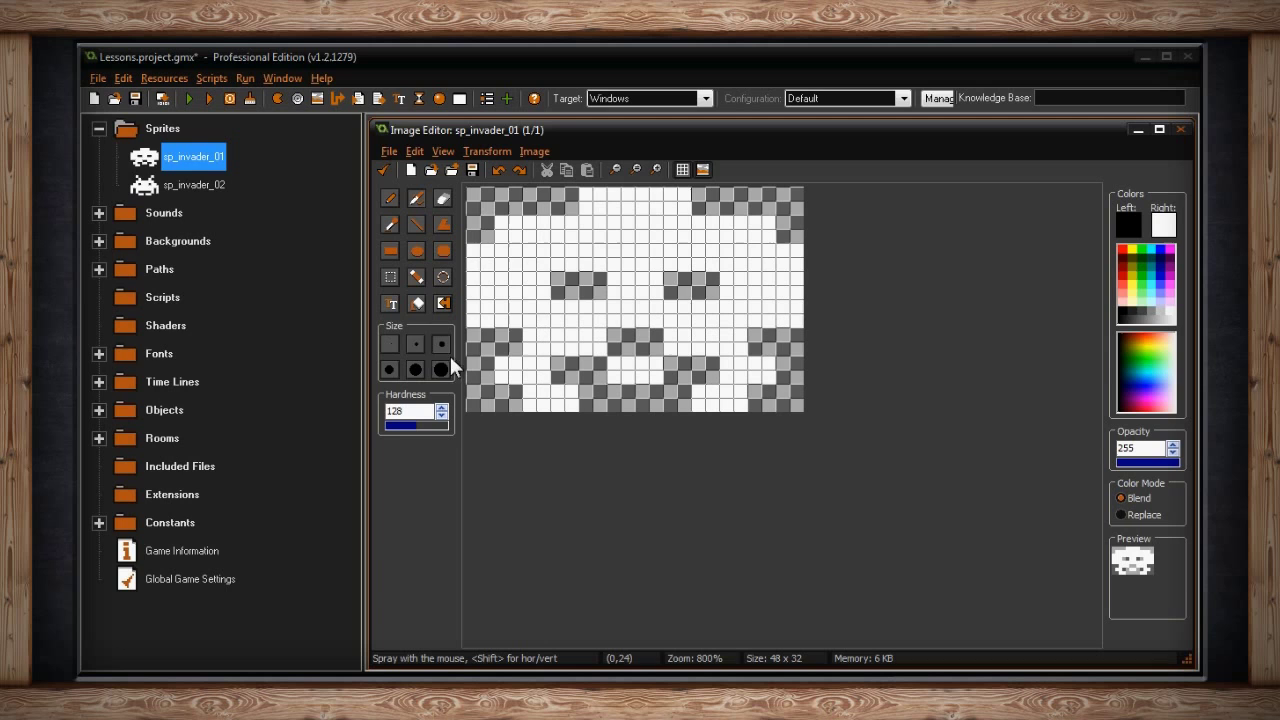
pyautogui.moveTo(541, 269)
pyautogui.mouseDown()
pyautogui.moveTo(579, 227)
pyautogui.moveTo(614, 325)
pyautogui.moveTo(667, 254)
pyautogui.moveTo(762, 323)
pyautogui.moveTo(773, 274)
pyautogui.mouseUp()
pyautogui.hotkey('ctrl', 'z')
pyautogui.click(444, 425)
pyautogui.moveTo(578, 252)
pyautogui.mouseDown()
pyautogui.moveTo(601, 313)
pyautogui.moveTo(667, 290)
pyautogui.moveTo(740, 300)
pyautogui.mouseUp()
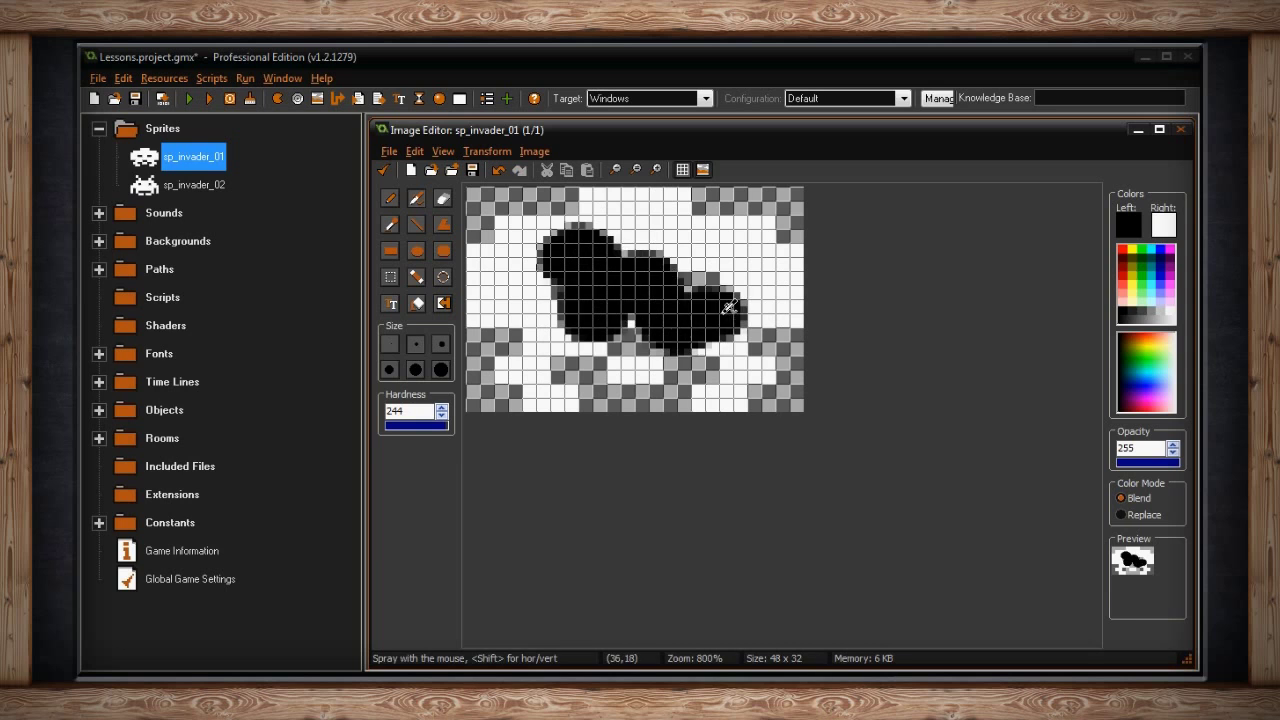
pyautogui.hotkey('ctrl', 'z')
pyautogui.moveTo(555, 268)
pyautogui.mouseDown()
pyautogui.moveTo(606, 258)
pyautogui.moveTo(604, 329)
pyautogui.moveTo(722, 234)
pyautogui.moveTo(721, 359)
pyautogui.moveTo(743, 282)
pyautogui.moveTo(778, 335)
pyautogui.mouseUp()
# Step: Undo the spray, hide the grid, and try eraser strokes up to hardness 191, undoing each
pyautogui.hotkey('ctrl', 'z')
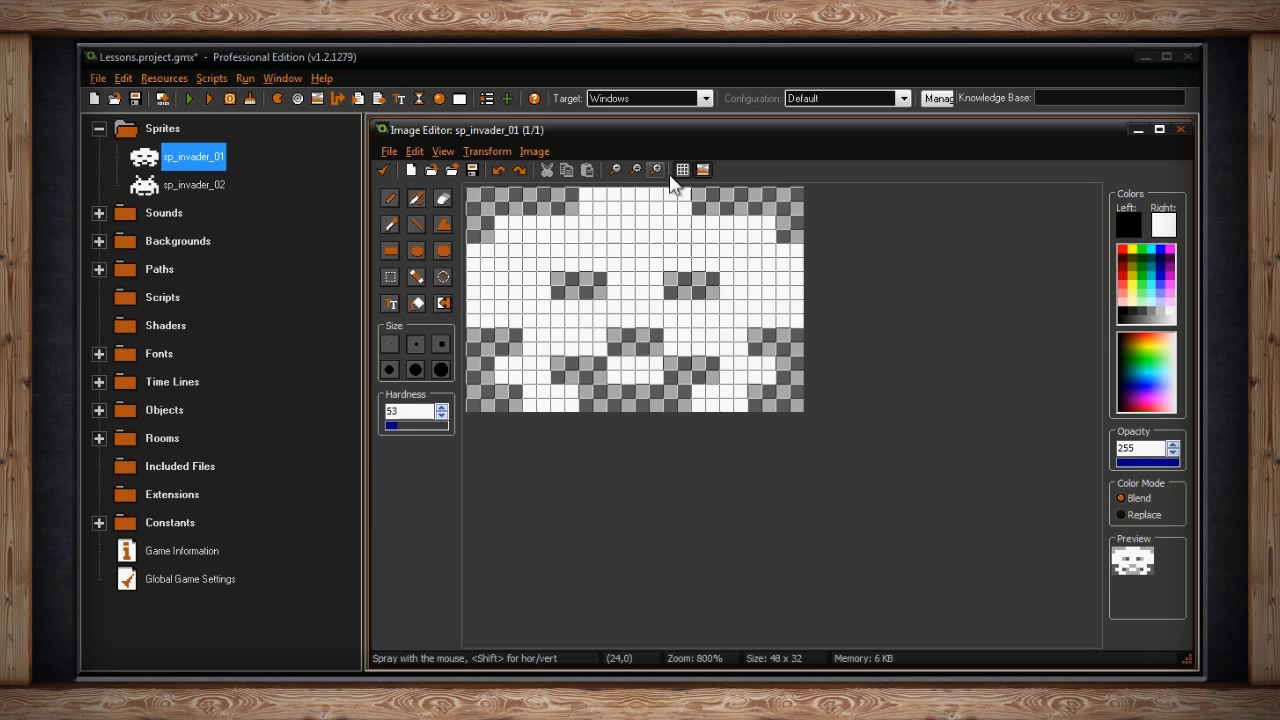
pyautogui.click(682, 169)
pyautogui.click(445, 198)
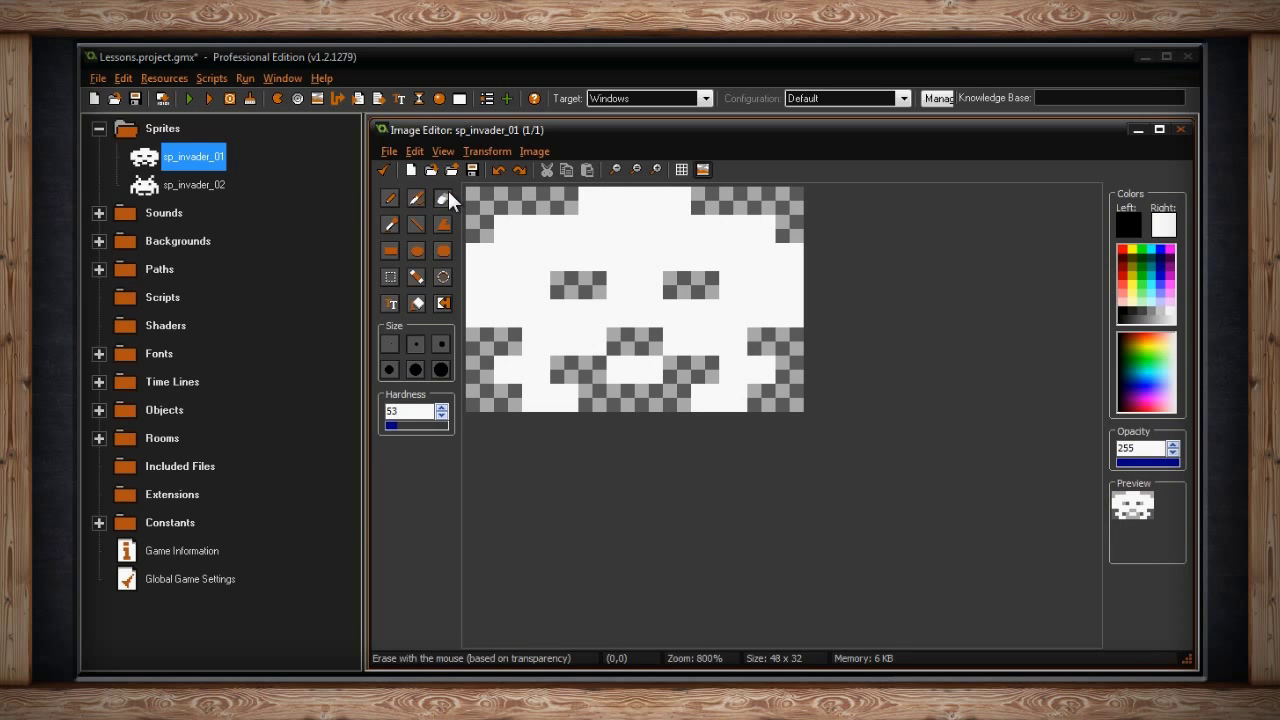
pyautogui.moveTo(480, 210)
pyautogui.mouseDown()
pyautogui.moveTo(611, 326)
pyautogui.moveTo(738, 235)
pyautogui.moveTo(739, 345)
pyautogui.moveTo(620, 375)
pyautogui.moveTo(488, 302)
pyautogui.moveTo(482, 332)
pyautogui.moveTo(538, 305)
pyautogui.mouseUp()
pyautogui.hotkey('ctrl', 'z')
pyautogui.moveTo(555, 265)
pyautogui.mouseDown()
pyautogui.moveTo(580, 255)
pyautogui.moveTo(660, 290)
pyautogui.mouseUp()
pyautogui.hotkey('ctrl', 'z')
pyautogui.click(432, 426)
pyautogui.moveTo(542, 326)
pyautogui.mouseDown()
pyautogui.moveTo(532, 275)
pyautogui.moveTo(650, 360)
pyautogui.moveTo(665, 325)
pyautogui.mouseUp()
pyautogui.hotkey('ctrl', 'z')
# Step: Sample white with the colour picker, reset to black, and draw a thick diagonal line from top-left
pyautogui.click(389, 226)
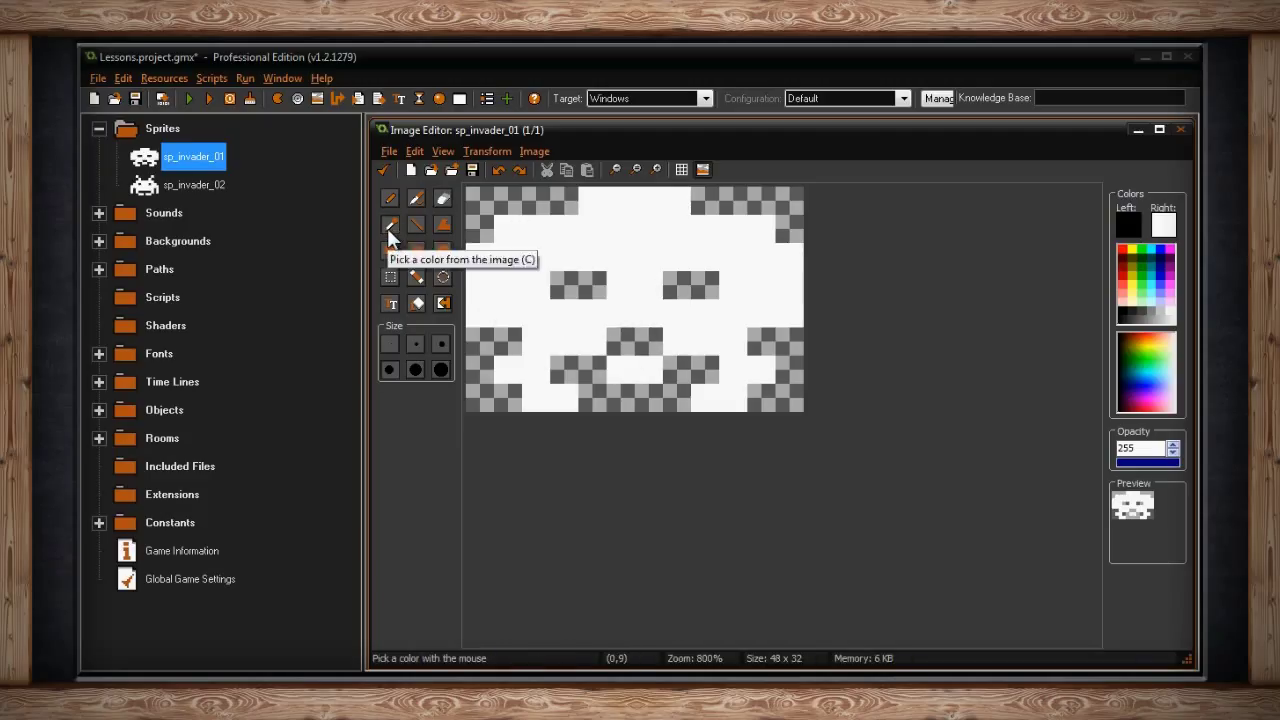
pyautogui.click(606, 224)
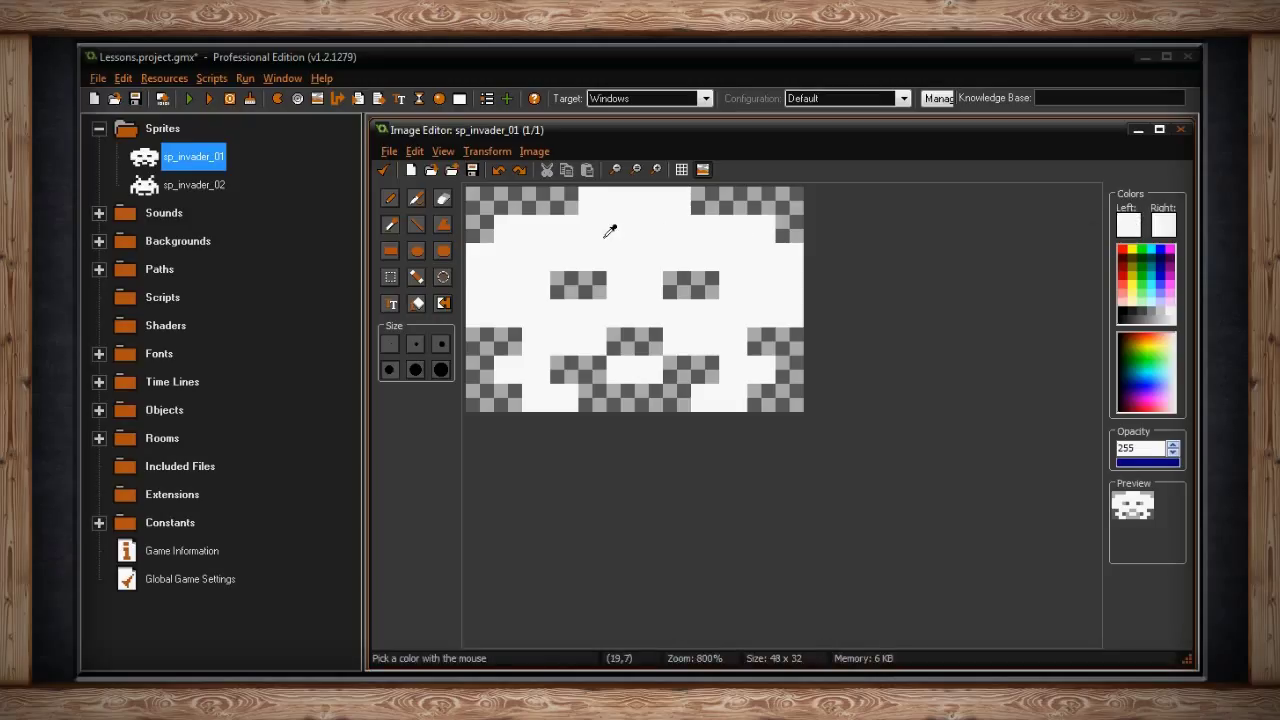
pyautogui.click(1128, 306)
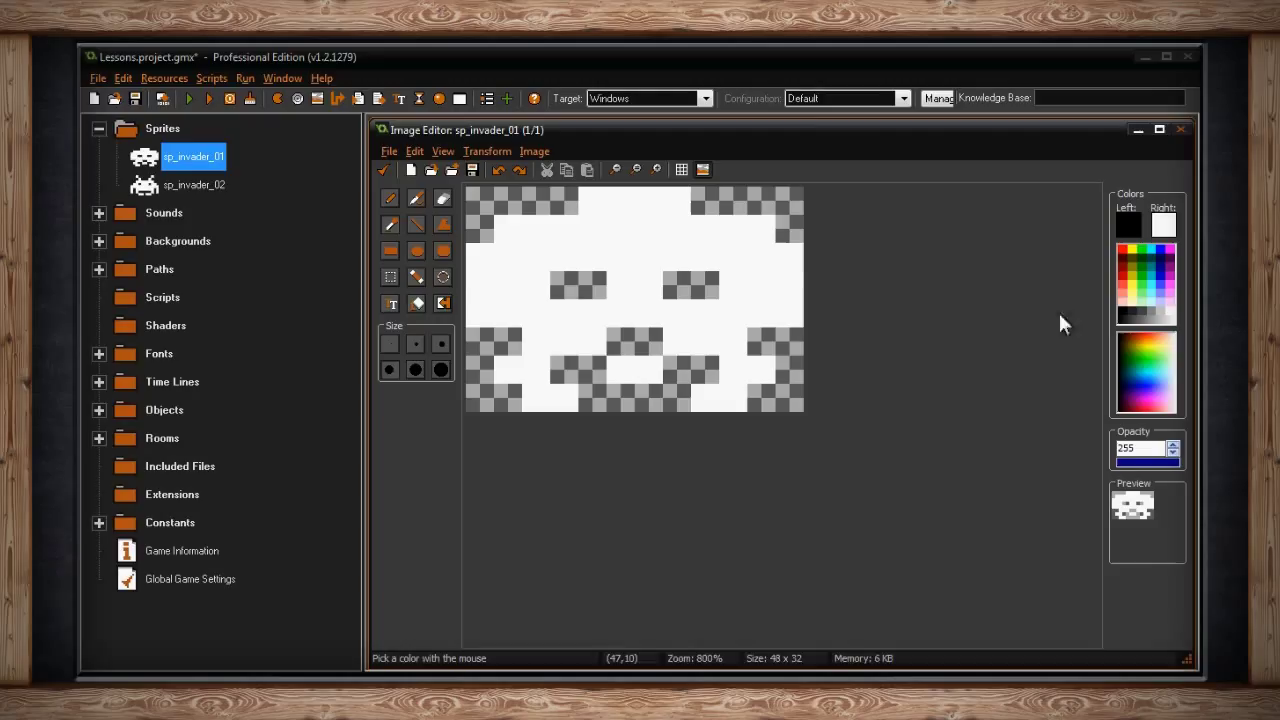
pyautogui.click(648, 240)
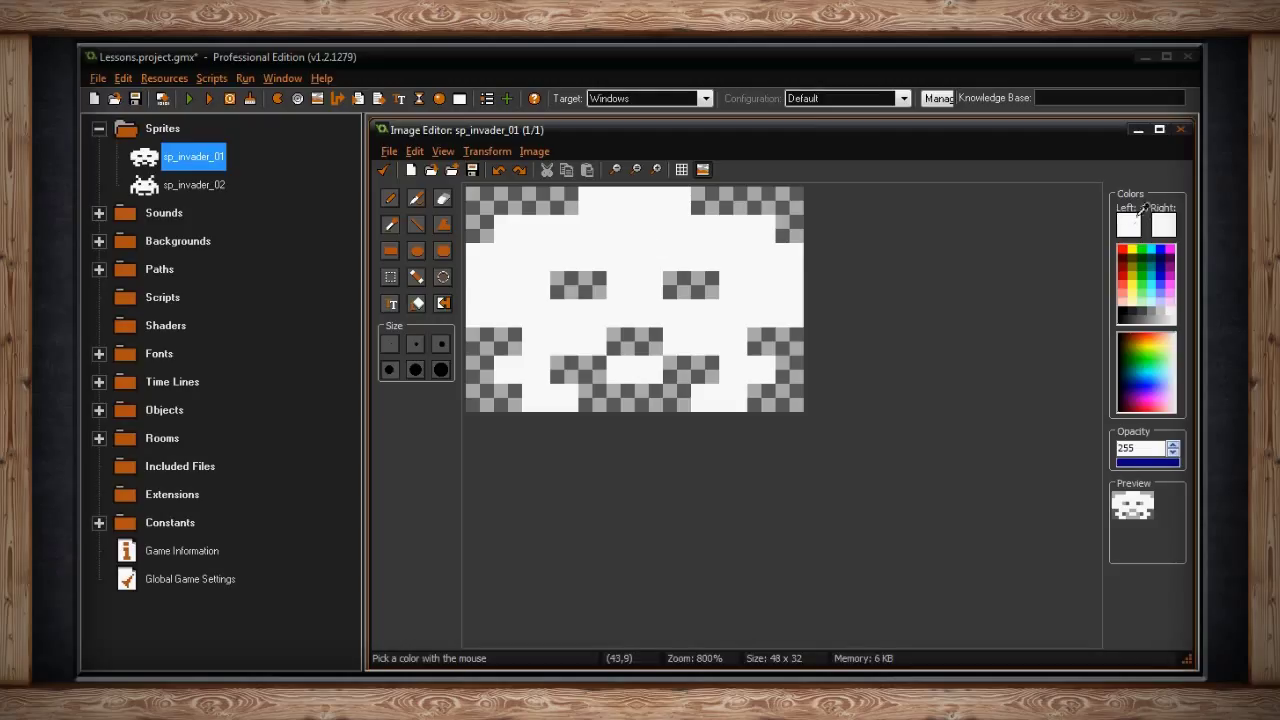
pyautogui.click(1126, 310)
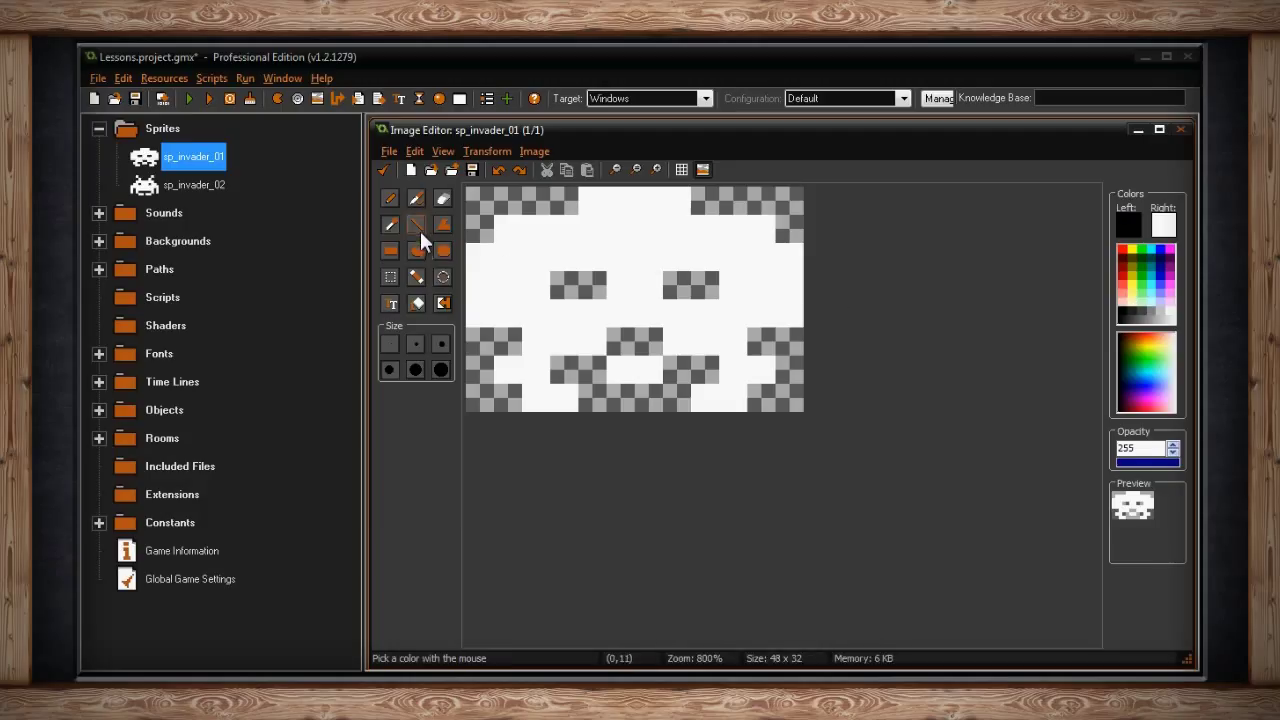
pyautogui.click(417, 225)
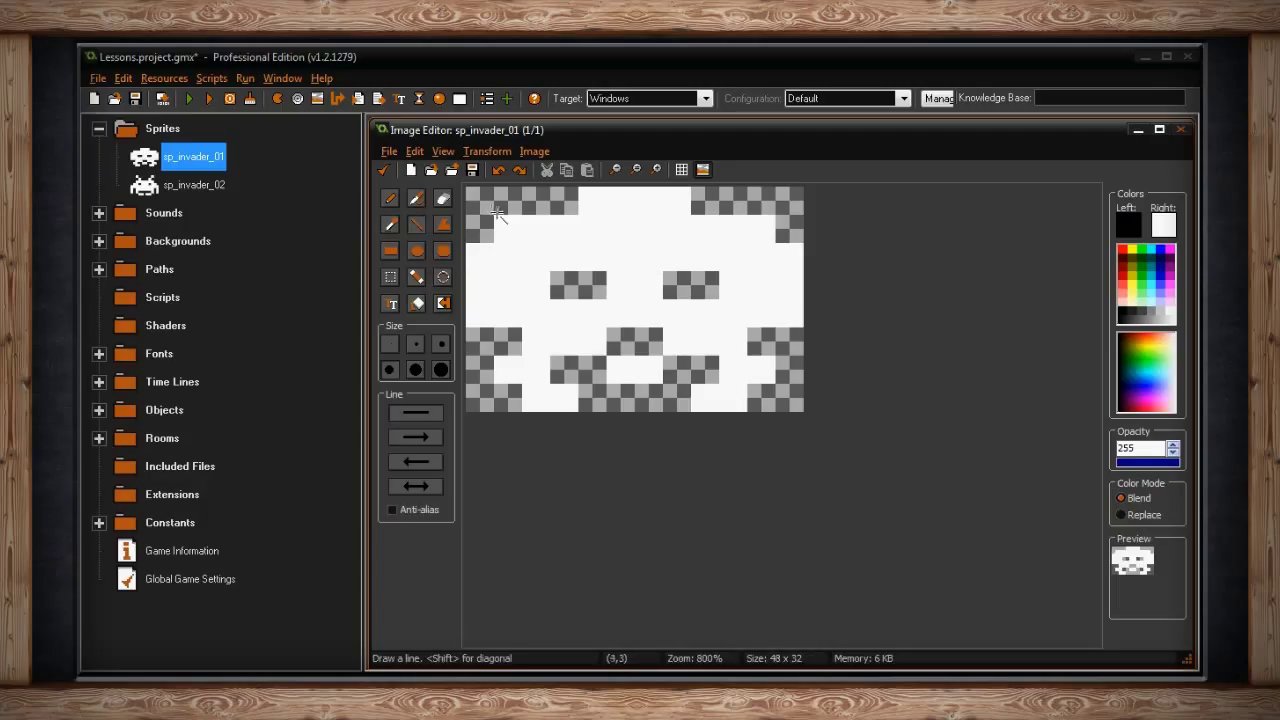
pyautogui.moveTo(499, 219); pyautogui.dragTo(686, 373)
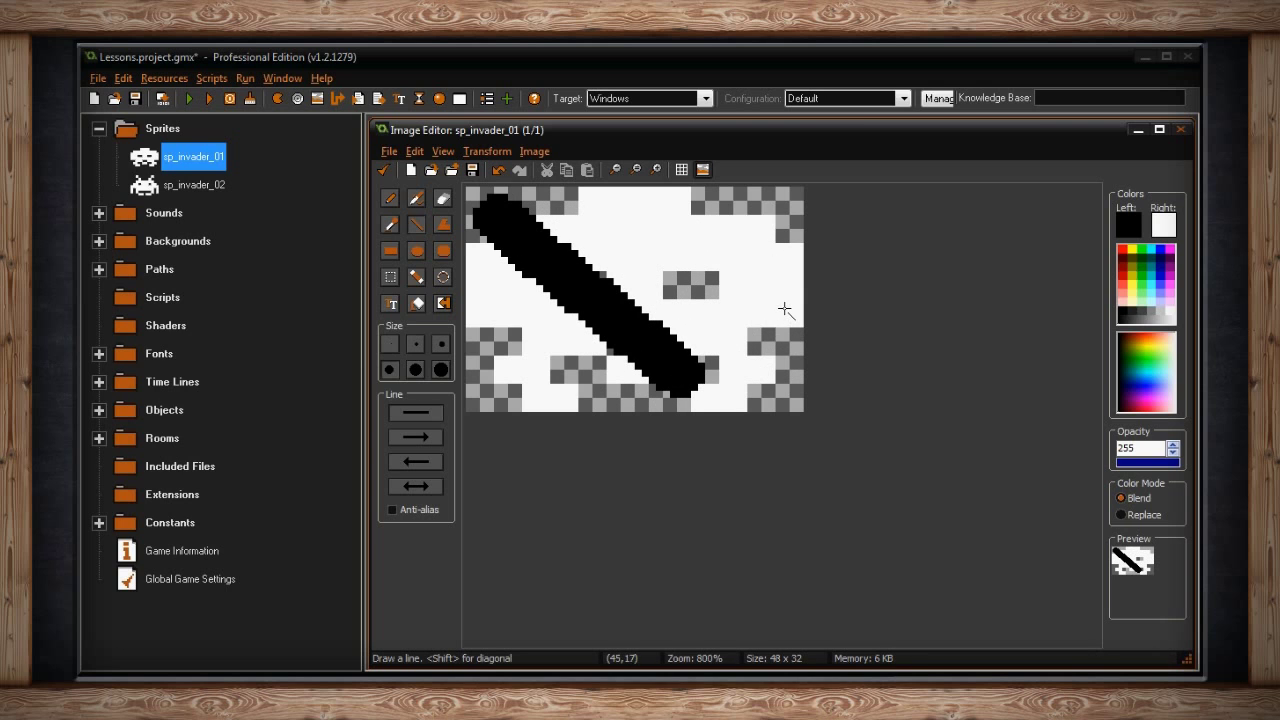
# Step: Undo the line, then draw a trial thin black polygon and undo it
pyautogui.hotkey('ctrl', 'z')
pyautogui.click(438, 224)
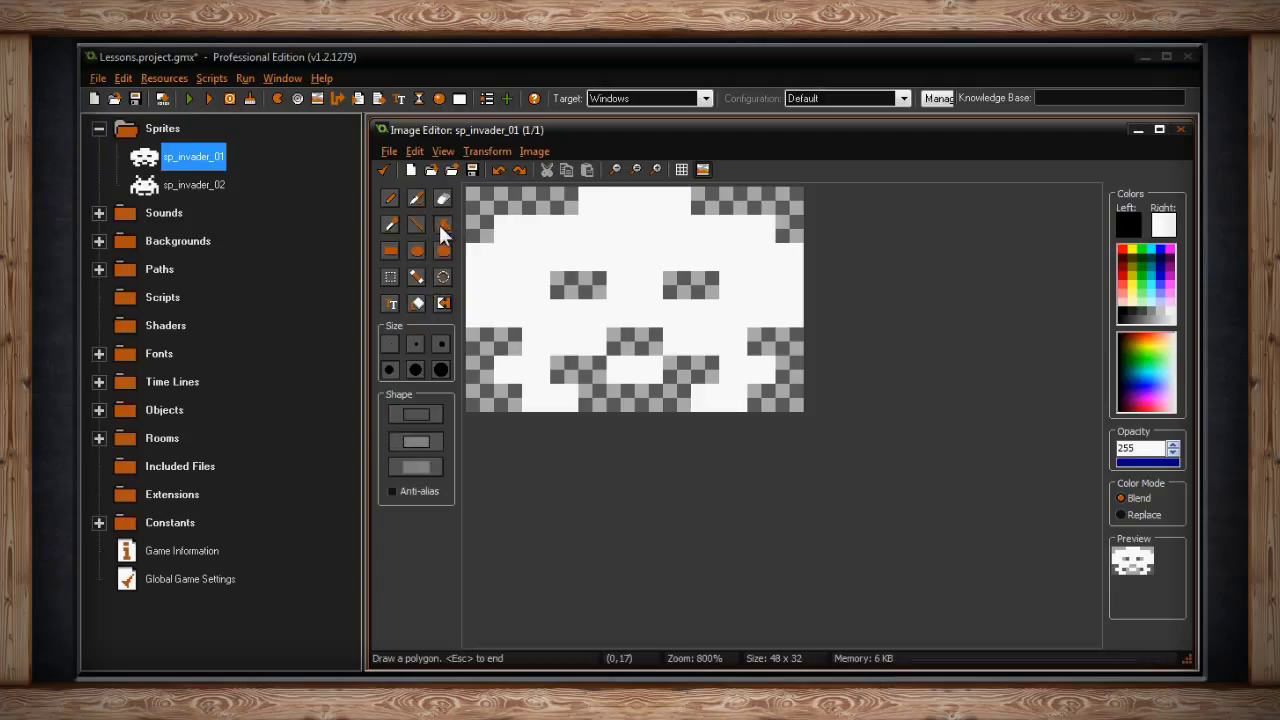
pyautogui.click(418, 340)
pyautogui.click(432, 445)
pyautogui.click(394, 491)
pyautogui.click(394, 491)
pyautogui.click(540, 242)
pyautogui.click(713, 234)
pyautogui.click(746, 324)
pyautogui.press('Escape')
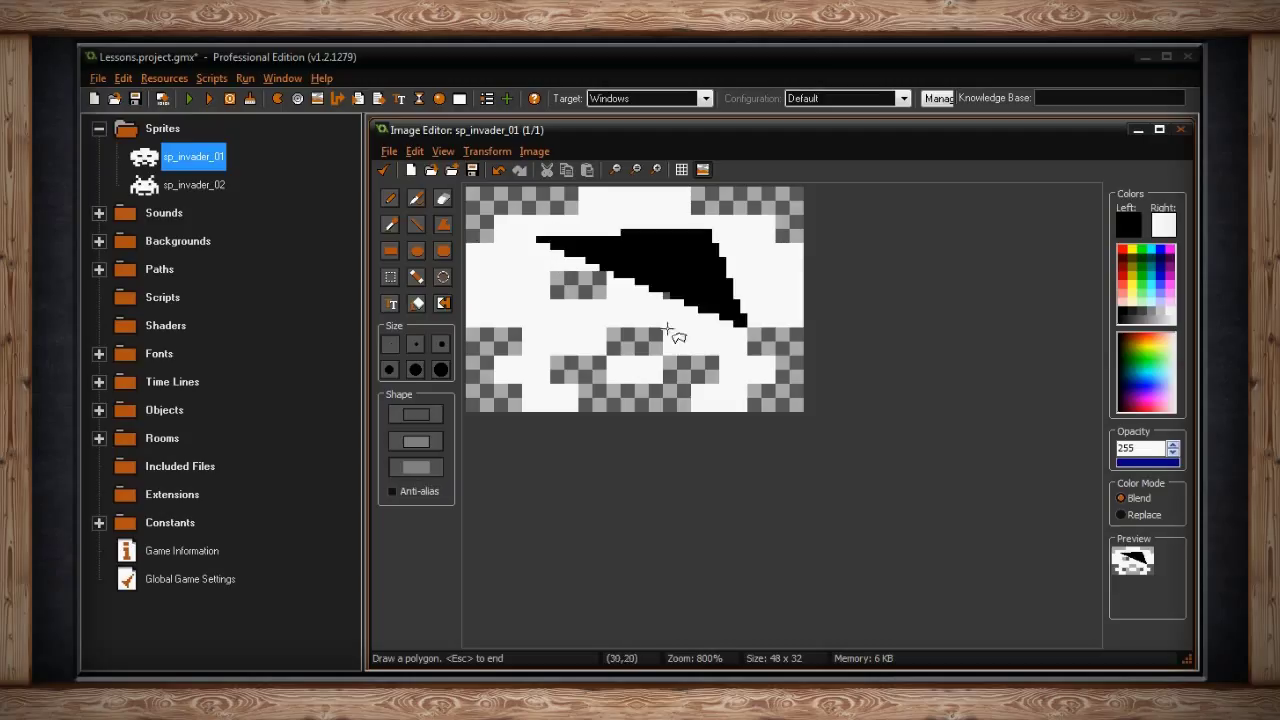
pyautogui.hotkey('ctrl', 'z')
pyautogui.hotkey('ctrl', 'z')
pyautogui.hotkey('ctrl', 'z')
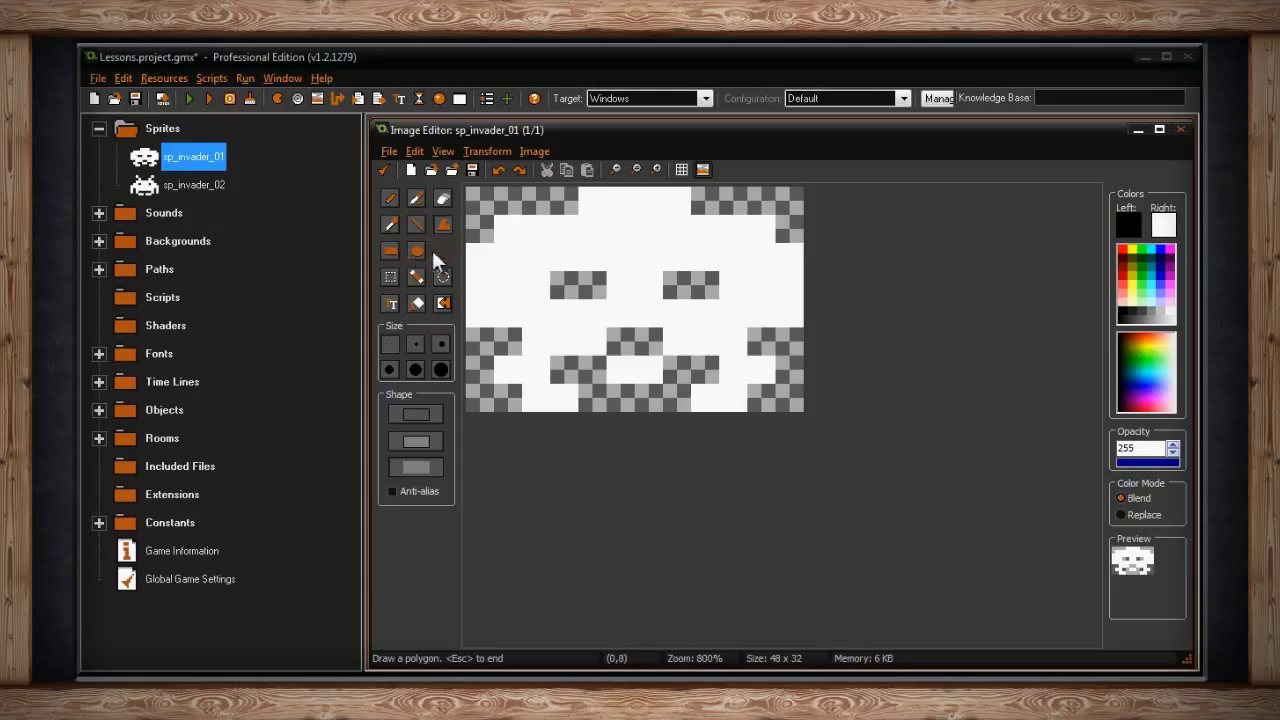
# Step: Draw and undo a trial rectangle, an outlined ellipse and a filled ellipse
pyautogui.click(387, 254)
pyautogui.moveTo(517, 230); pyautogui.dragTo(778, 366)
pyautogui.hotkey('ctrl', 'z')
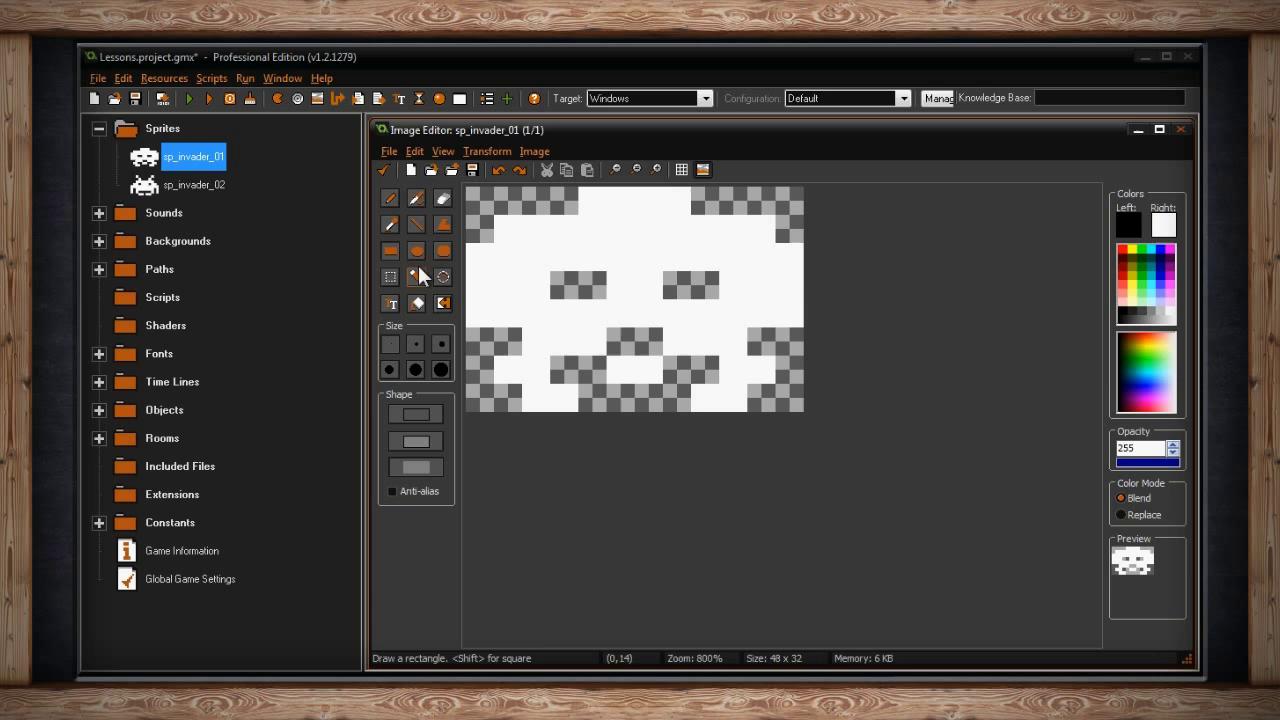
pyautogui.click(416, 250)
pyautogui.moveTo(551, 249); pyautogui.dragTo(756, 378)
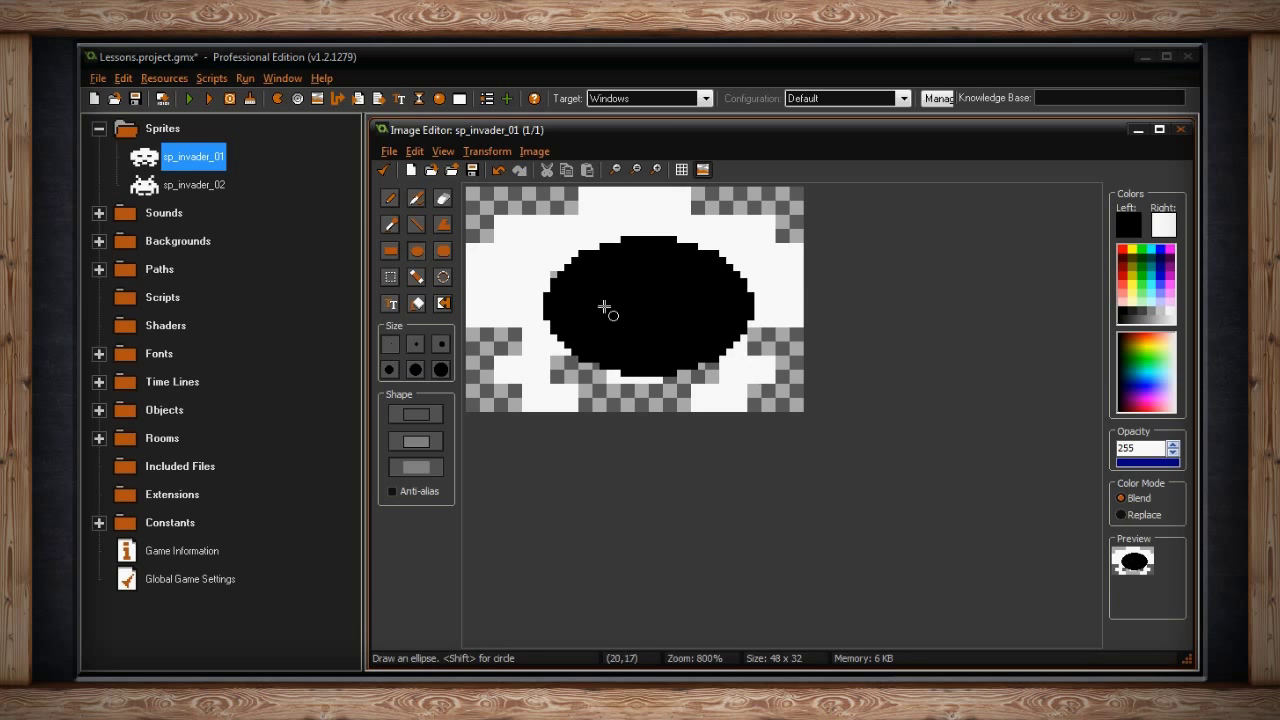
pyautogui.hotkey('ctrl', 'z')
pyautogui.click(445, 251)
pyautogui.moveTo(510, 226); pyautogui.dragTo(776, 413)
pyautogui.hotkey('ctrl', 'z')
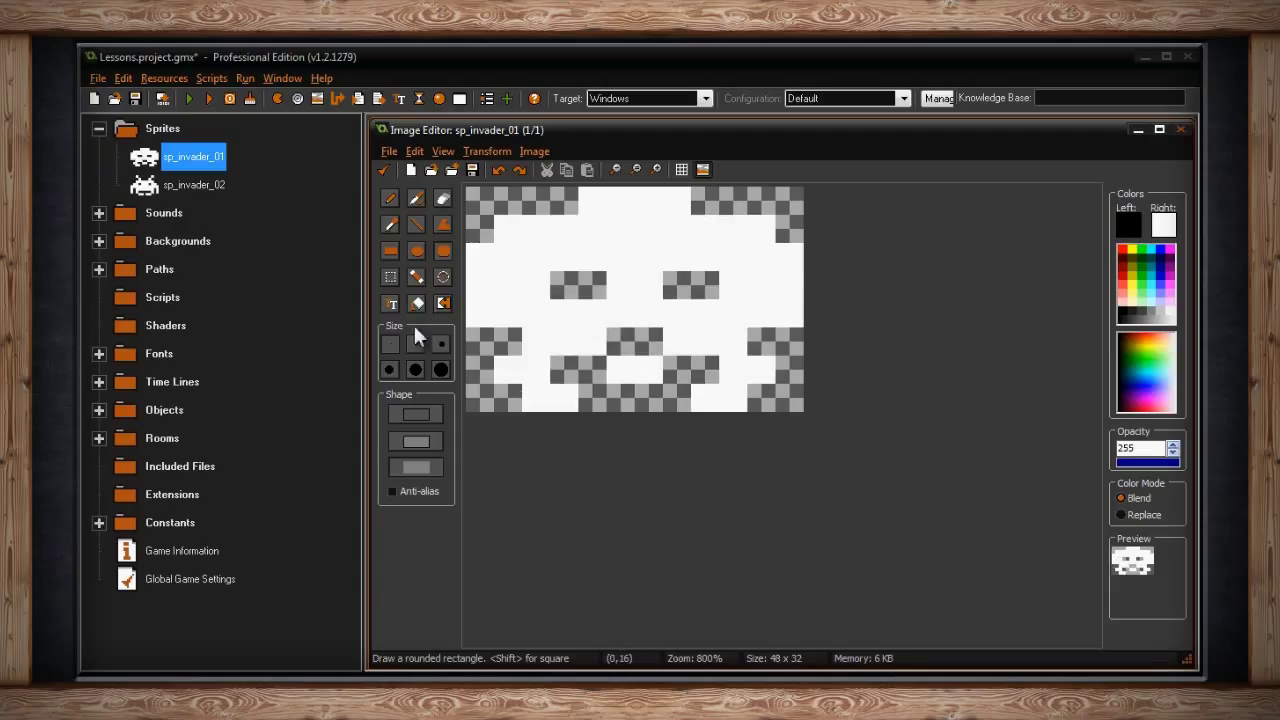
# Step: Draw a filled, anti-aliased black rounded rectangle over the invader's upper middle
pyautogui.click(419, 412)
pyautogui.moveTo(522, 250); pyautogui.dragTo(463, 462)
pyautogui.click(398, 489)
pyautogui.moveTo(545, 237); pyautogui.dragTo(773, 357)
# Step: Undo the rounded rectangle and try rectangular region selections, including moving one, on the invader
pyautogui.hotkey('ctrl', 'z')
pyautogui.click(391, 276)
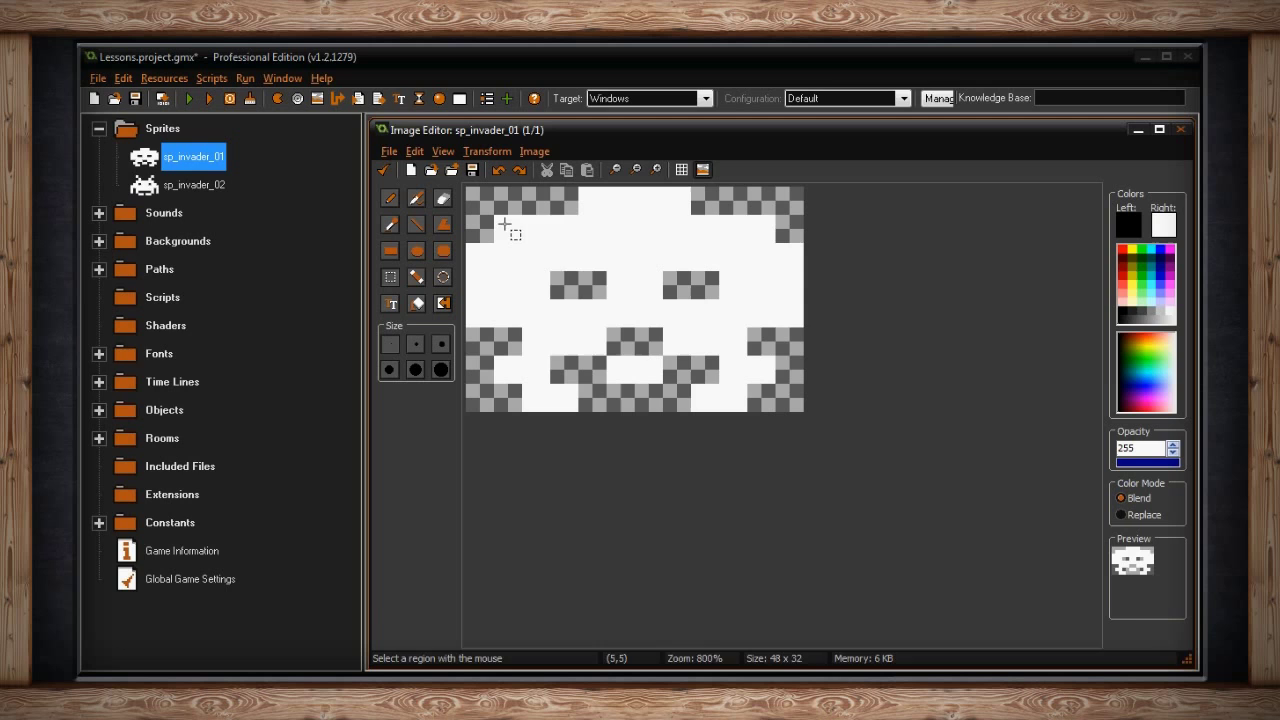
pyautogui.moveTo(502, 222); pyautogui.dragTo(743, 372)
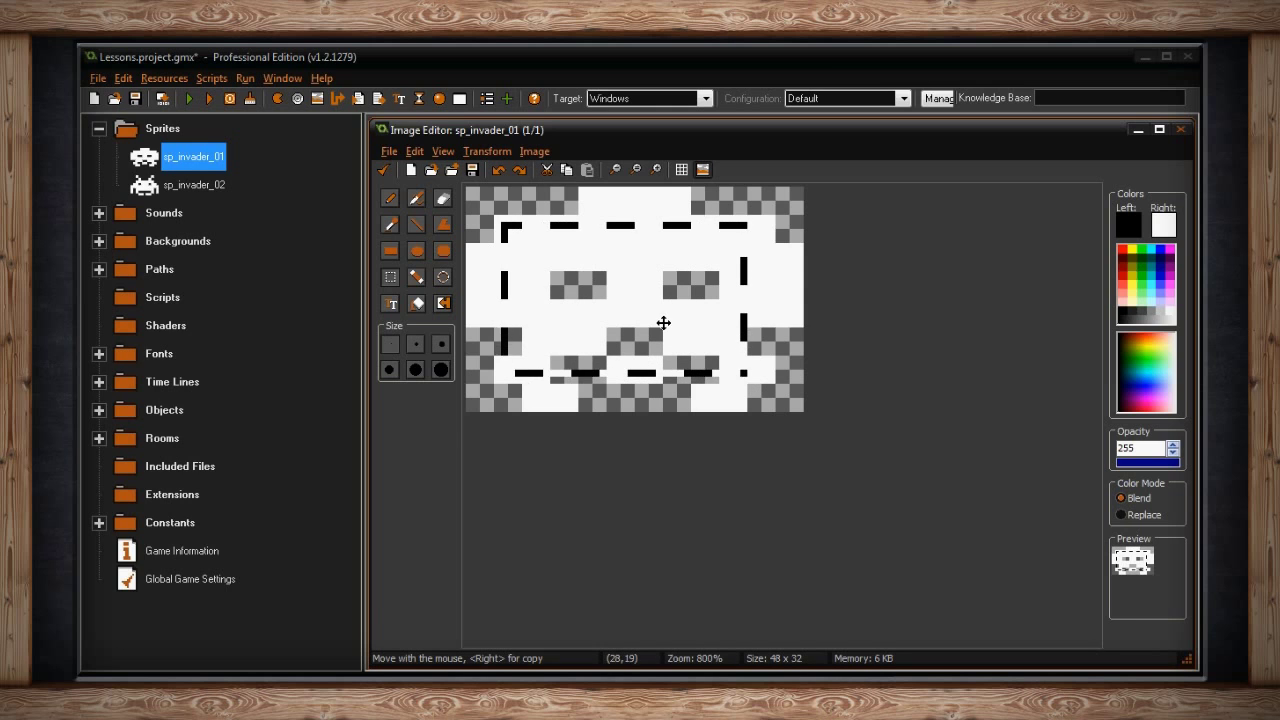
pyautogui.moveTo(663, 323)
pyautogui.mouseDown()
pyautogui.moveTo(586, 280)
pyautogui.moveTo(694, 363)
pyautogui.moveTo(640, 303)
pyautogui.moveTo(640, 337)
pyautogui.moveTo(661, 325)
pyautogui.mouseUp()
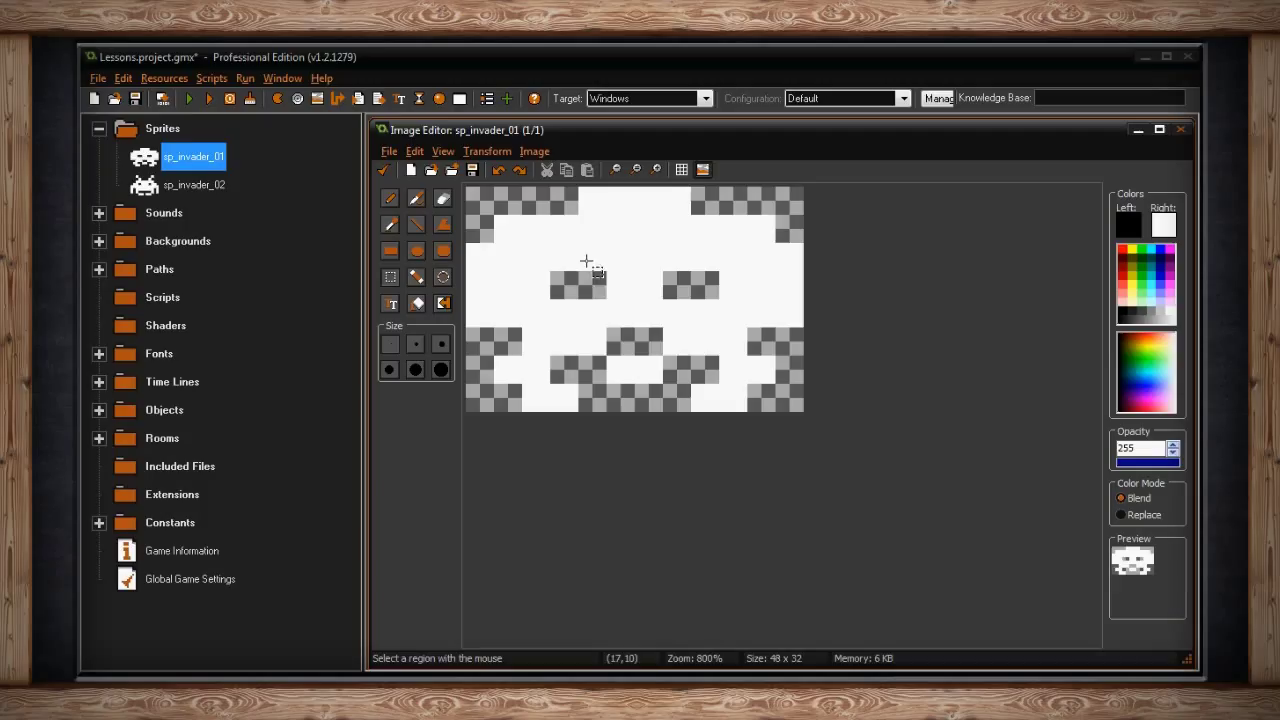
pyautogui.moveTo(586, 261); pyautogui.dragTo(676, 352)
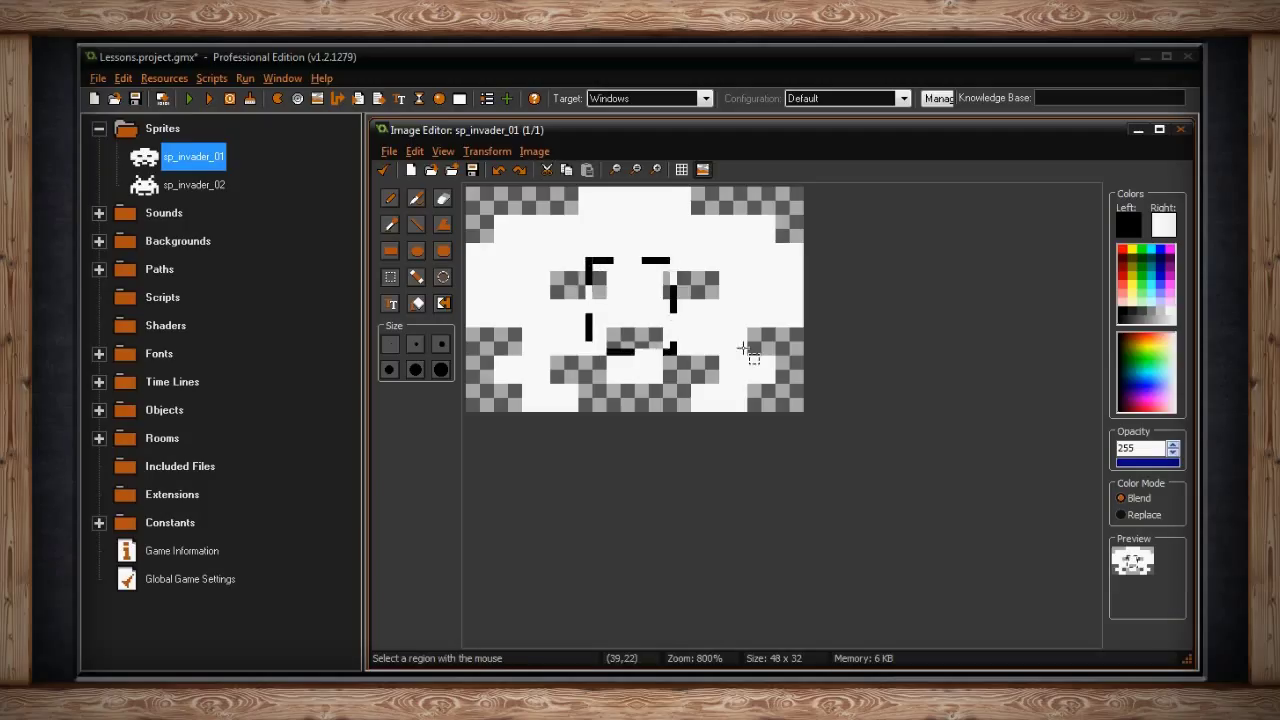
# Step: Select the white pixels with the magic wand, adjust tolerance, then spray a selection and undo it
pyautogui.click(419, 276)
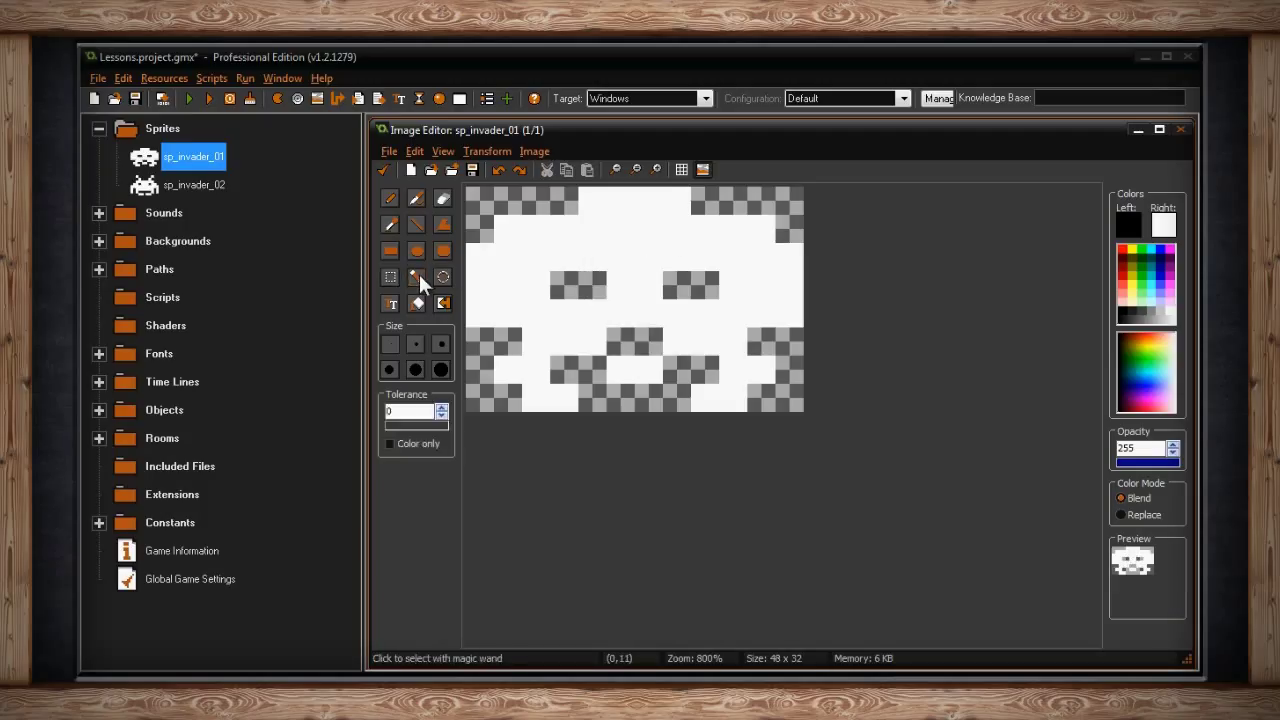
pyautogui.click(505, 265)
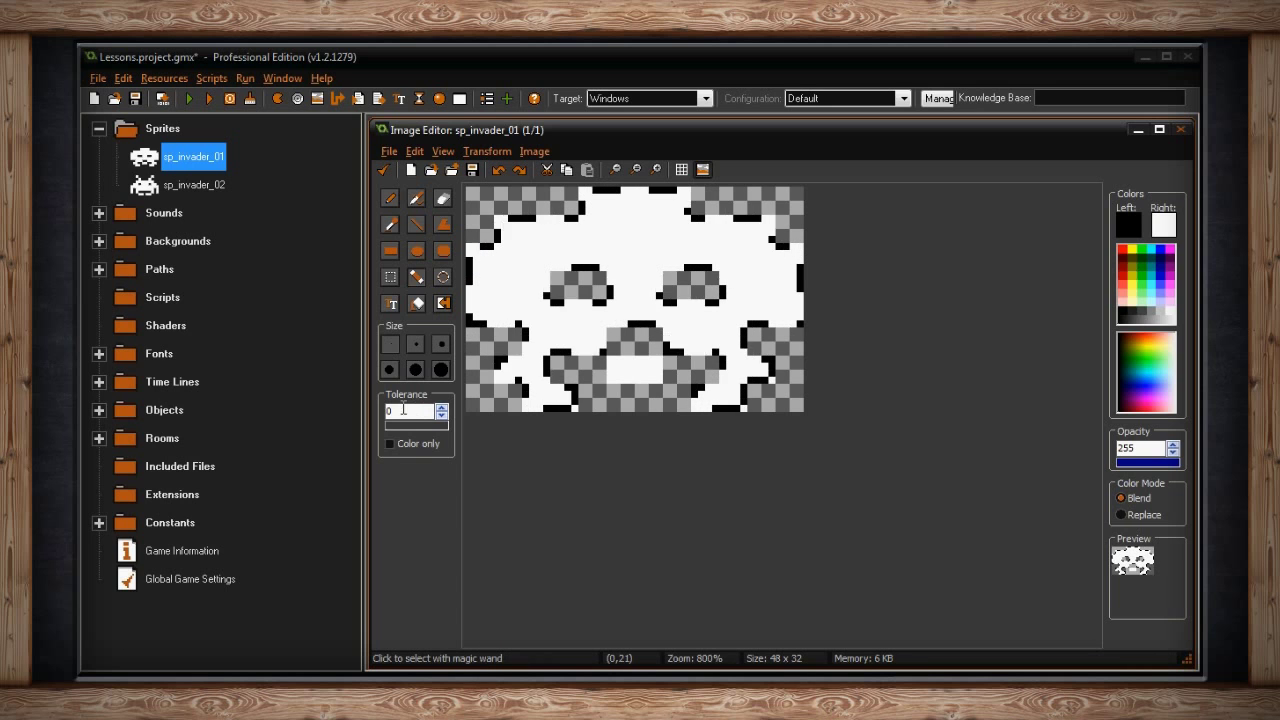
pyautogui.moveTo(401, 425)
pyautogui.mouseDown()
pyautogui.moveTo(434, 427)
pyautogui.moveTo(376, 424)
pyautogui.mouseUp()
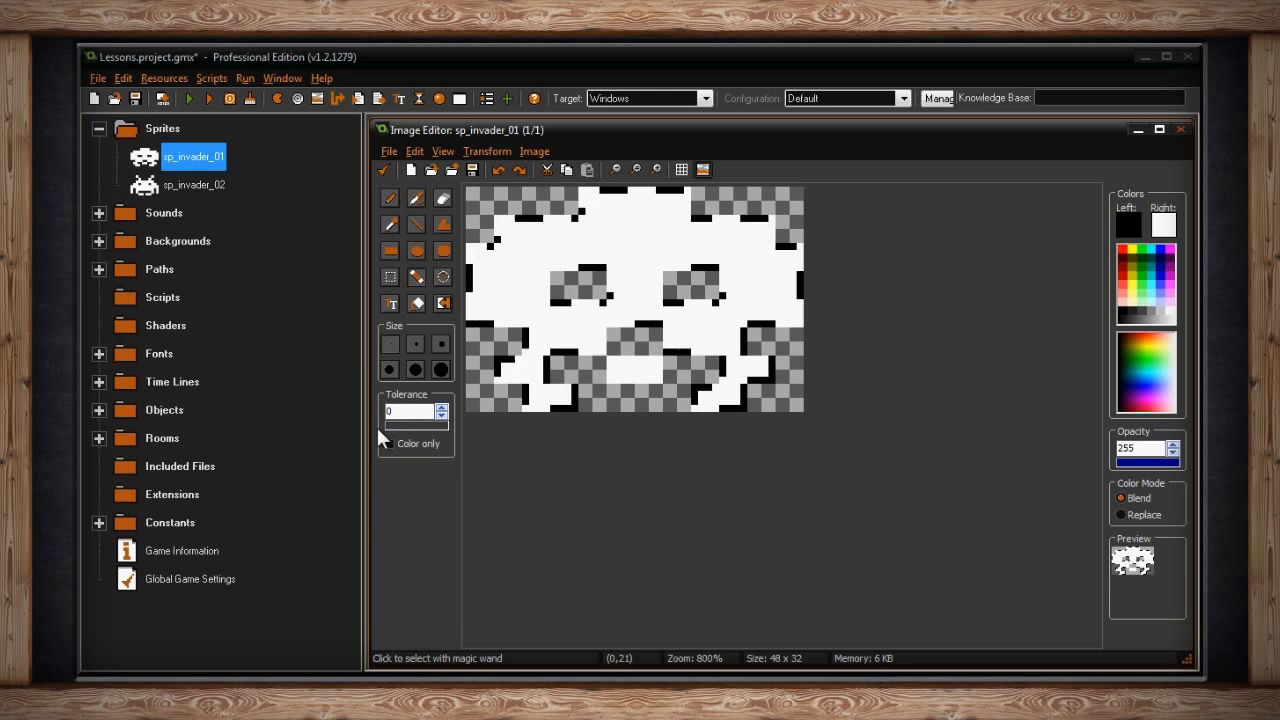
pyautogui.click(441, 279)
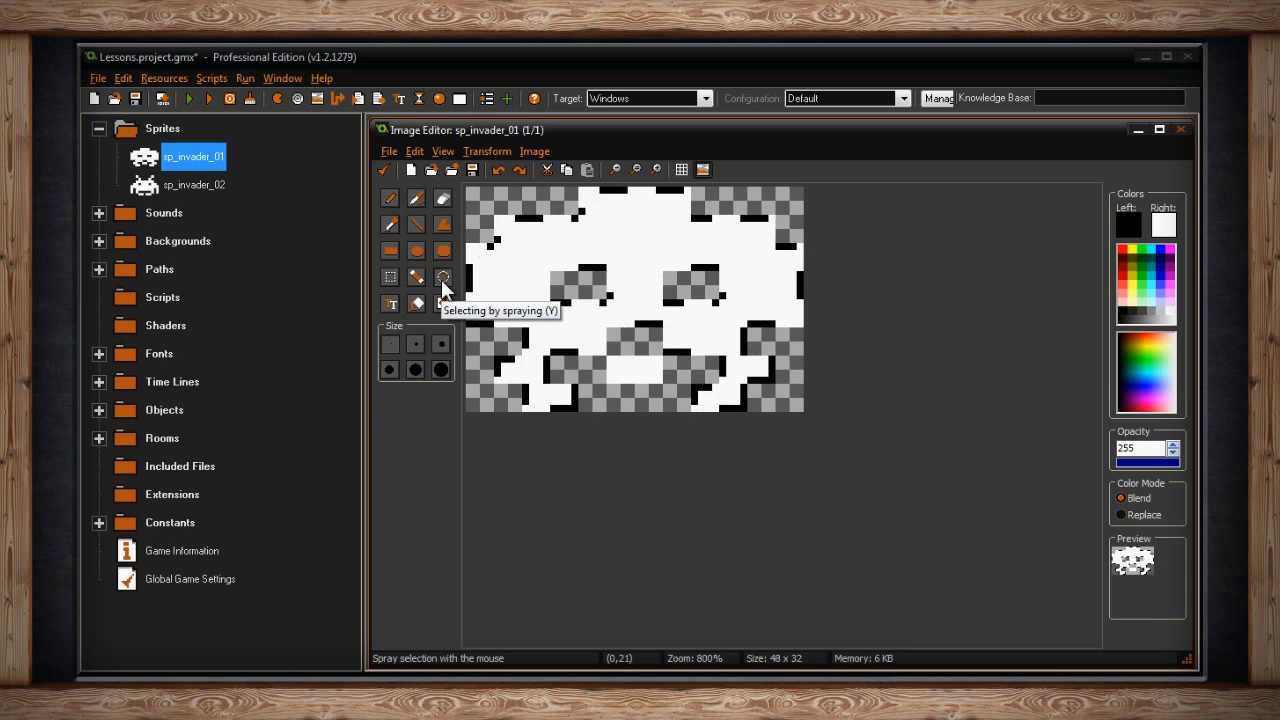
pyautogui.click(525, 195)
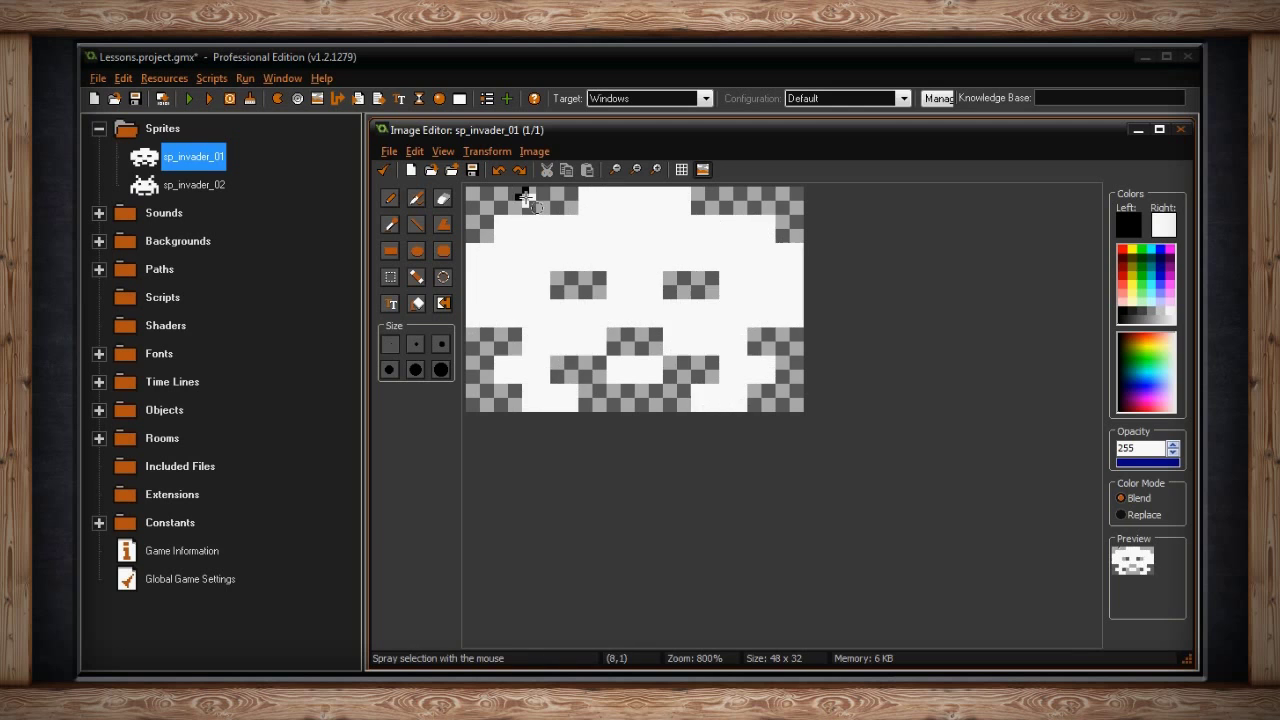
pyautogui.moveTo(525, 195)
pyautogui.mouseDown()
pyautogui.moveTo(565, 295)
pyautogui.moveTo(650, 330)
pyautogui.moveTo(790, 335)
pyautogui.moveTo(826, 364)
pyautogui.mouseUp()
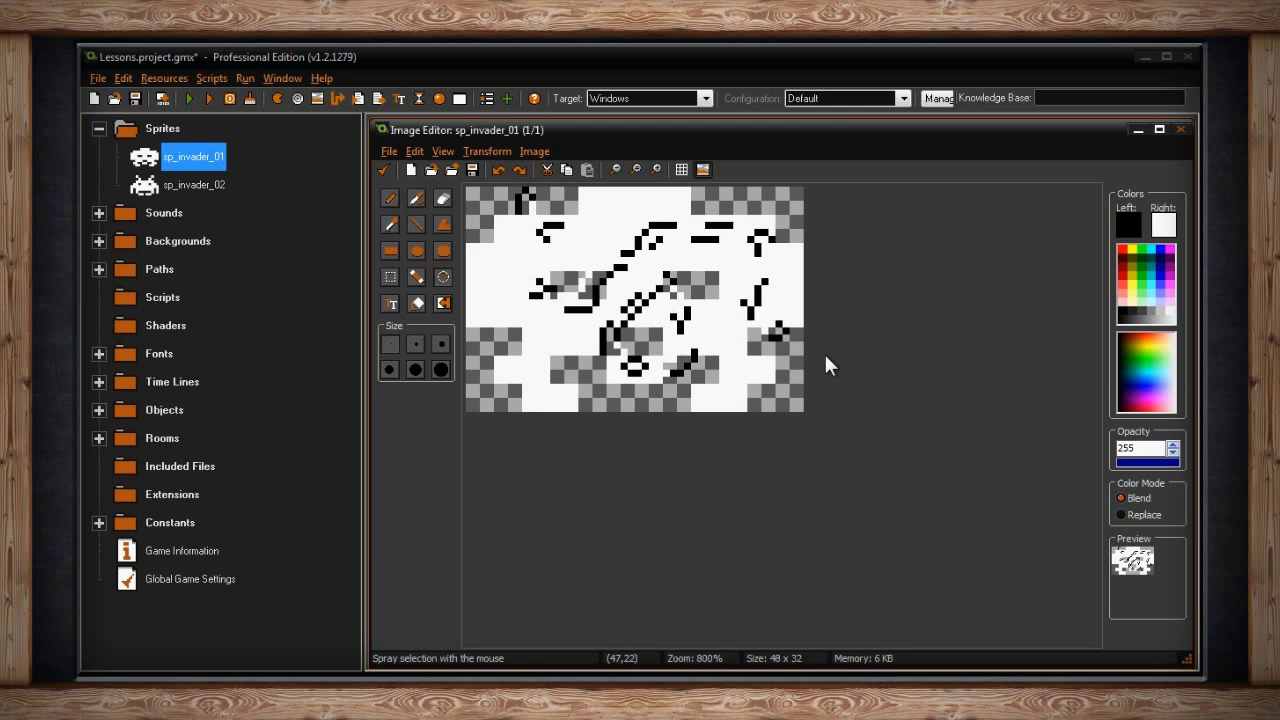
pyautogui.hotkey('ctrl', 'z')
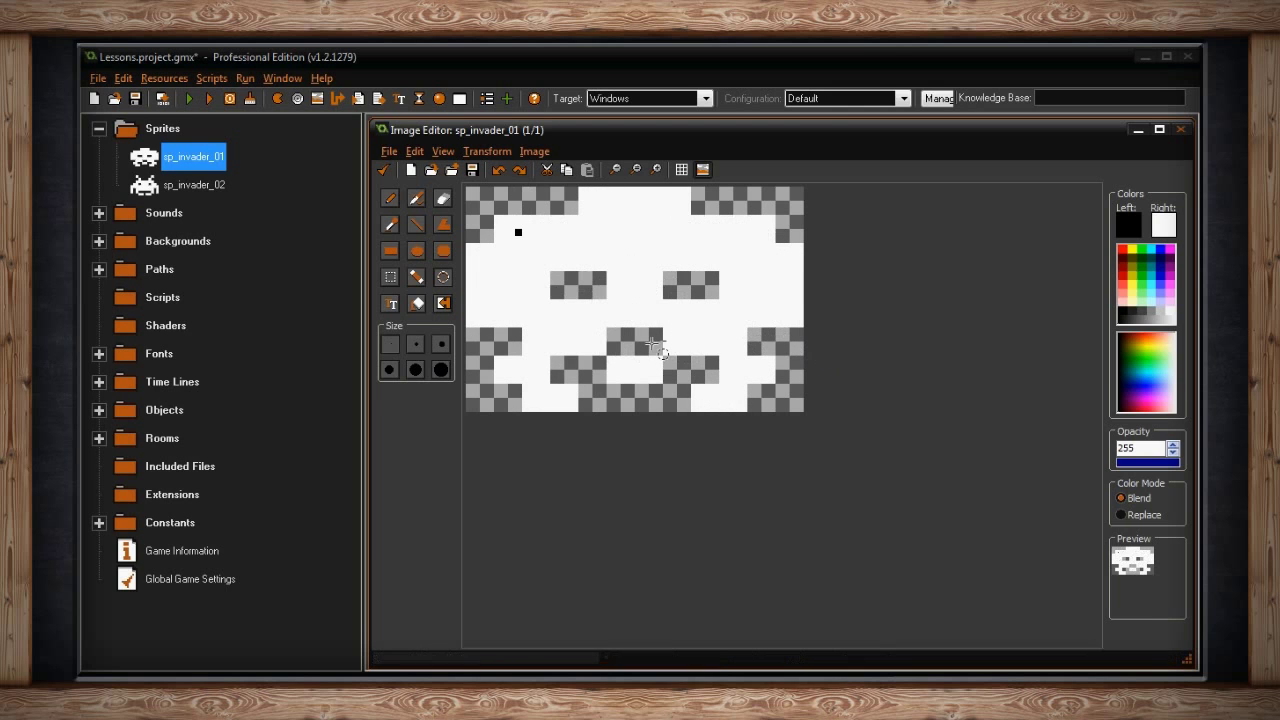
pyautogui.click(392, 305)
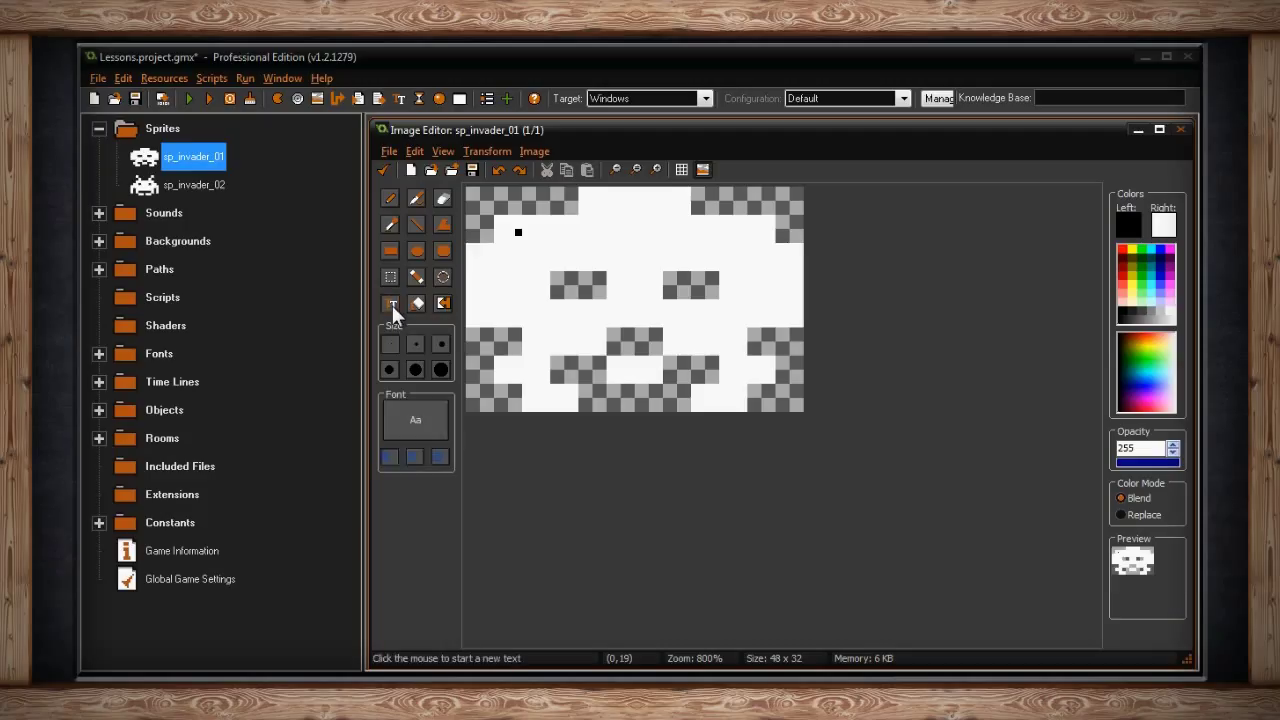
pyautogui.click(556, 267)
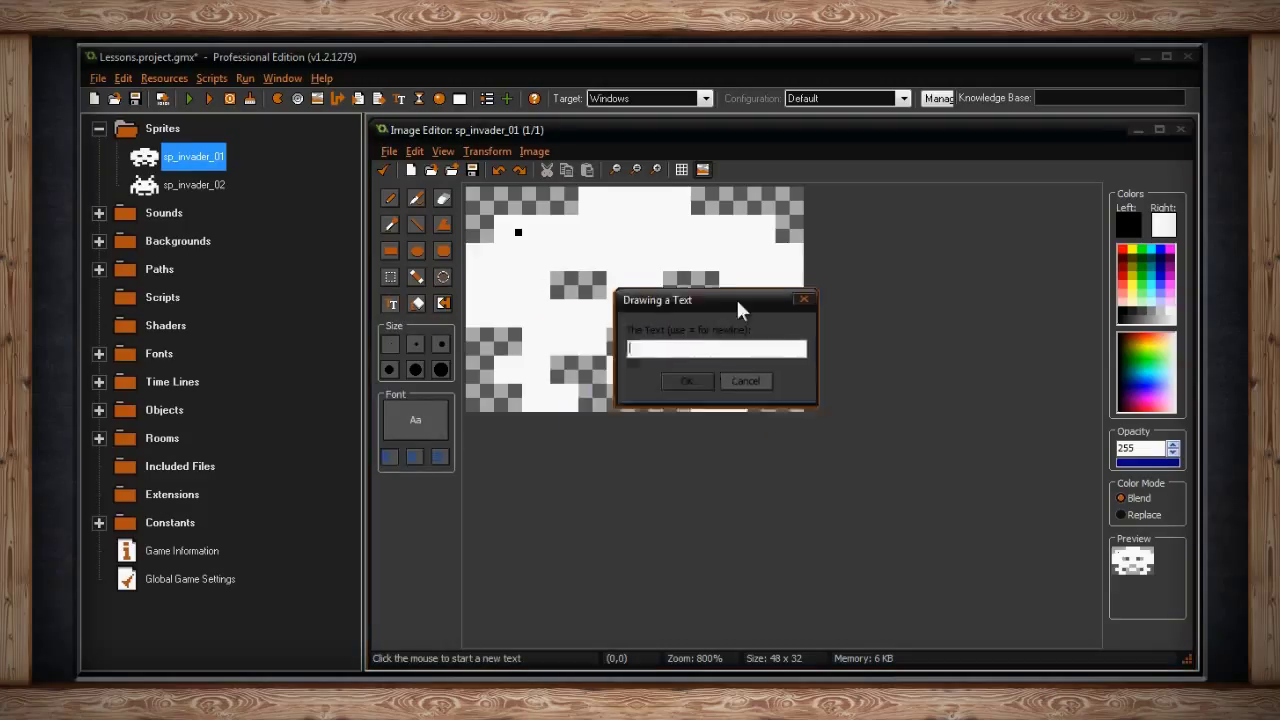
pyautogui.moveTo(737, 303)
pyautogui.mouseDown()
pyautogui.moveTo(740, 288)
pyautogui.moveTo(710, 286)
pyautogui.mouseUp()
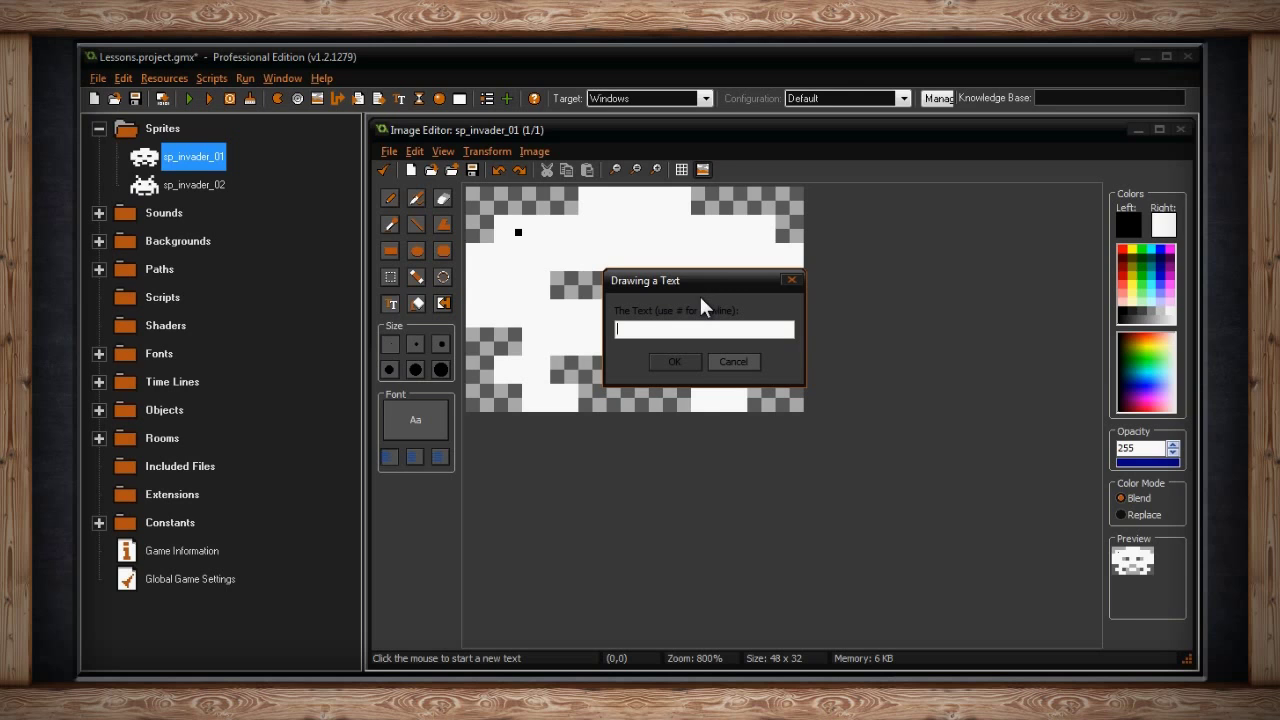
pyautogui.write('HELLO!')
pyautogui.click(674, 361)
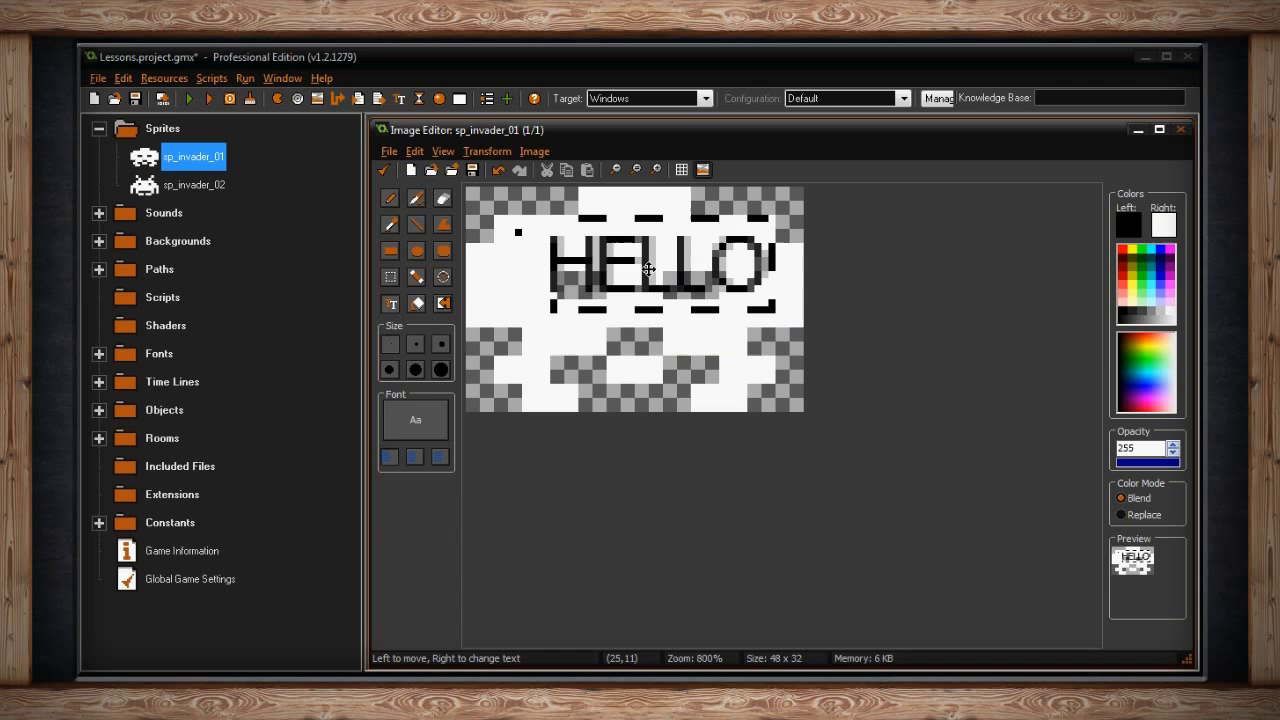
pyautogui.moveTo(618, 291)
pyautogui.mouseDown()
pyautogui.moveTo(594, 299)
pyautogui.moveTo(608, 273)
pyautogui.moveTo(612, 305)
pyautogui.moveTo(617, 279)
pyautogui.mouseUp()
pyautogui.press('Return')
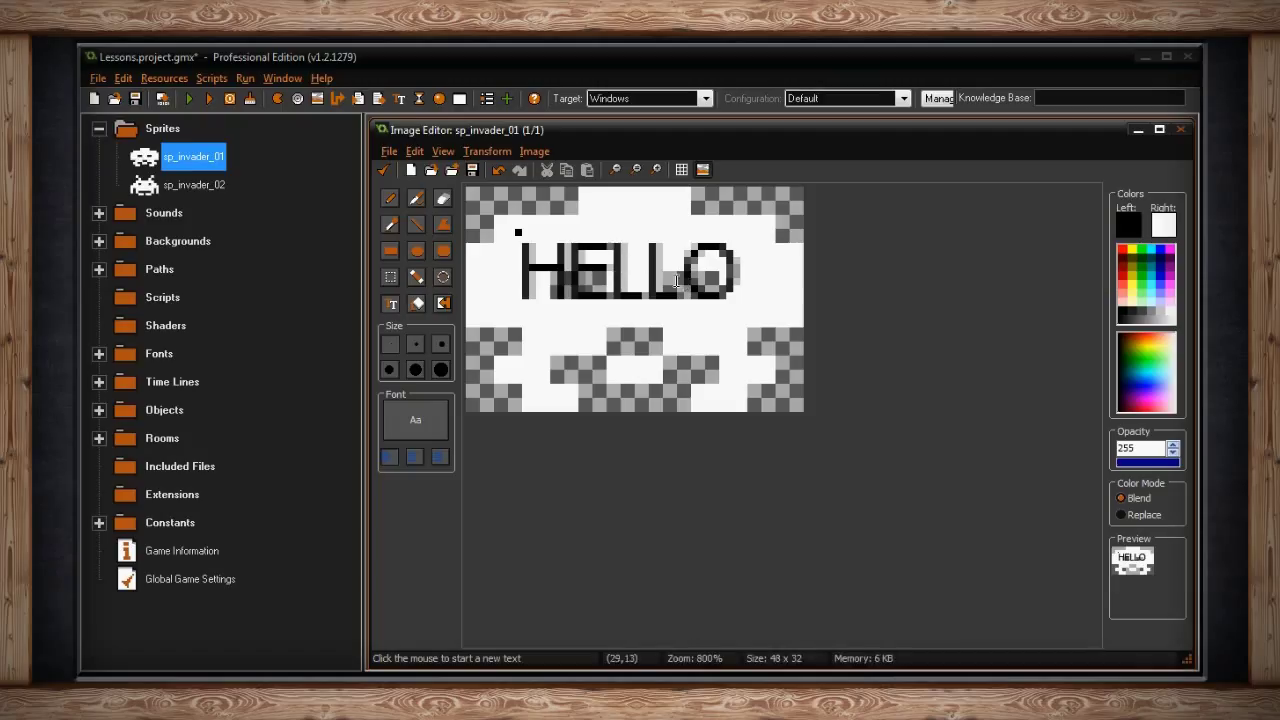
pyautogui.hotkey('ctrl', 'z')
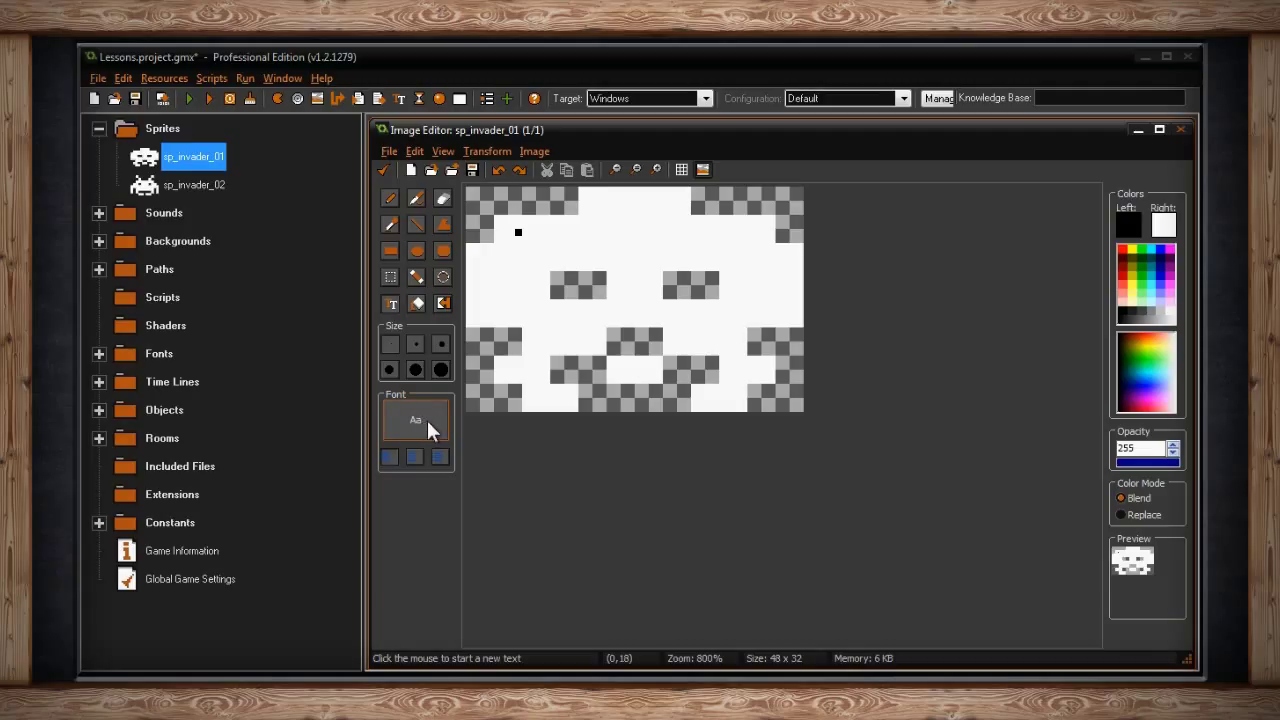
pyautogui.click(427, 420)
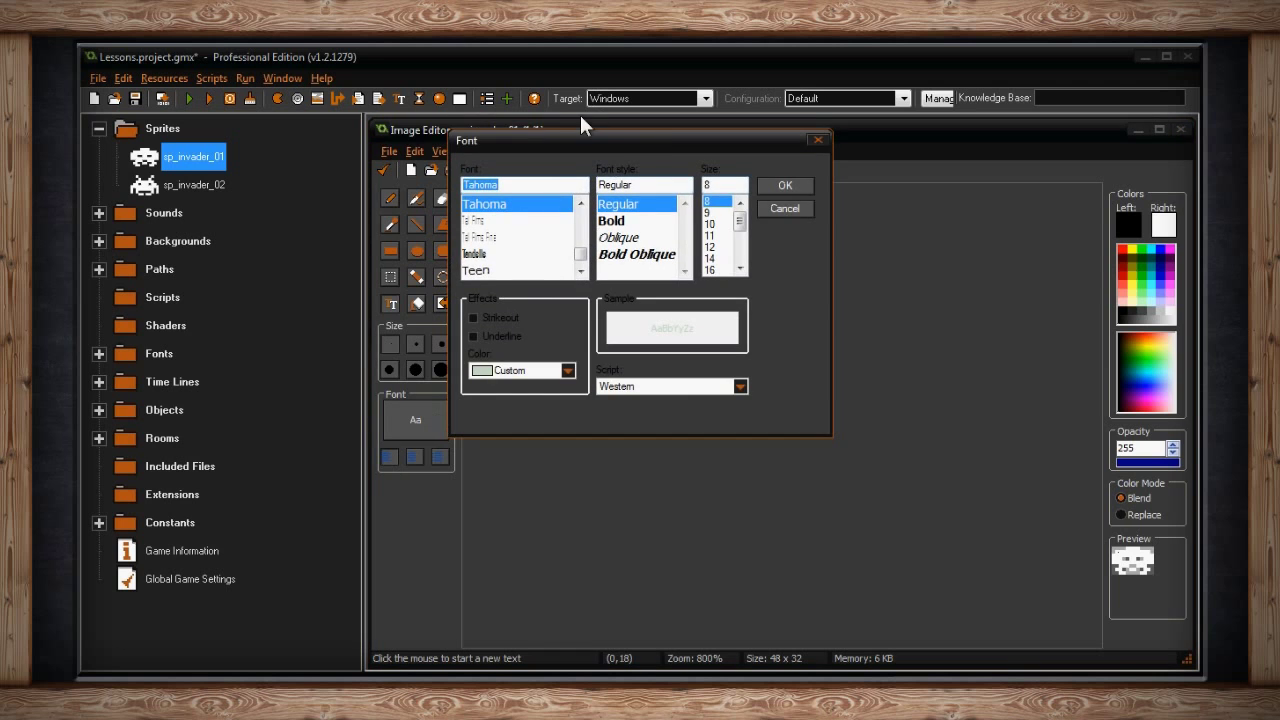
pyautogui.moveTo(587, 141); pyautogui.dragTo(659, 228)
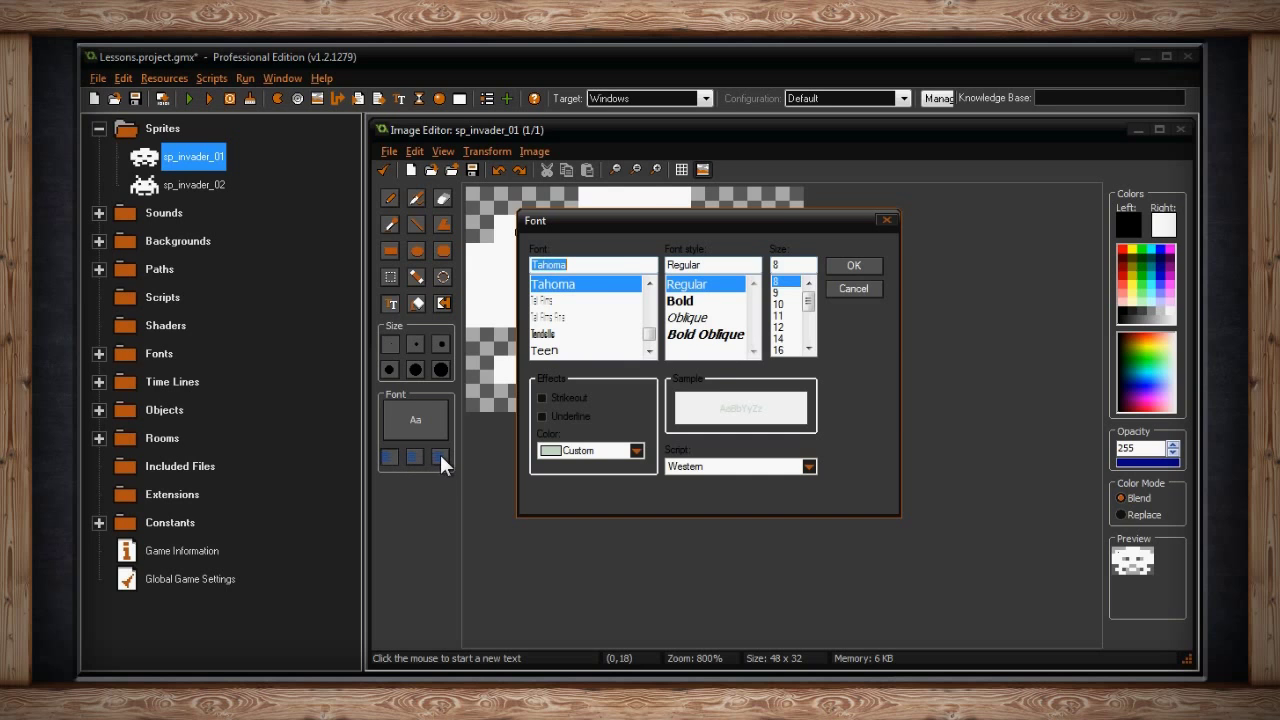
pyautogui.click(862, 290)
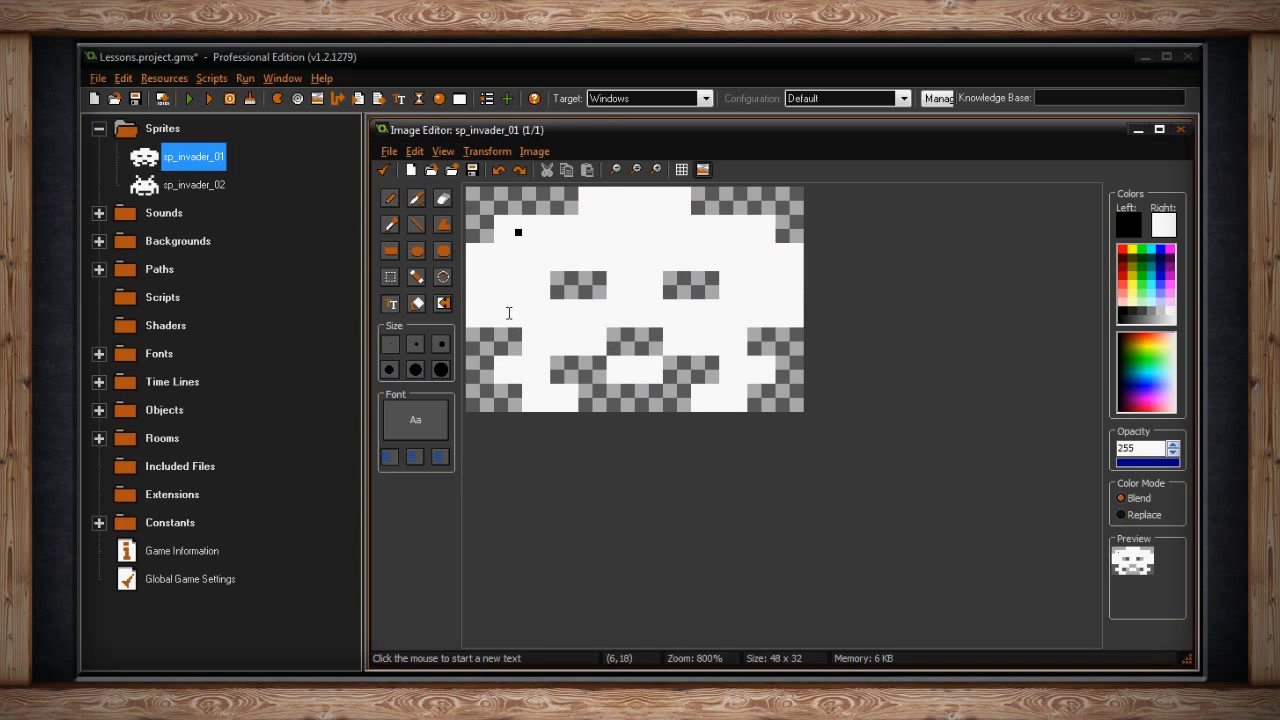
pyautogui.click(419, 301)
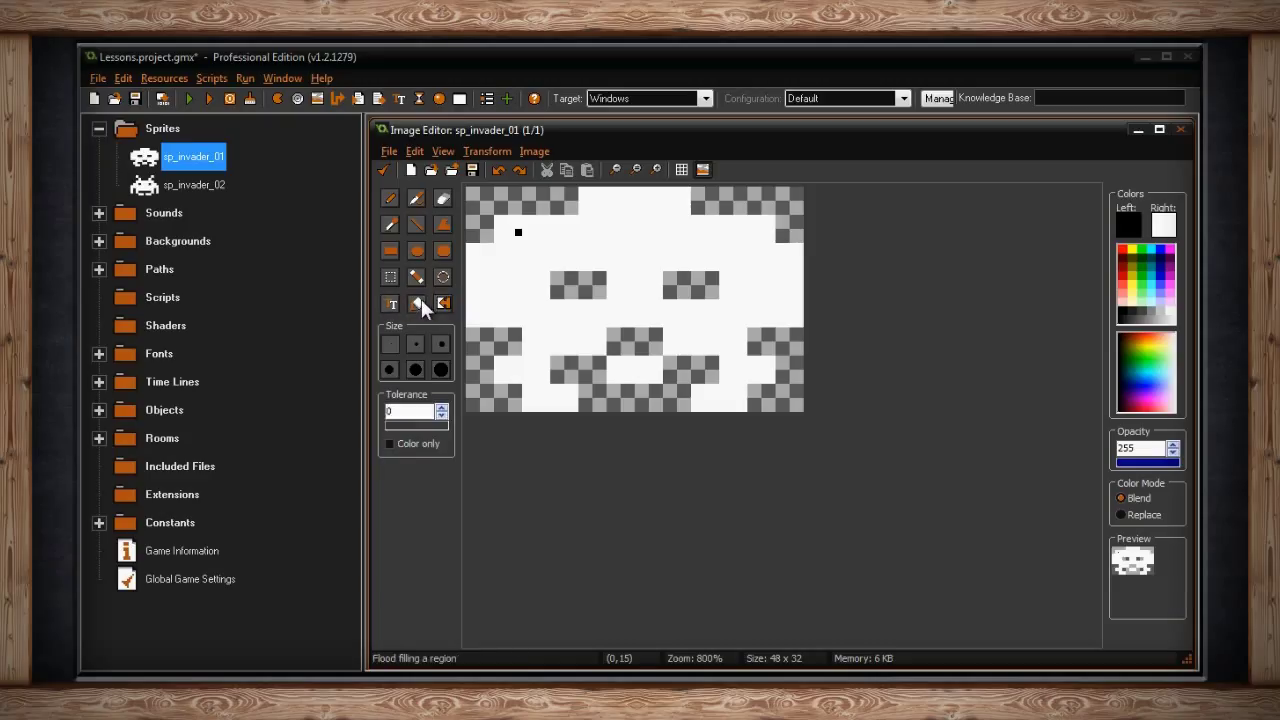
pyautogui.click(554, 234)
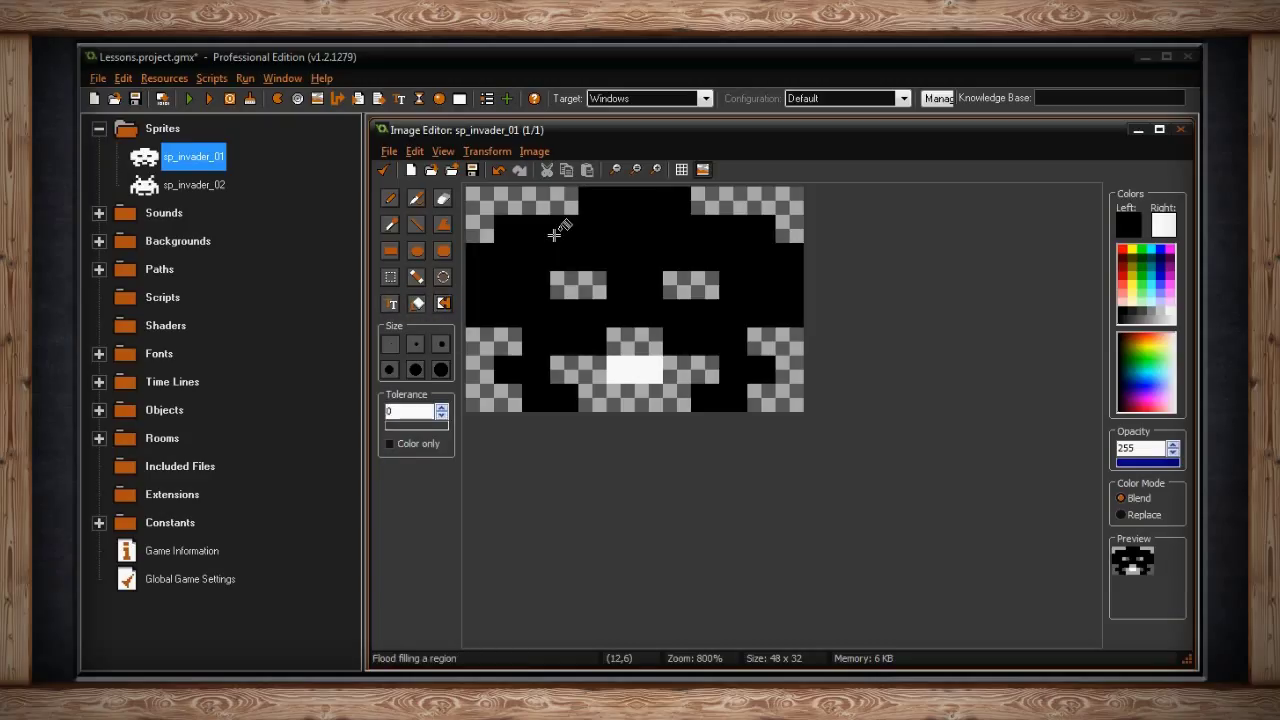
pyautogui.hotkey('ctrl', 'z')
pyautogui.hotkey('ctrl', 'y')
pyautogui.hotkey('ctrl', 'z')
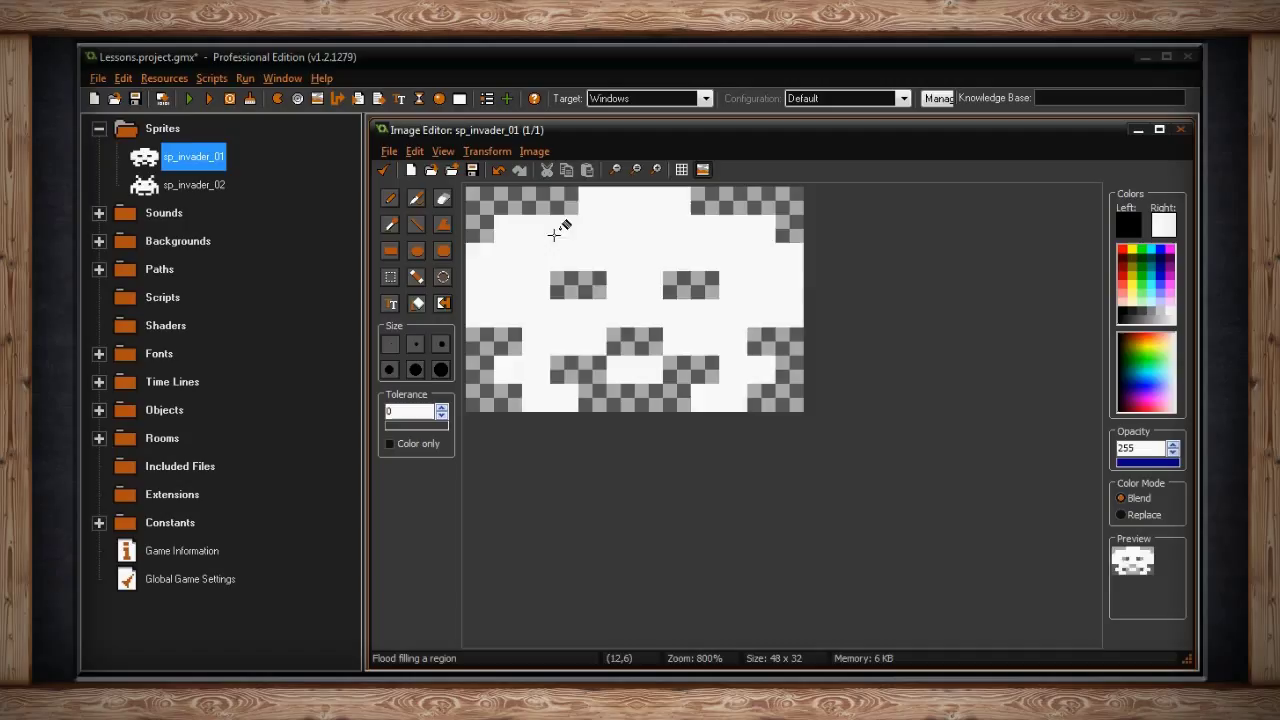
pyautogui.hotkey('ctrl', 'y')
pyautogui.hotkey('ctrl', 'z')
pyautogui.click(627, 368)
pyautogui.hotkey('ctrl', 'z')
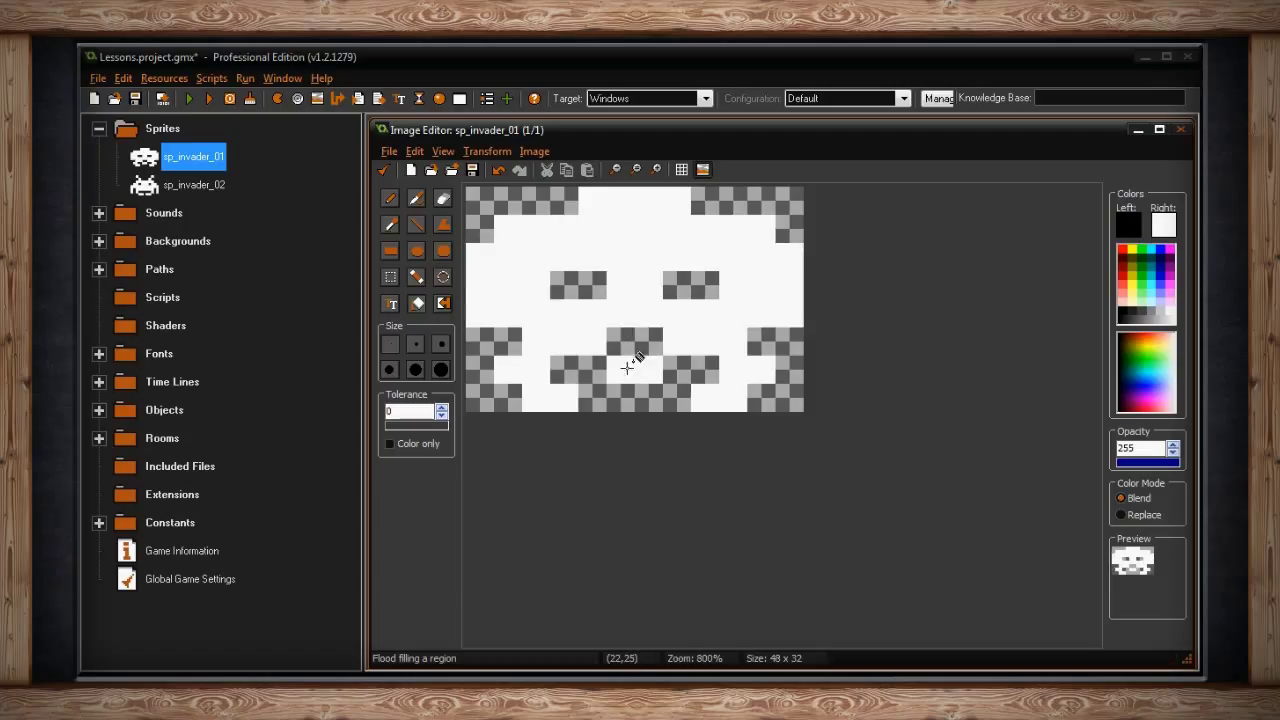
pyautogui.hotkey('ctrl', 'y')
pyautogui.hotkey('ctrl', 'z')
pyautogui.click(487, 205)
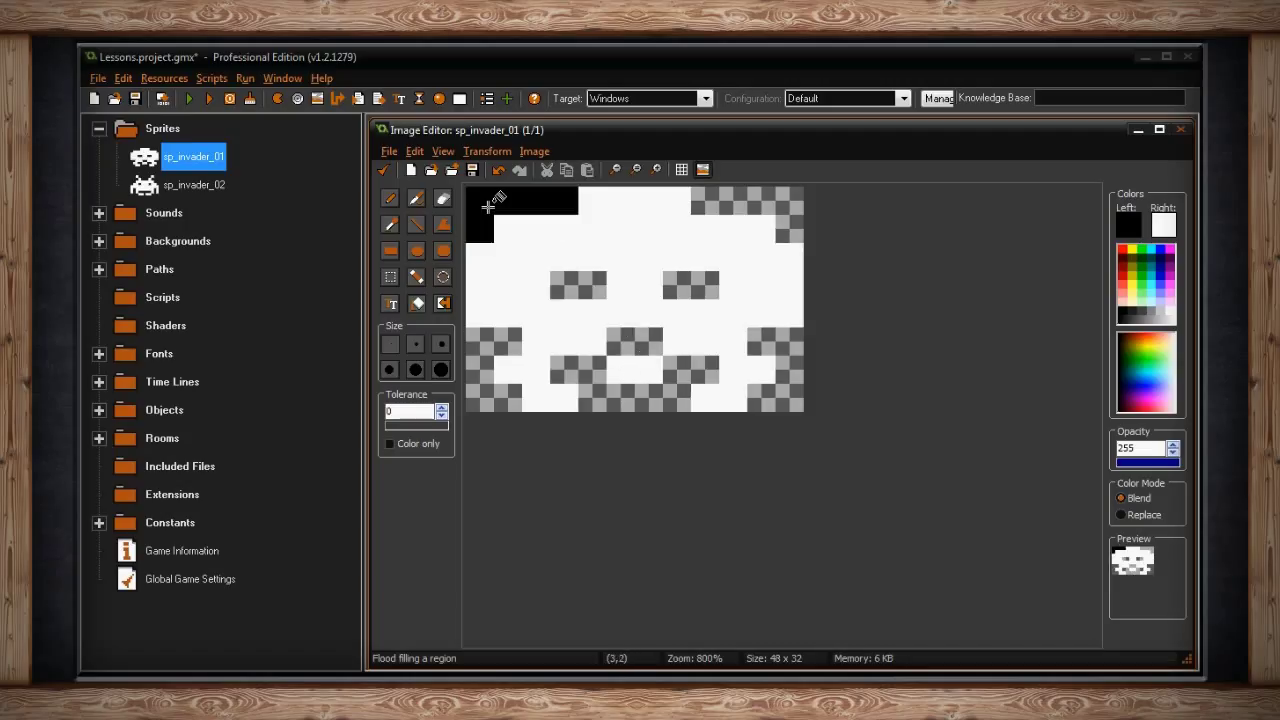
pyautogui.hotkey('ctrl', 'z')
pyautogui.click(577, 276)
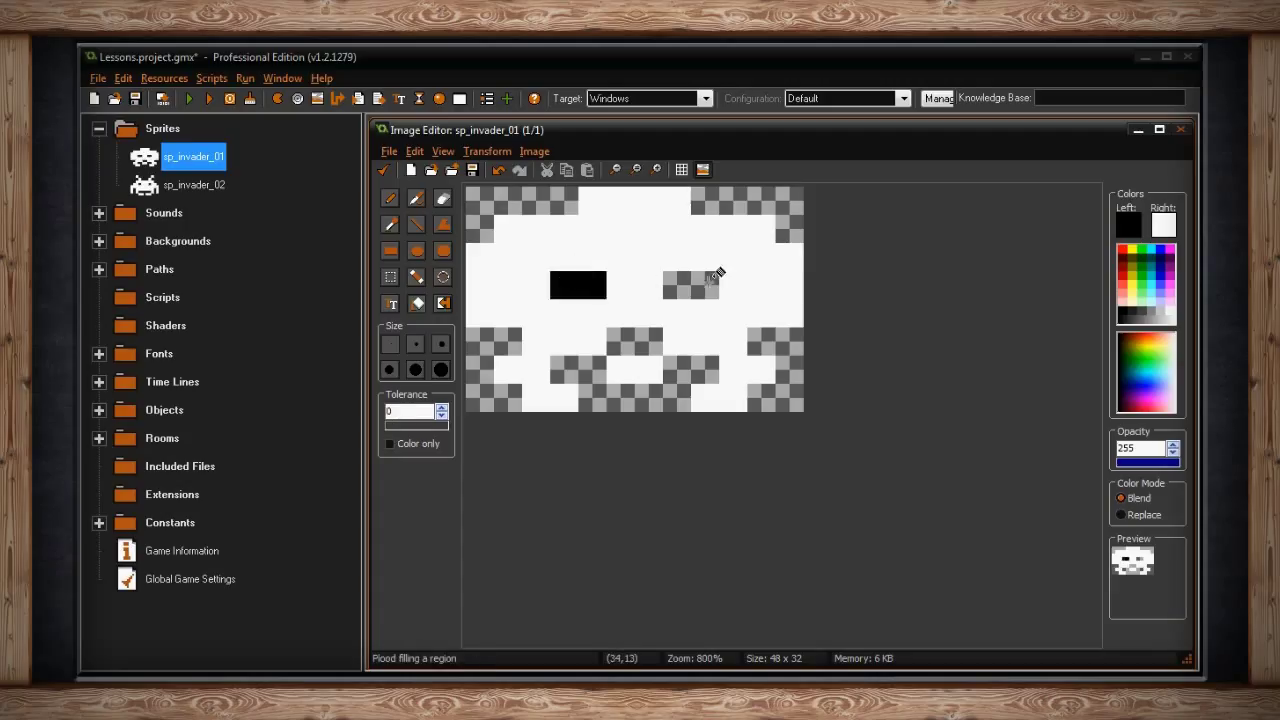
pyautogui.hotkey('ctrl', 'z')
pyautogui.click(703, 277)
pyautogui.hotkey('ctrl', 'z')
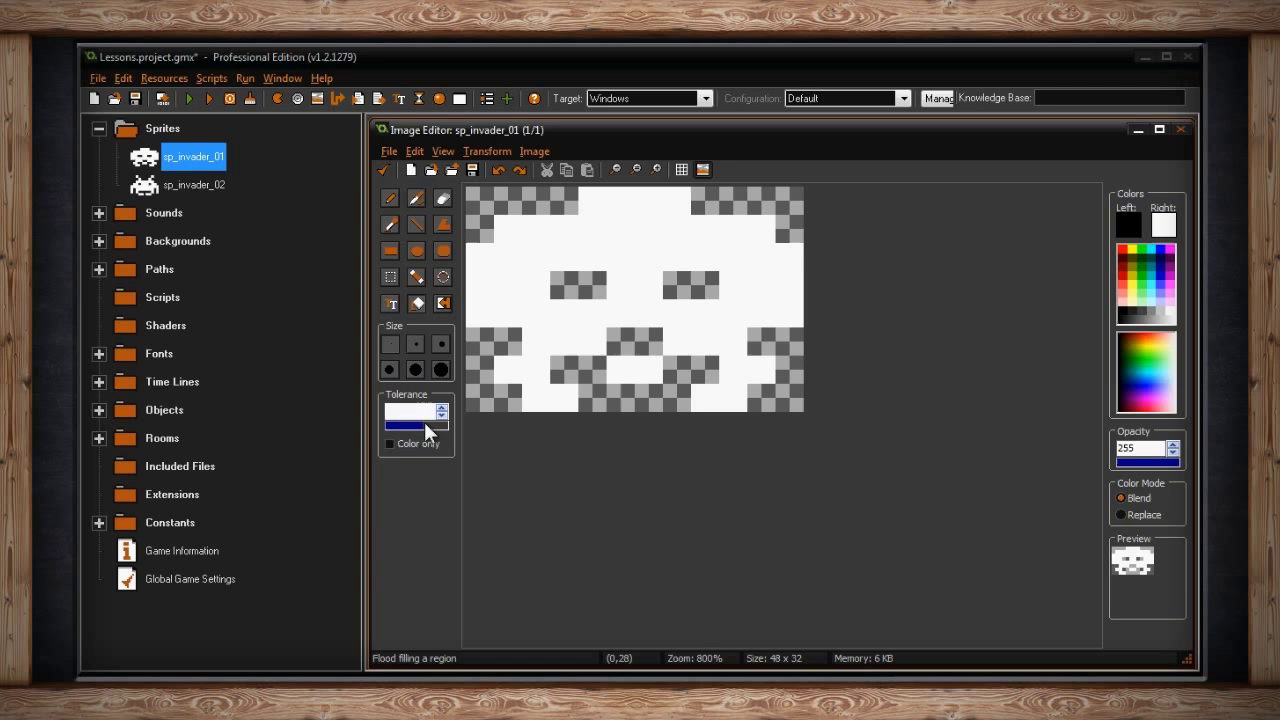
pyautogui.moveTo(441, 422); pyautogui.dragTo(458, 419)
pyautogui.click(510, 287)
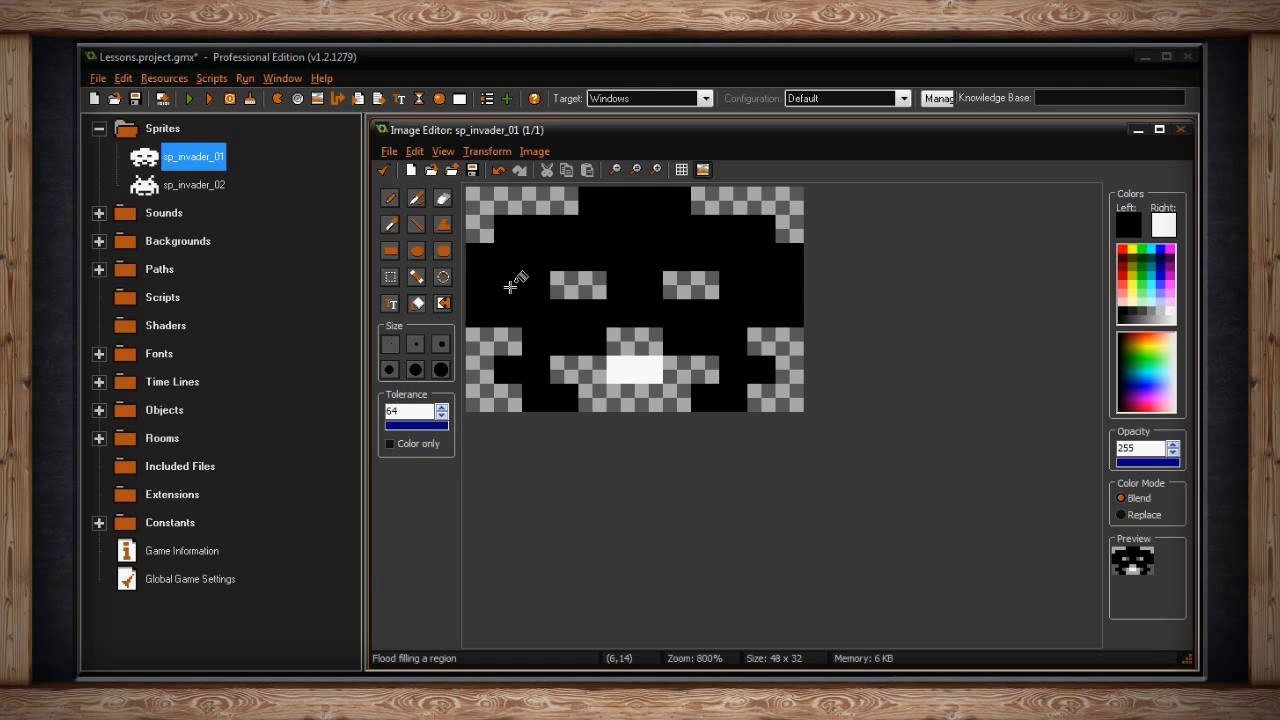
pyautogui.hotkey('ctrl', 'z')
pyautogui.click(615, 366)
pyautogui.hotkey('ctrl', 'z')
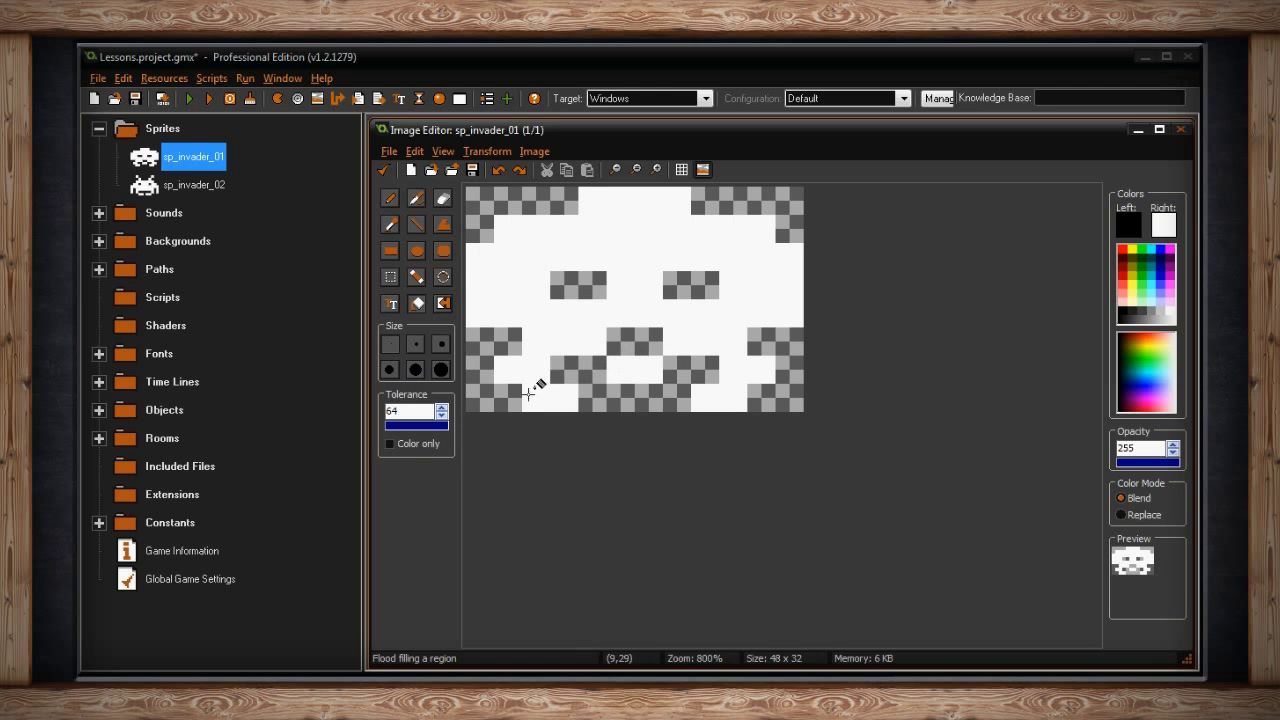
# Step: Replace all white pixels with yellow after undoing black and red trials, then set tolerance to 40
pyautogui.click(443, 304)
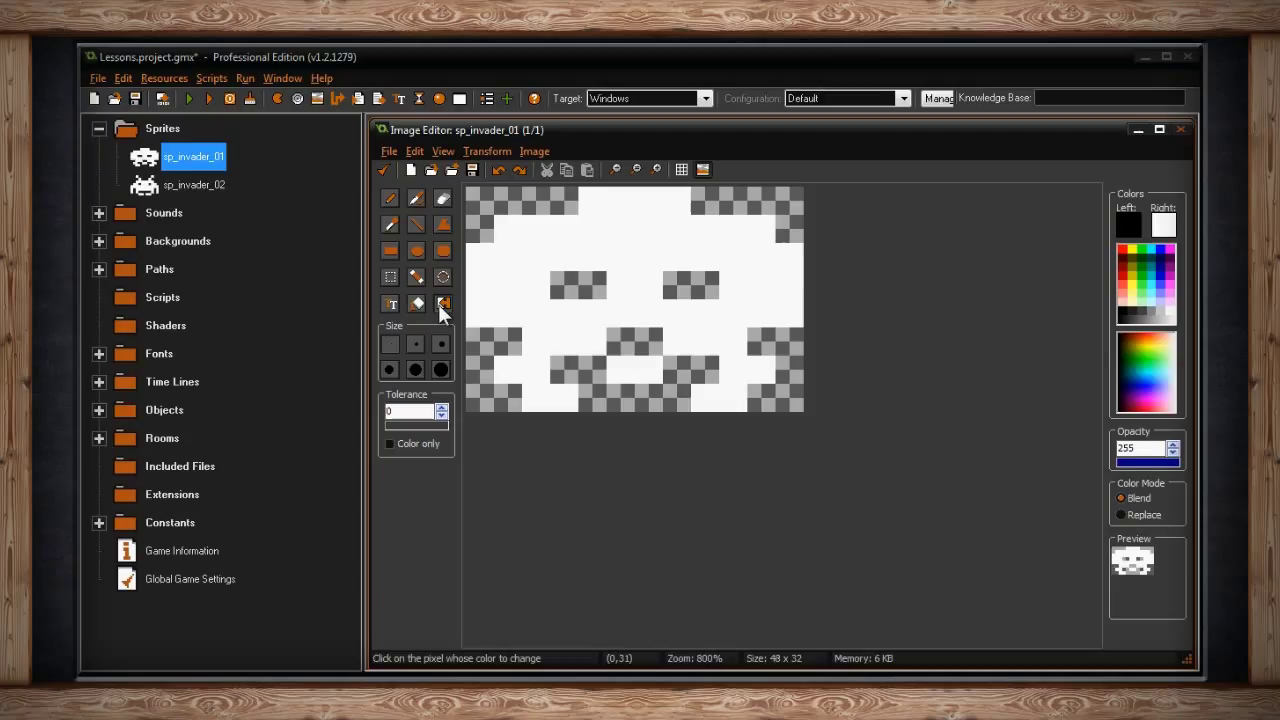
pyautogui.click(510, 268)
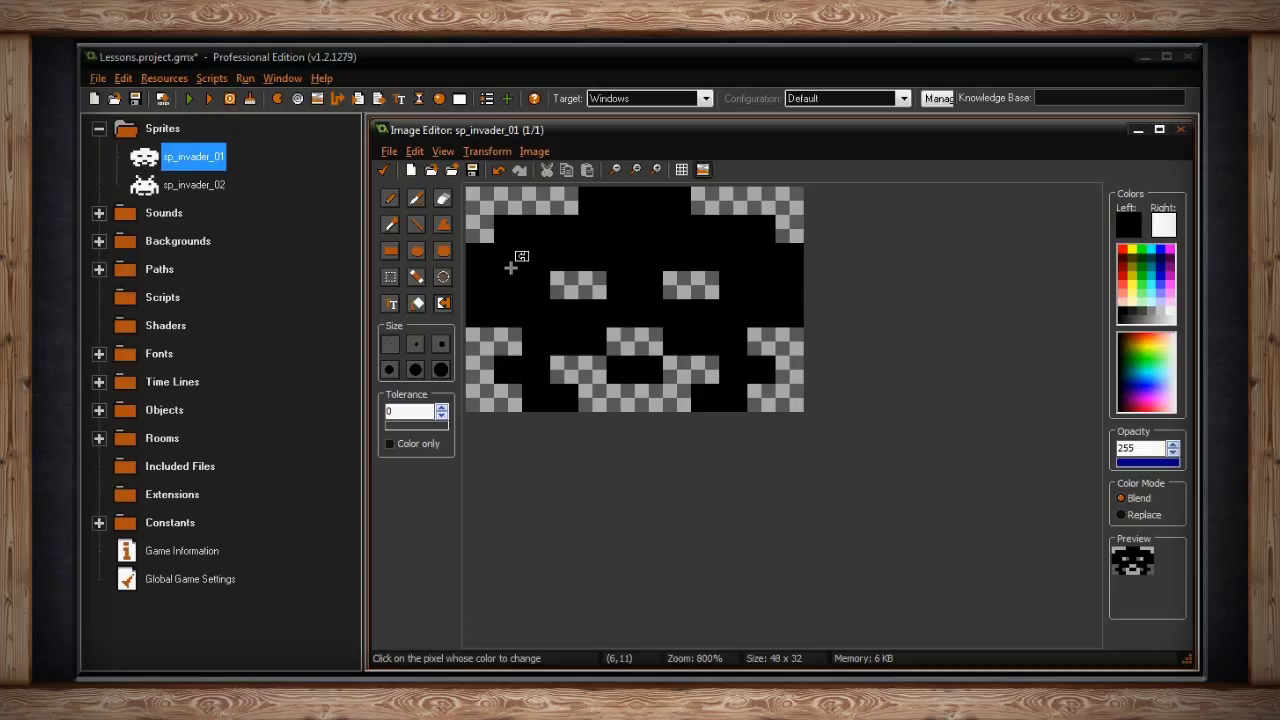
pyautogui.hotkey('ctrl', 'z')
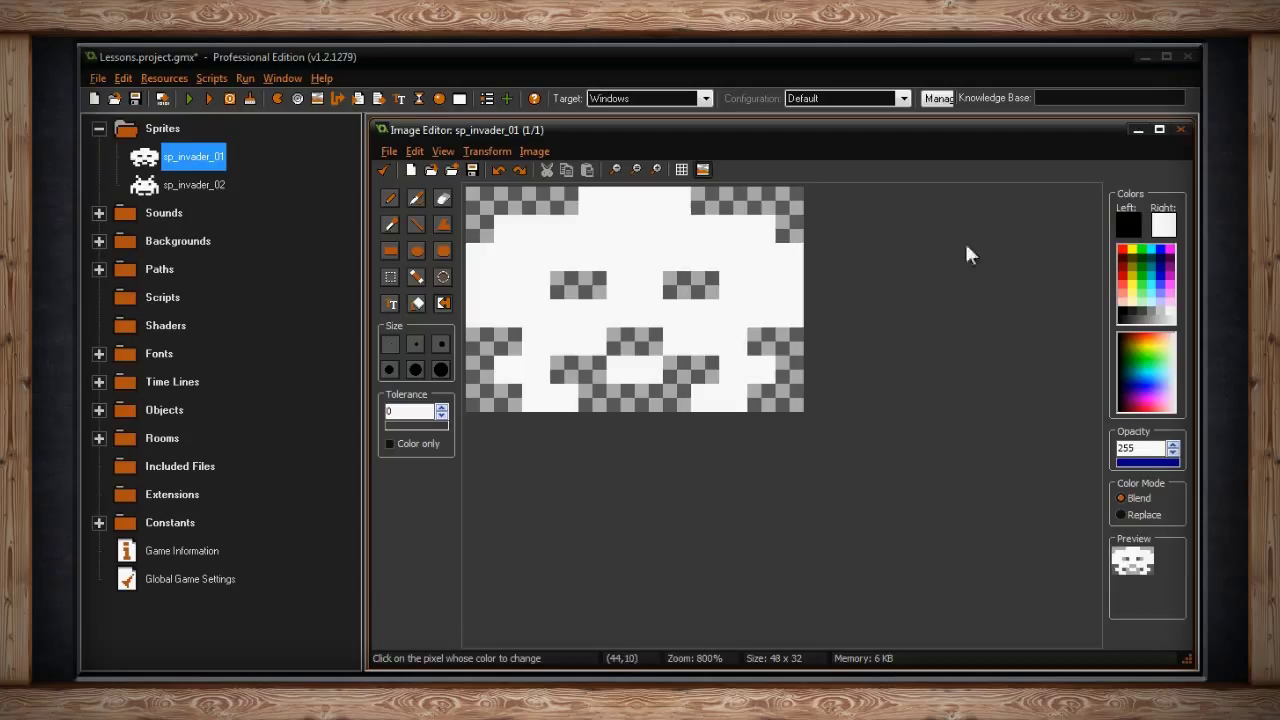
pyautogui.click(1122, 250)
pyautogui.click(578, 248)
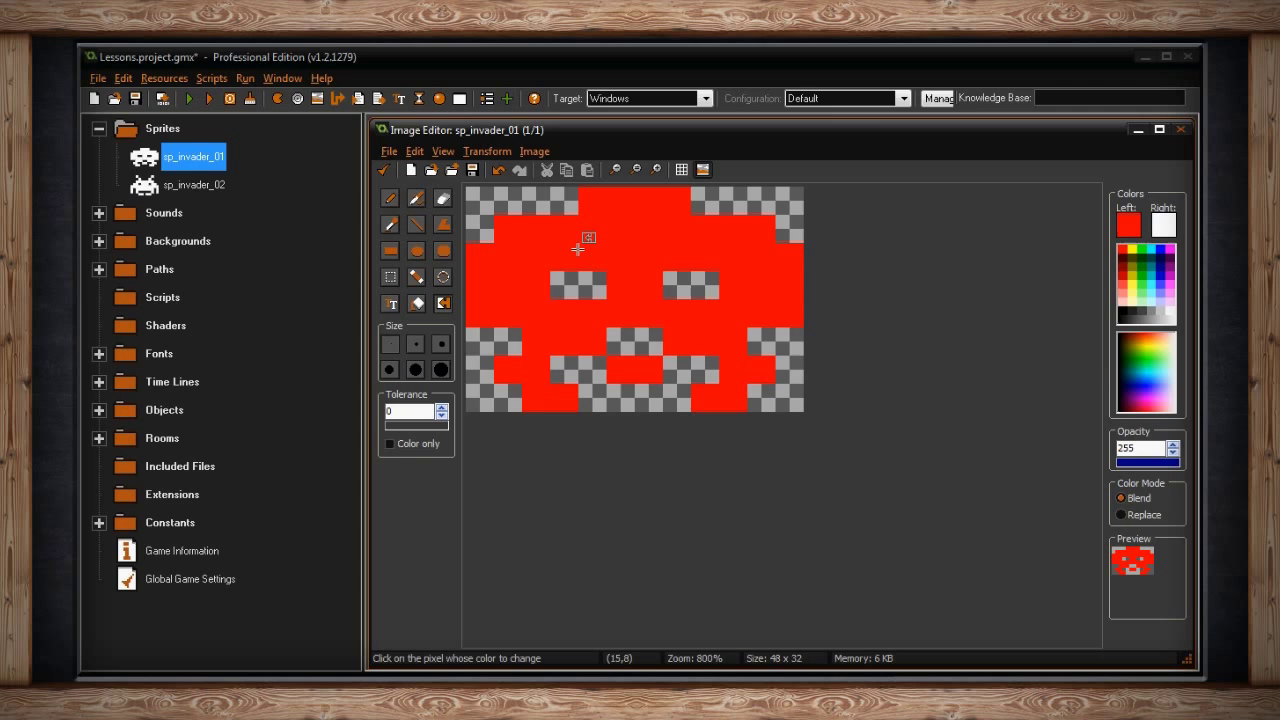
pyautogui.hotkey('ctrl', 'z')
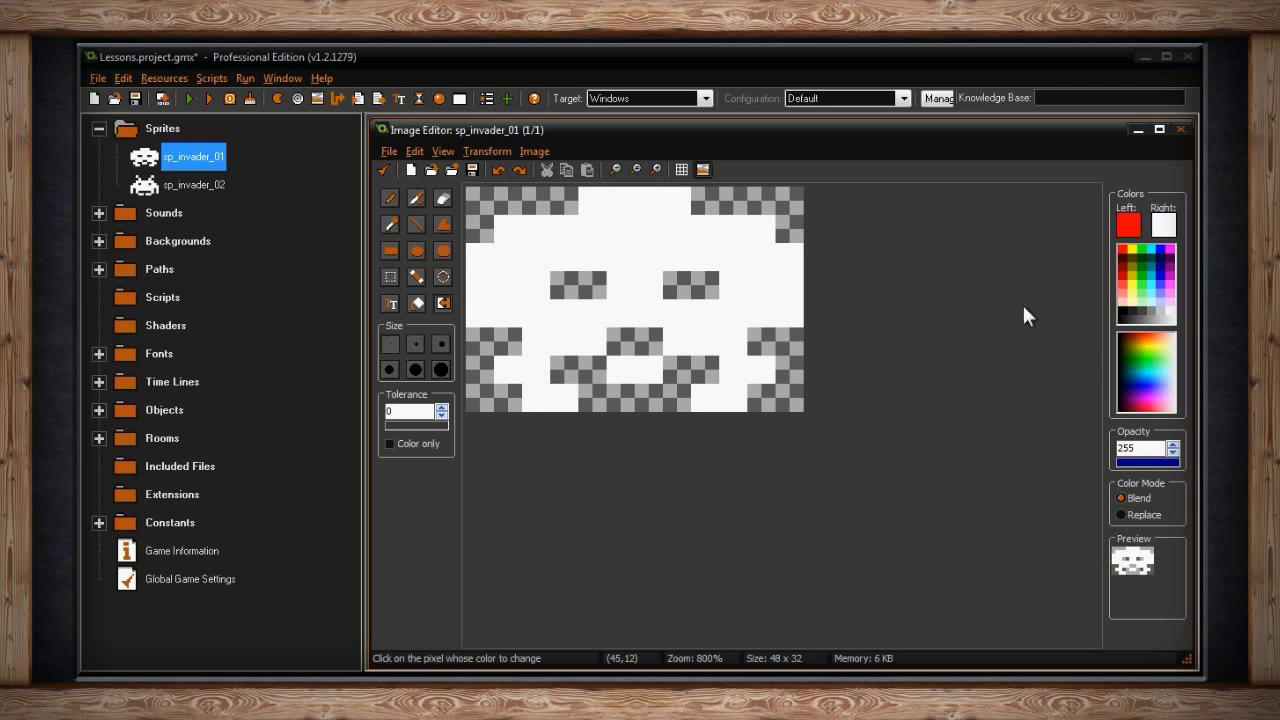
pyautogui.click(1136, 280)
pyautogui.click(629, 232)
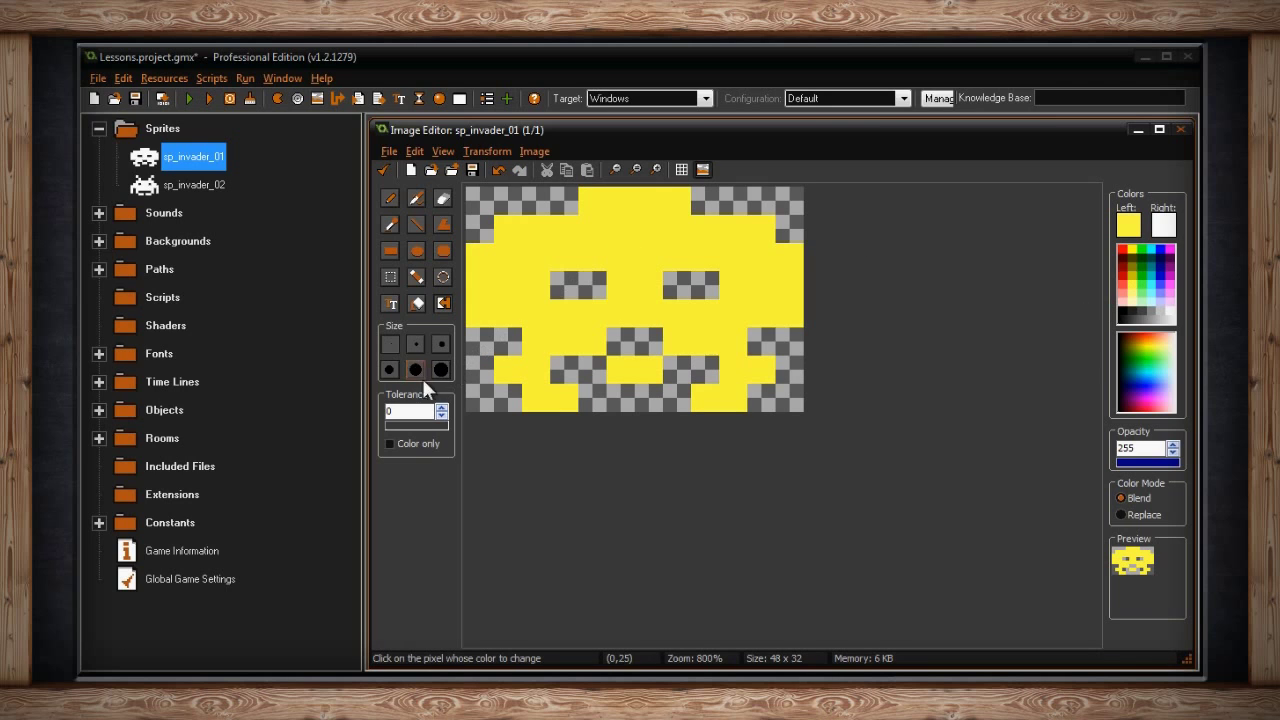
pyautogui.moveTo(396, 426); pyautogui.dragTo(425, 429)
# Step: Choose black, open the primary colour picker and save a greyish-blue as a custom colour
pyautogui.click(1124, 306)
pyautogui.click(1131, 226)
pyautogui.moveTo(712, 142); pyautogui.dragTo(866, 231)
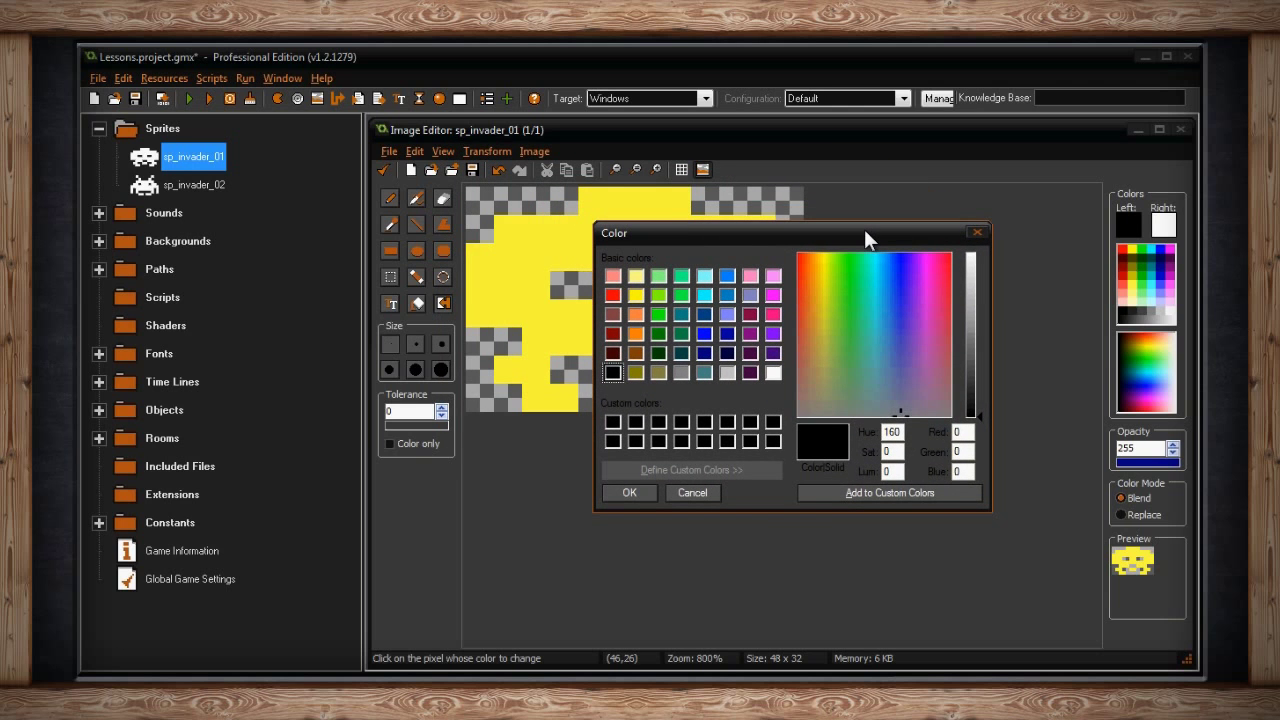
pyautogui.click(727, 312)
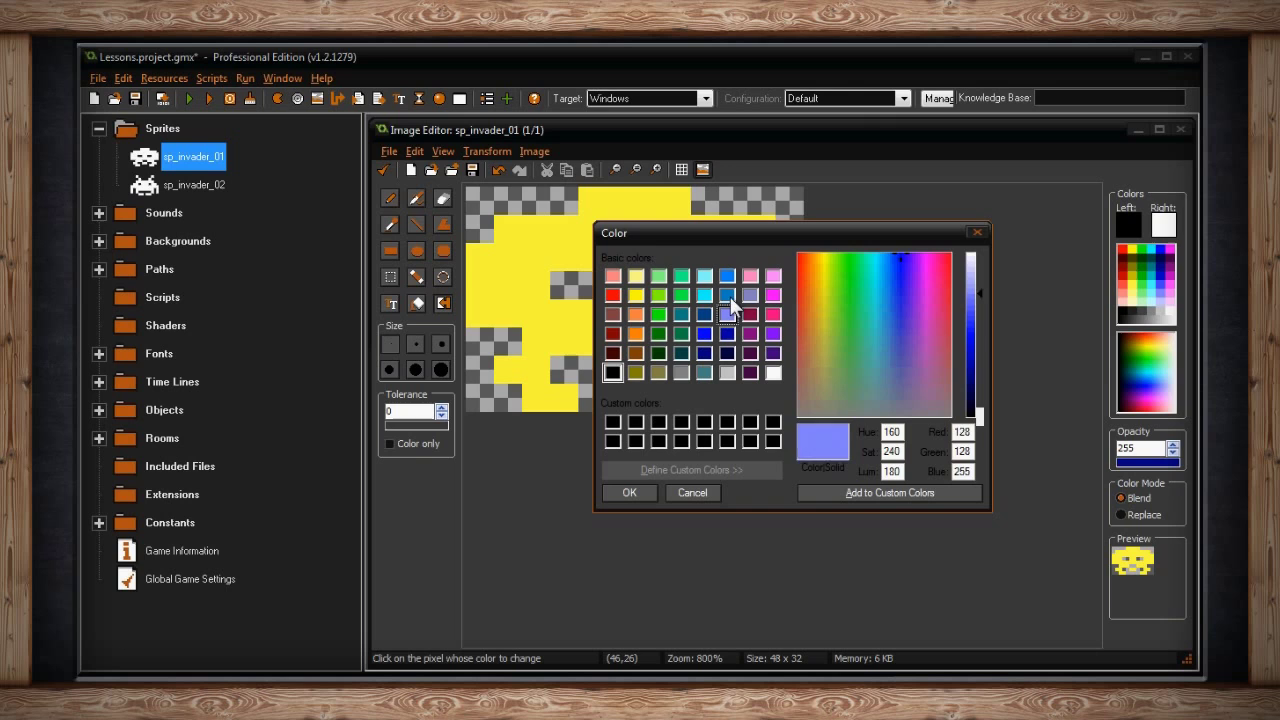
pyautogui.click(728, 295)
pyautogui.click(752, 295)
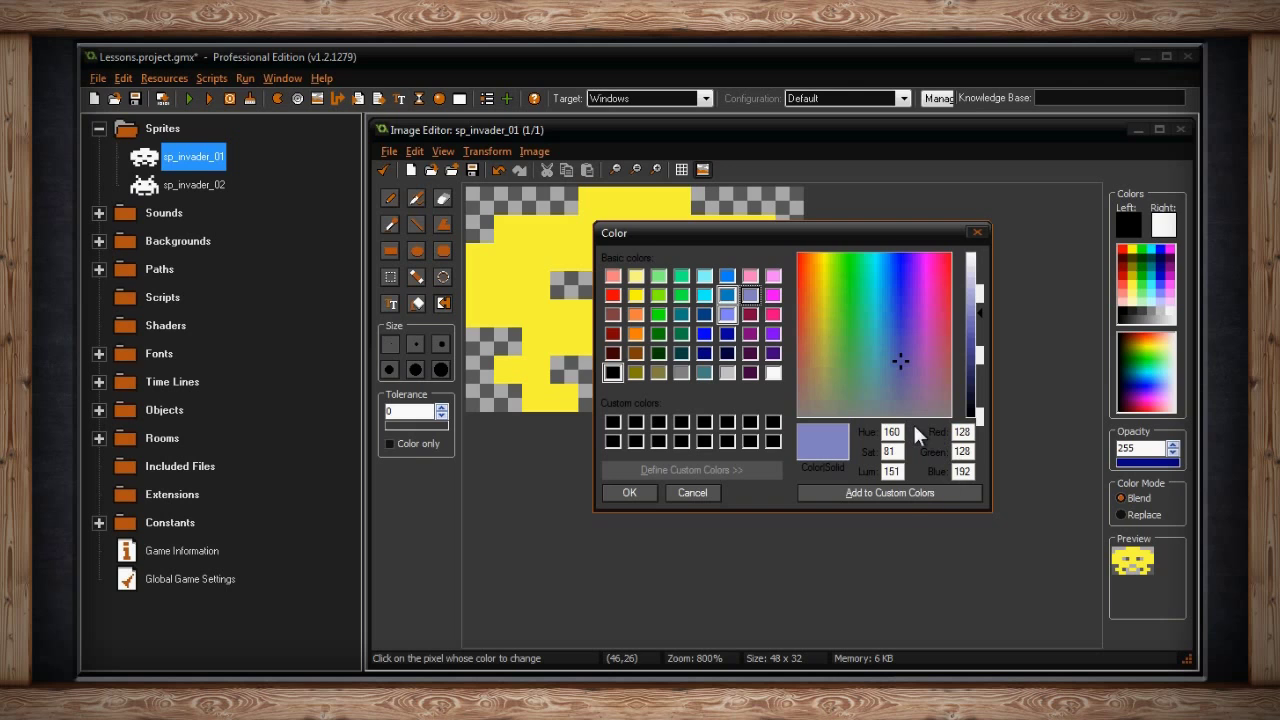
pyautogui.click(896, 491)
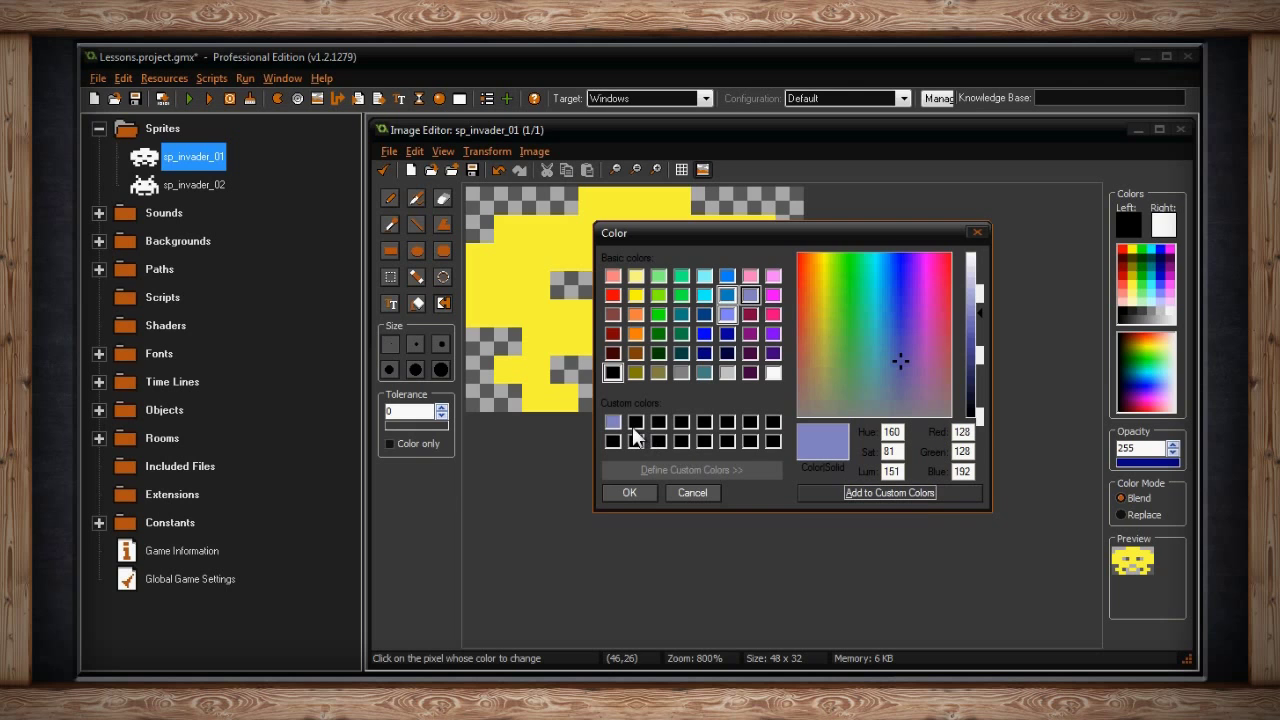
# Step: Mix a dark teal (Red 44, Green 116, Blue 101), save it as custom, and apply it
pyautogui.click(727, 333)
pyautogui.moveTo(898, 354); pyautogui.dragTo(870, 341)
pyautogui.click(890, 478)
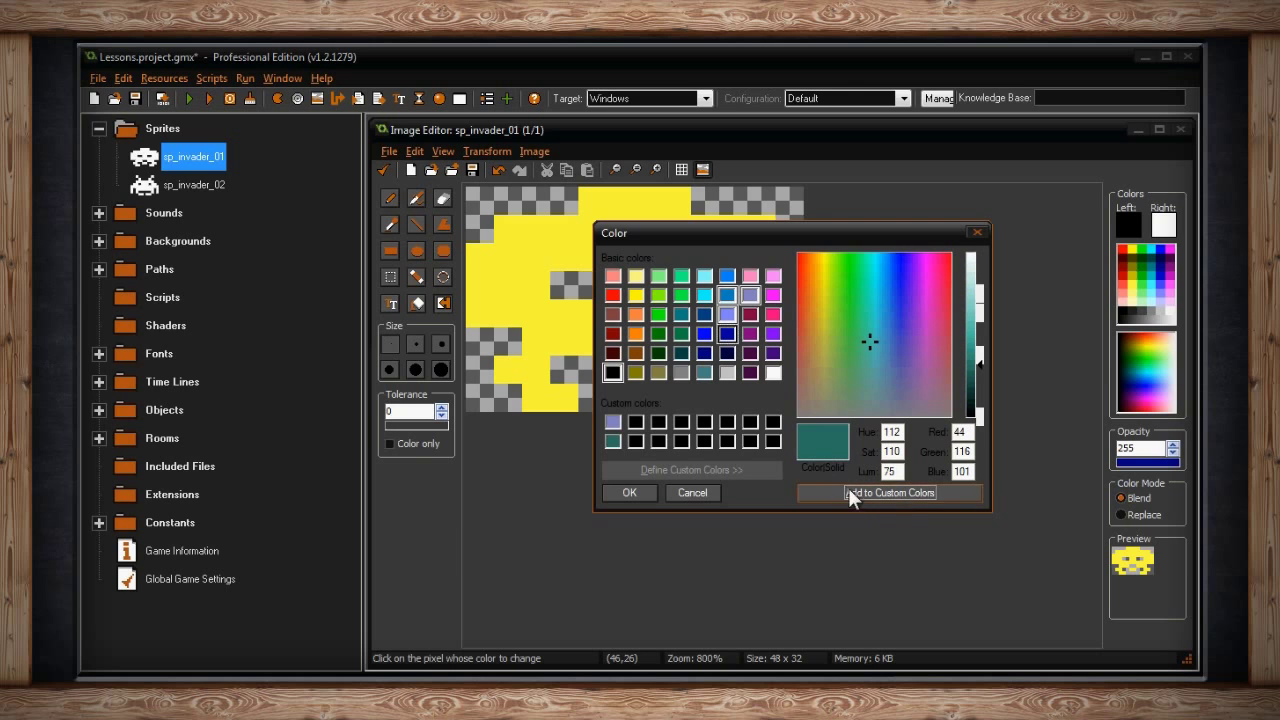
pyautogui.click(613, 441)
pyautogui.click(630, 492)
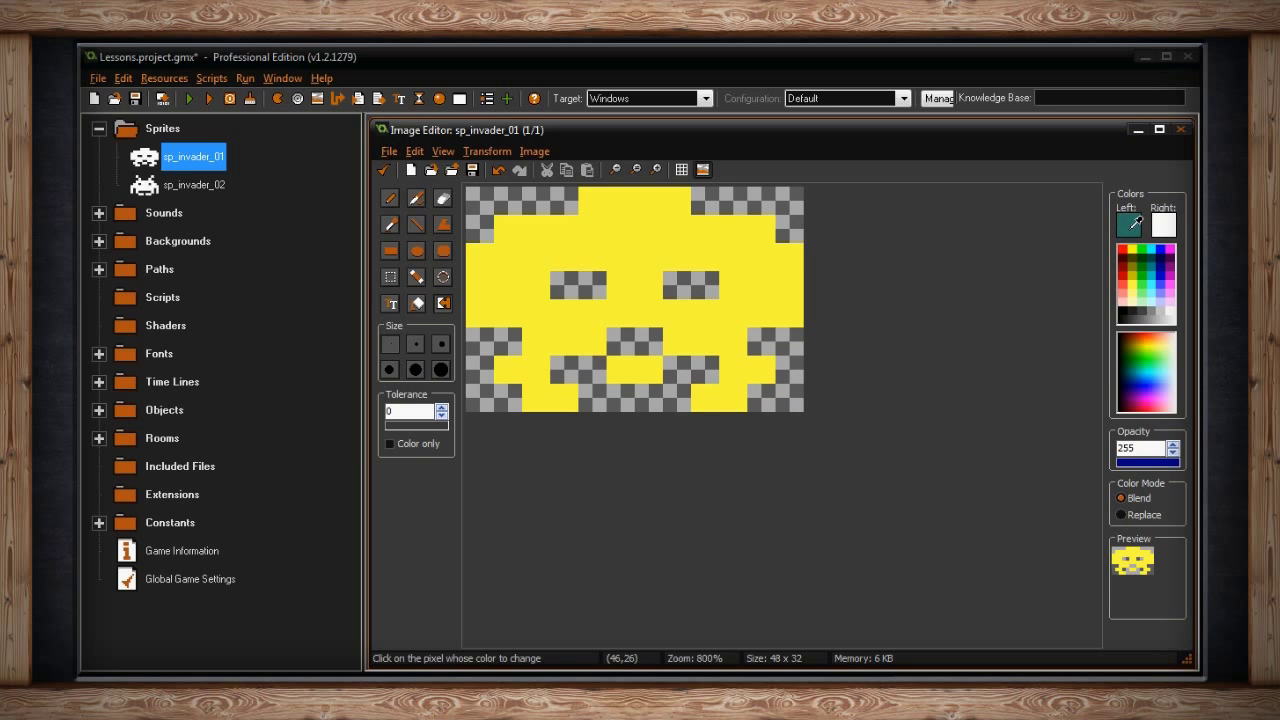
# Step: Try several primary and secondary palette colours, ending with dark olive-yellow as primary
pyautogui.click(1145, 290)
pyautogui.rightClick(1164, 252)
pyautogui.click(1140, 258)
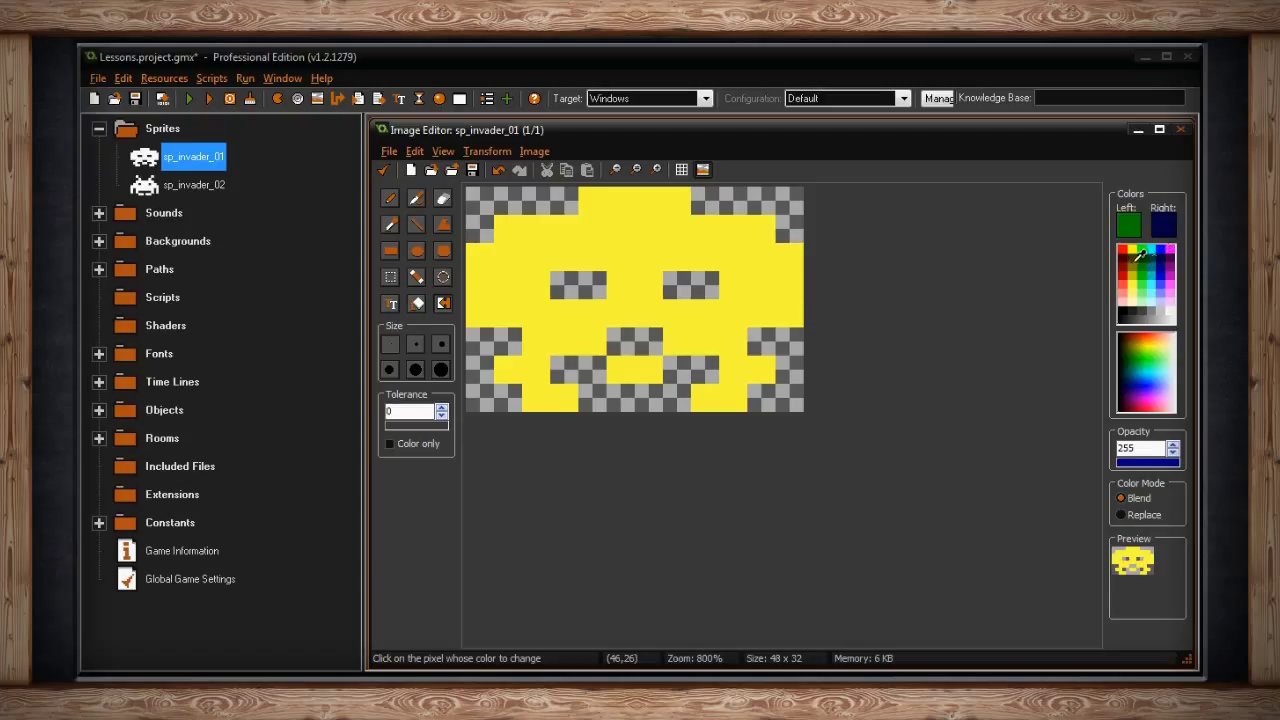
pyautogui.rightClick(1132, 262)
pyautogui.click(1131, 271)
pyautogui.rightClick(1152, 278)
pyautogui.click(1150, 258)
pyautogui.rightClick(1150, 286)
pyautogui.rightClick(1124, 292)
pyautogui.click(1135, 261)
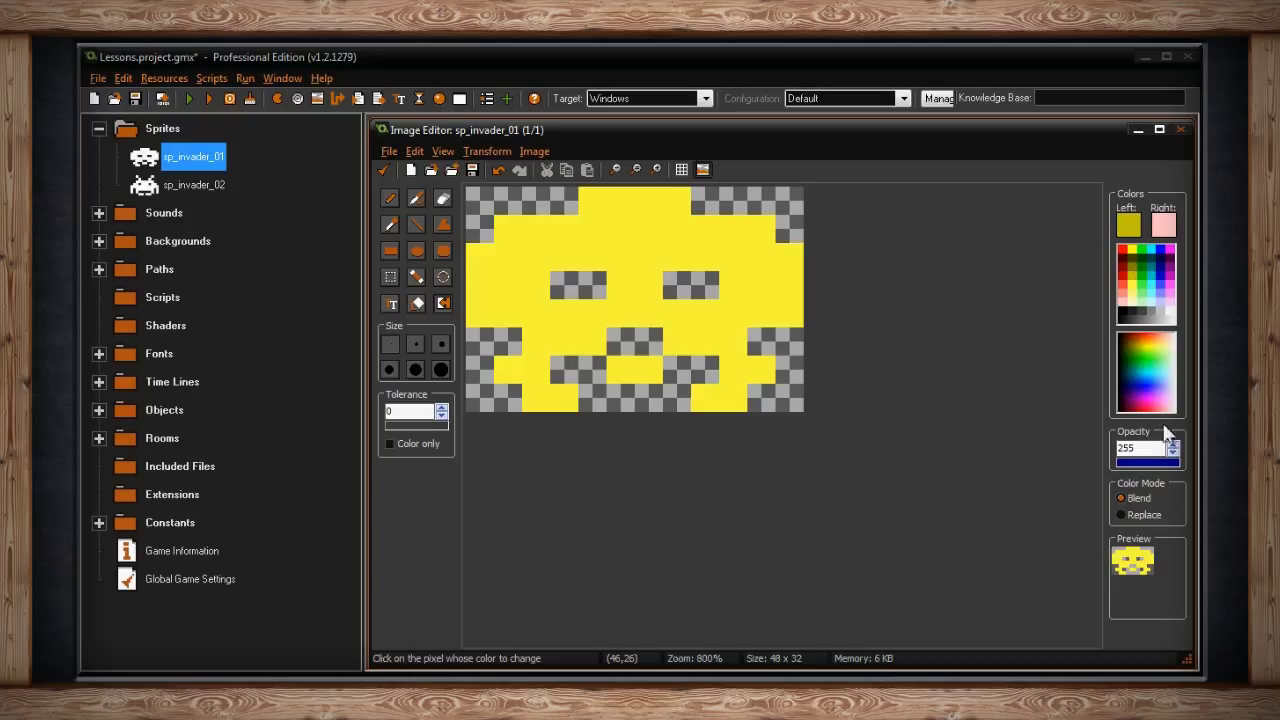
# Step: Set opacity to 53 with red primary, white secondary and Blend colour mode
pyautogui.doubleClick(1140, 447)
pyautogui.write('163')
pyautogui.moveTo(1137, 465); pyautogui.dragTo(1125, 465)
pyautogui.click(1166, 461)
pyautogui.click(1128, 464)
pyautogui.click(1125, 263)
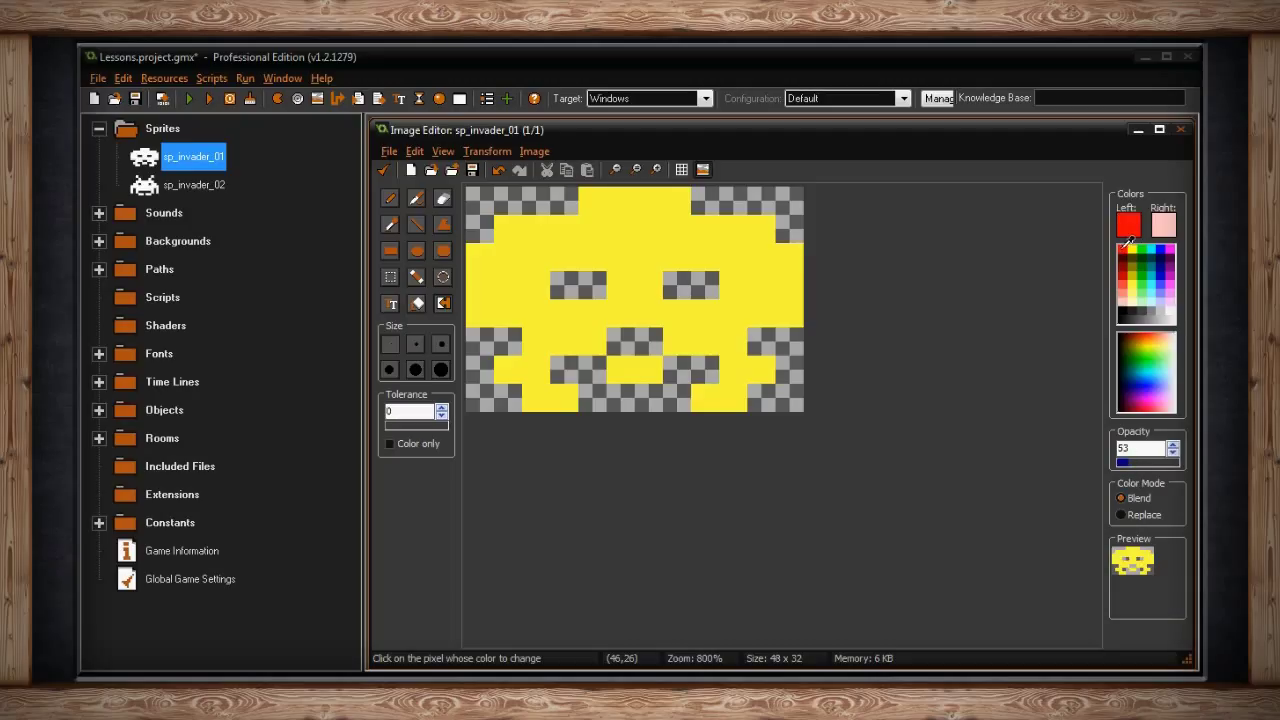
pyautogui.rightClick(1172, 311)
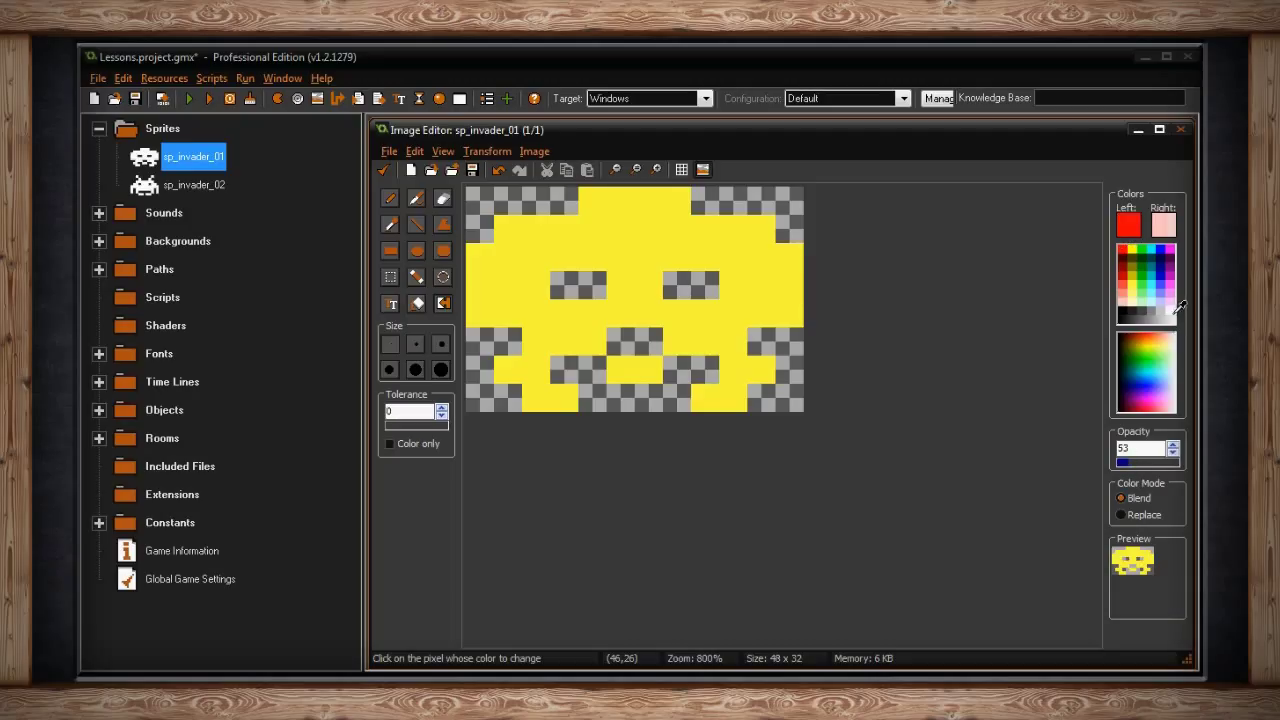
pyautogui.click(1134, 502)
# Step: Paint a freehand pencil test stroke on the sprite and undo it
pyautogui.click(391, 199)
pyautogui.moveTo(683, 225)
pyautogui.mouseDown()
pyautogui.moveTo(644, 229)
pyautogui.moveTo(643, 250)
pyautogui.moveTo(615, 262)
pyautogui.moveTo(568, 268)
pyautogui.moveTo(684, 300)
pyautogui.moveTo(741, 274)
pyautogui.mouseUp()
pyautogui.hotkey('ctrl', 'z')
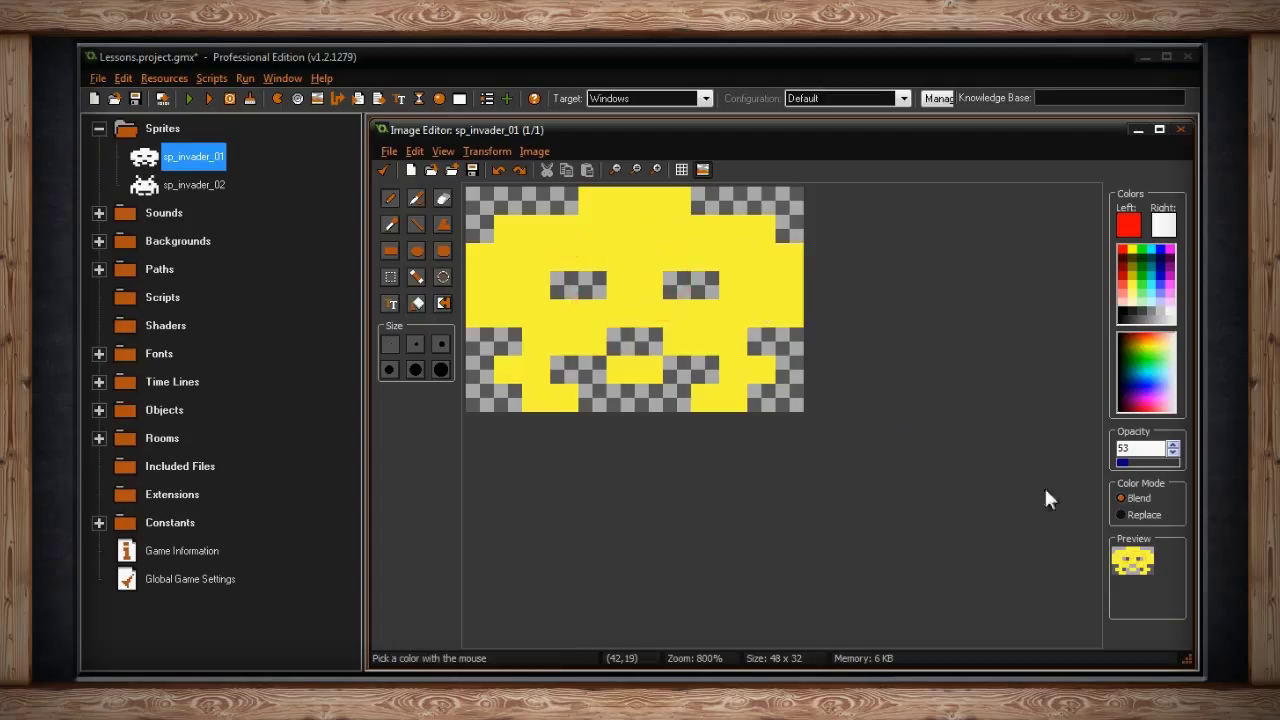
pyautogui.click(1122, 514)
# Step: Sample the sprite's yellow, then pick red and paint a test loop, undoing it
pyautogui.click(700, 235)
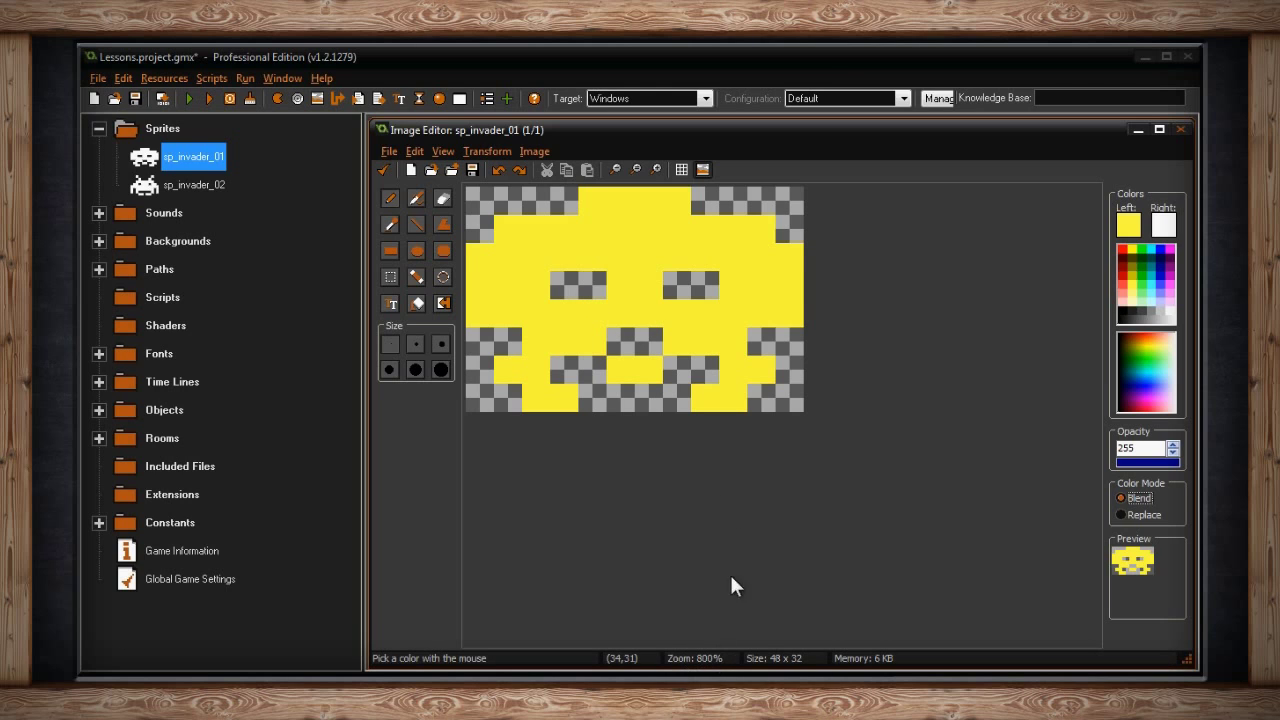
pyautogui.scroll(-3, 732, 480)
pyautogui.scroll(3, 733, 471)
pyautogui.scroll(-1, 733, 471)
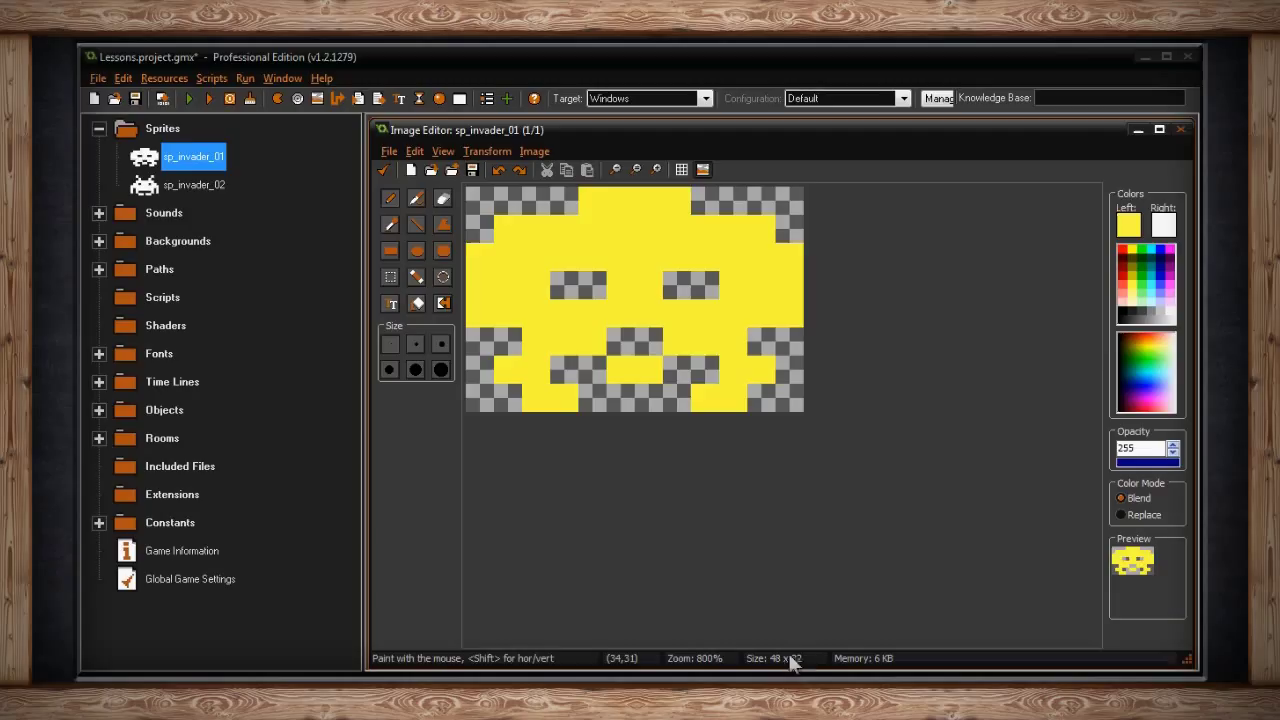
pyautogui.click(1121, 249)
pyautogui.moveTo(737, 287)
pyautogui.mouseDown()
pyautogui.moveTo(723, 337)
pyautogui.moveTo(672, 317)
pyautogui.moveTo(653, 257)
pyautogui.moveTo(717, 237)
pyautogui.moveTo(738, 284)
pyautogui.mouseUp()
pyautogui.hotkey('ctrl', 'z')
# Step: Test red strokes around the eyes in Replace mode, then at opacity 46, undoing each
pyautogui.click(1120, 515)
pyautogui.moveTo(760, 262)
pyautogui.mouseDown()
pyautogui.moveTo(622, 240)
pyautogui.moveTo(652, 324)
pyautogui.moveTo(751, 257)
pyautogui.mouseUp()
pyautogui.hotkey('ctrl', 'z')
pyautogui.moveTo(782, 298)
pyautogui.mouseDown()
pyautogui.moveTo(758, 266)
pyautogui.moveTo(668, 247)
pyautogui.moveTo(677, 322)
pyautogui.moveTo(742, 304)
pyautogui.moveTo(676, 222)
pyautogui.moveTo(545, 243)
pyautogui.moveTo(538, 326)
pyautogui.mouseUp()
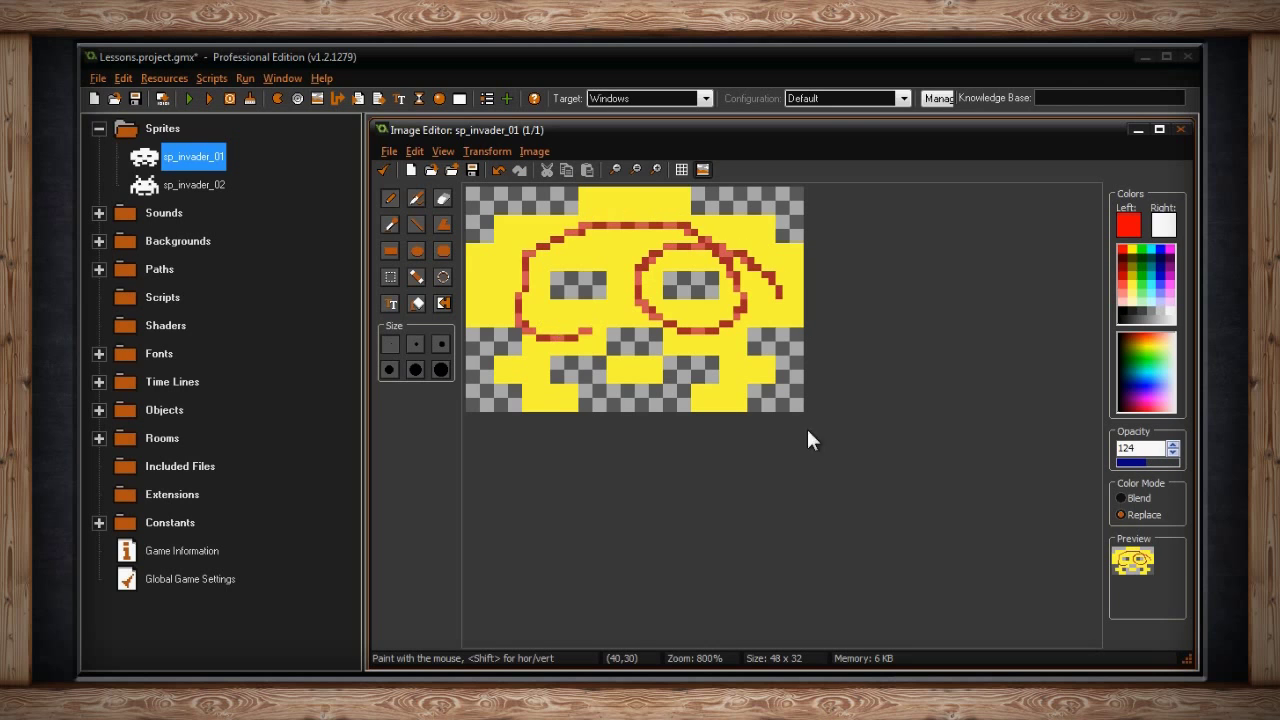
pyautogui.hotkey('ctrl', 'z')
pyautogui.click(1128, 462)
pyautogui.moveTo(716, 314)
pyautogui.mouseDown()
pyautogui.moveTo(684, 256)
pyautogui.moveTo(580, 266)
pyautogui.moveTo(625, 339)
pyautogui.moveTo(667, 246)
pyautogui.moveTo(554, 222)
pyautogui.moveTo(516, 298)
pyautogui.moveTo(638, 346)
pyautogui.mouseUp()
pyautogui.hotkey('ctrl', 'z')
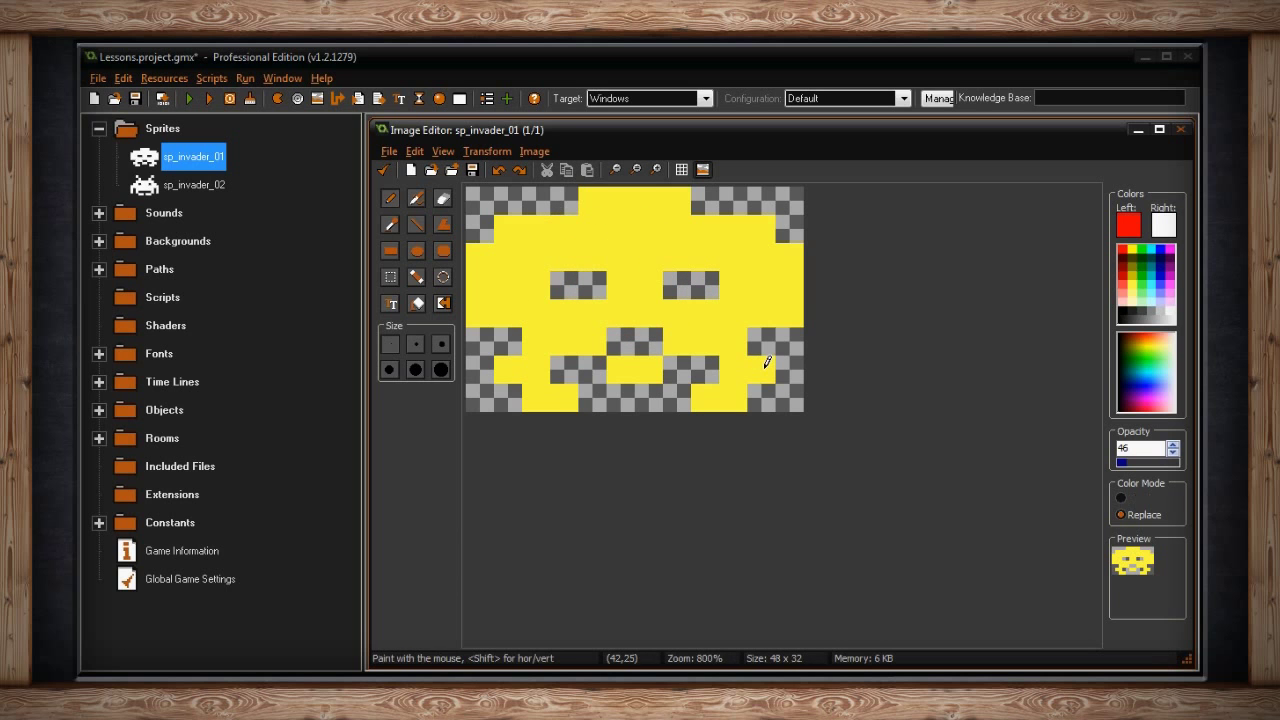